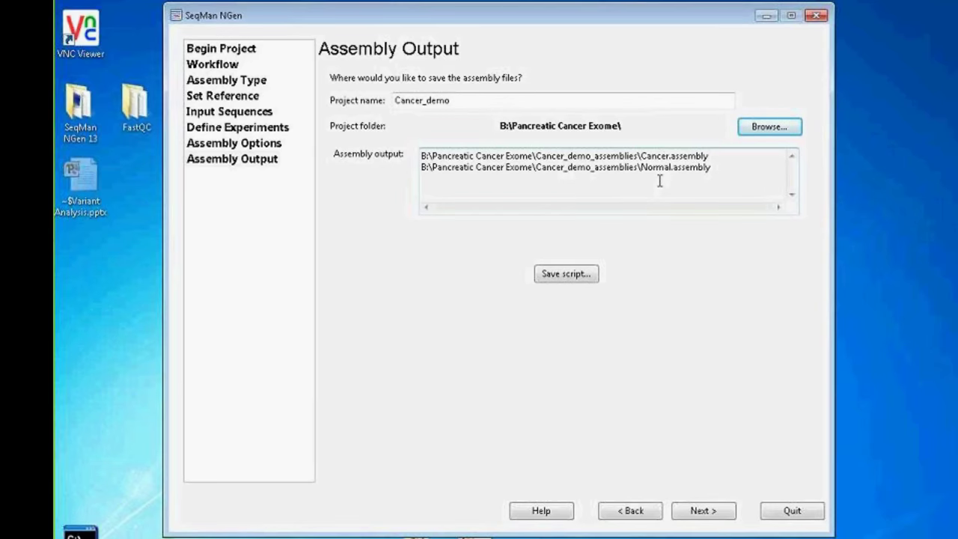
Step: Proceed to the Cancer_demo assembly script and start the assembly
{"action": "left_click", "coordinate": [699, 513]}
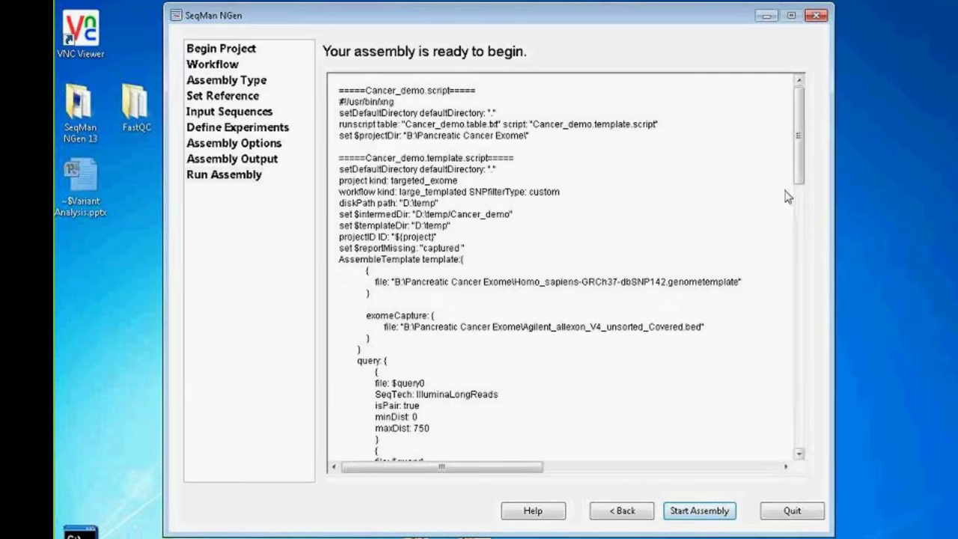
{"action": "mouse_move", "coordinate": [800, 167]}
{"action": "left_mouse_down"}
{"action": "mouse_move", "coordinate": [800, 404]}
{"action": "mouse_move", "coordinate": [801, 161]}
{"action": "left_mouse_up"}
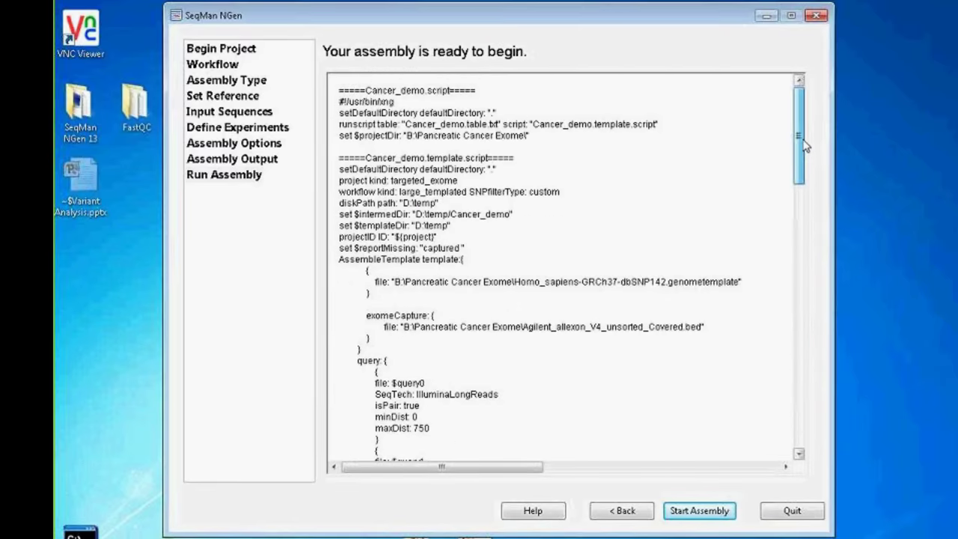
{"action": "left_click", "coordinate": [685, 516]}
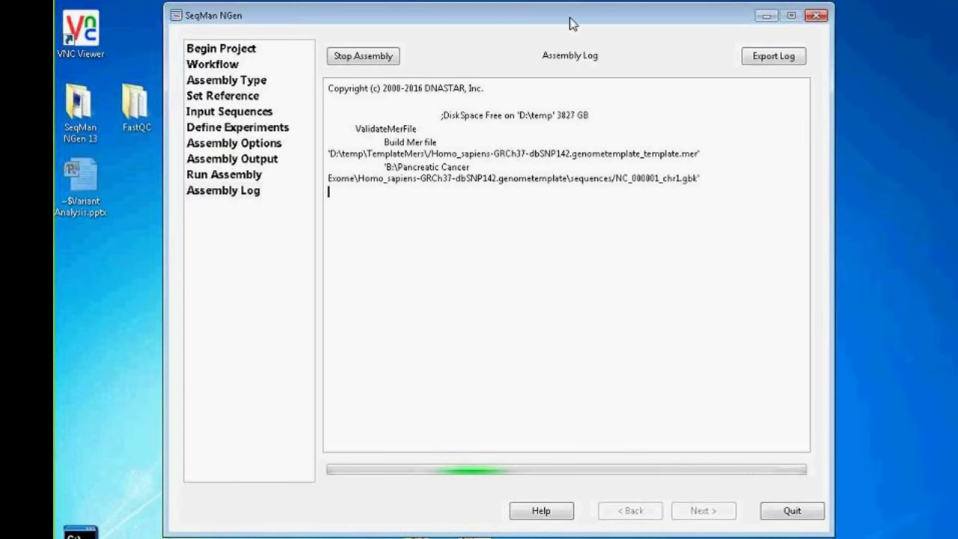
Step: Open Windows Task Manager and inspect the CPU and memory use of the xng.exe process during the assembly
{"action": "left_click_drag", "start_coordinate": [562, 12], "coordinate": [488, 9]}
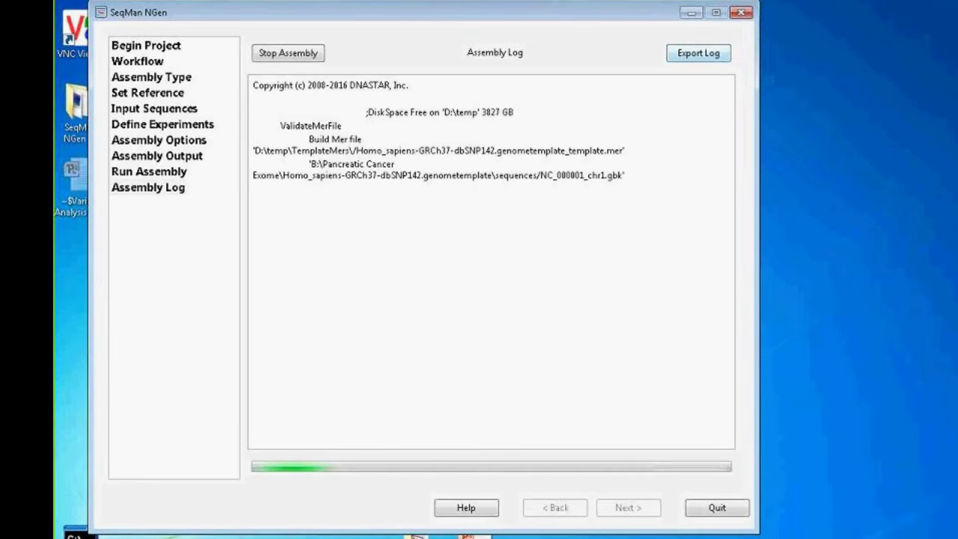
{"action": "key", "text": "ctrl+shift+Escape"}
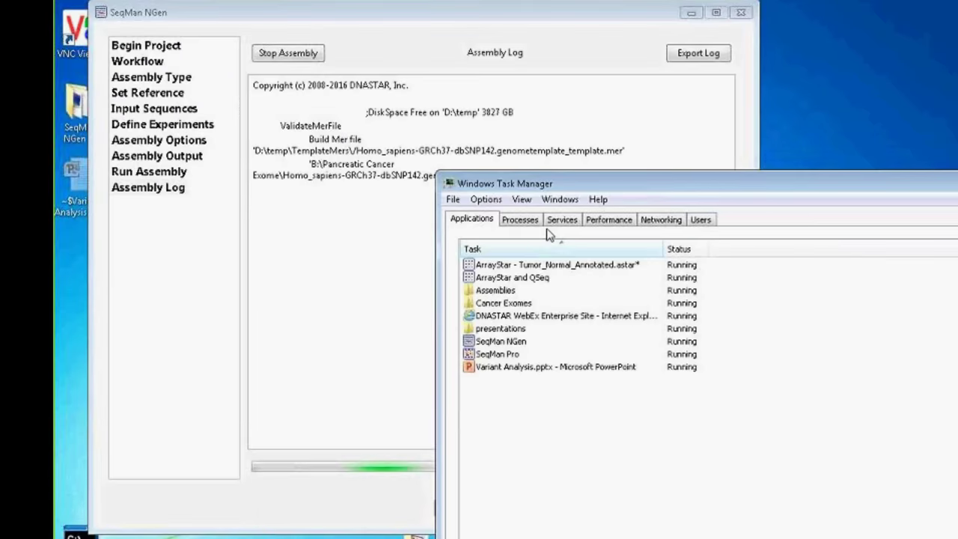
{"action": "left_click", "coordinate": [519, 219]}
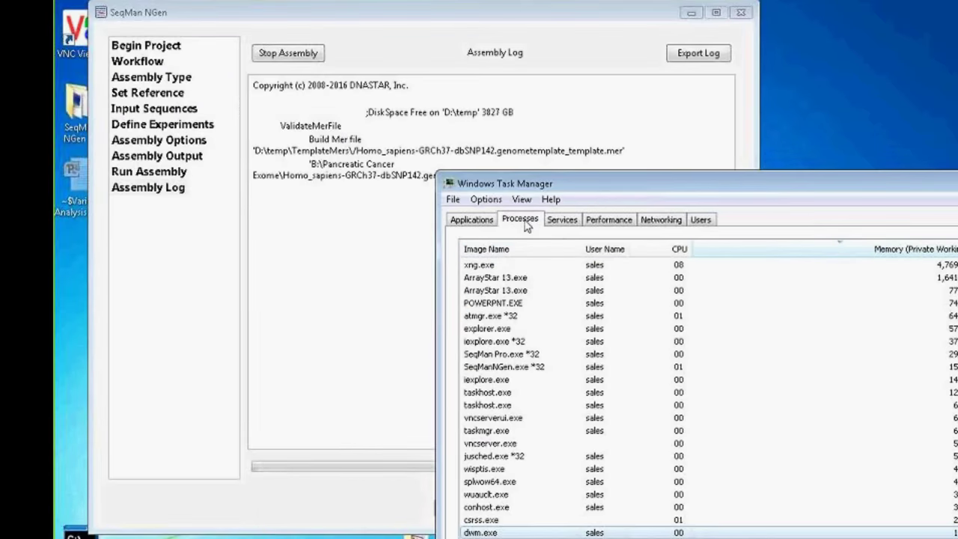
{"action": "left_click", "coordinate": [793, 265]}
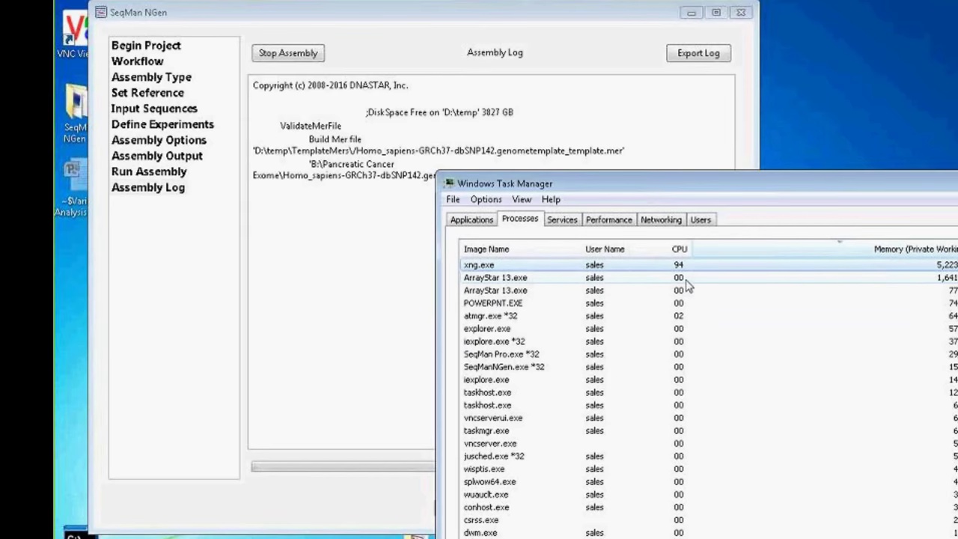
{"action": "left_click_drag", "start_coordinate": [718, 183], "coordinate": [469, 147]}
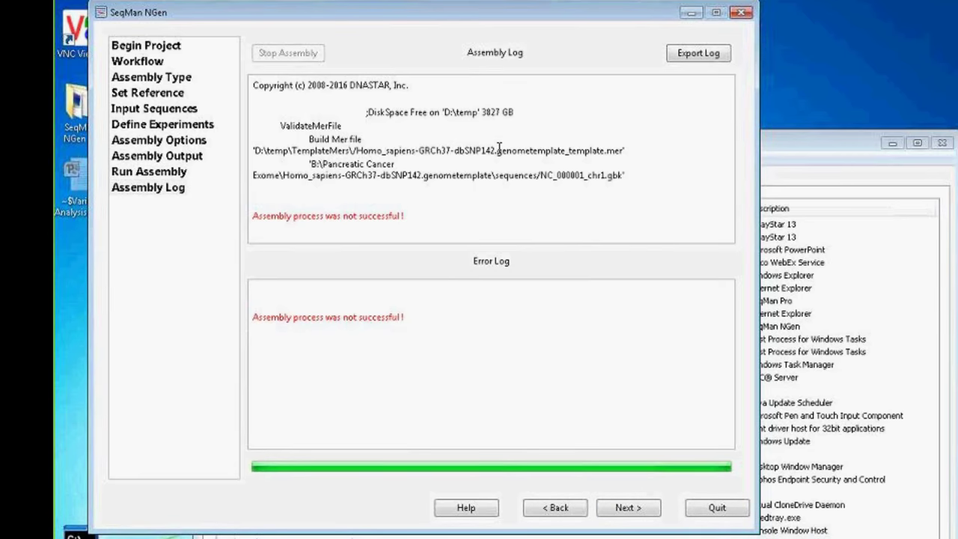
Step: Quit SeqMan NGen and reposition the Task Manager window on the desktop
{"action": "left_click", "coordinate": [717, 507]}
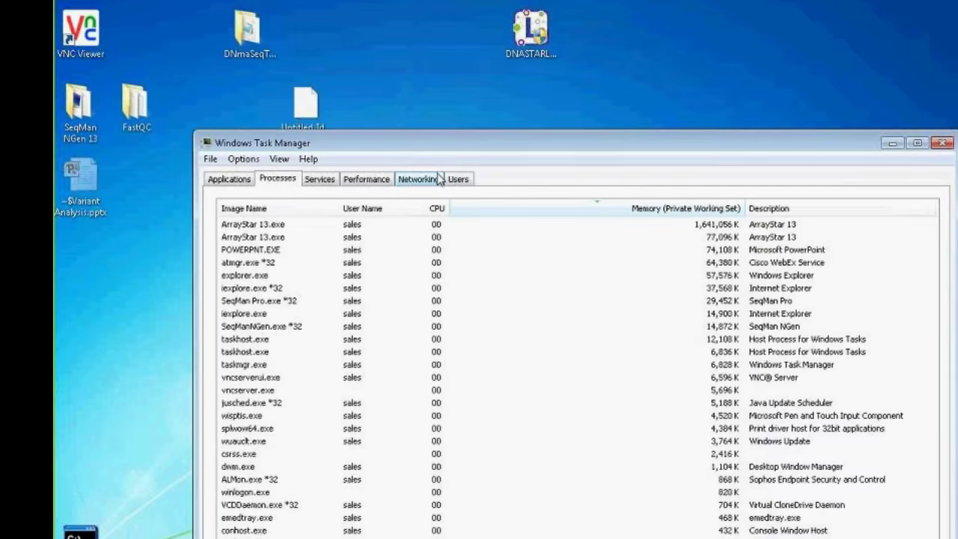
{"action": "left_click_drag", "start_coordinate": [562, 145], "coordinate": [630, 109]}
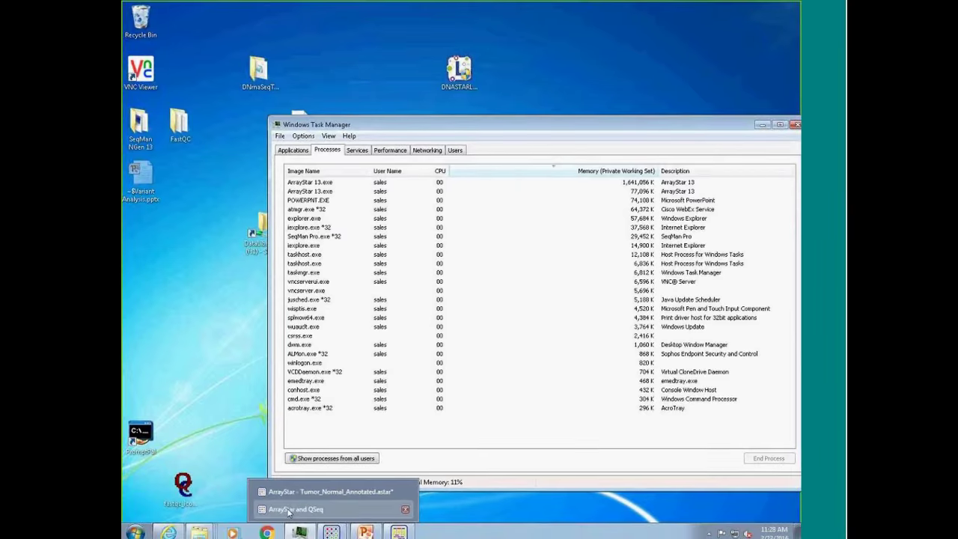
Step: Switch to the empty ArrayStar and QSeq window and start a new variant comparison project
{"action": "left_click", "coordinate": [291, 514]}
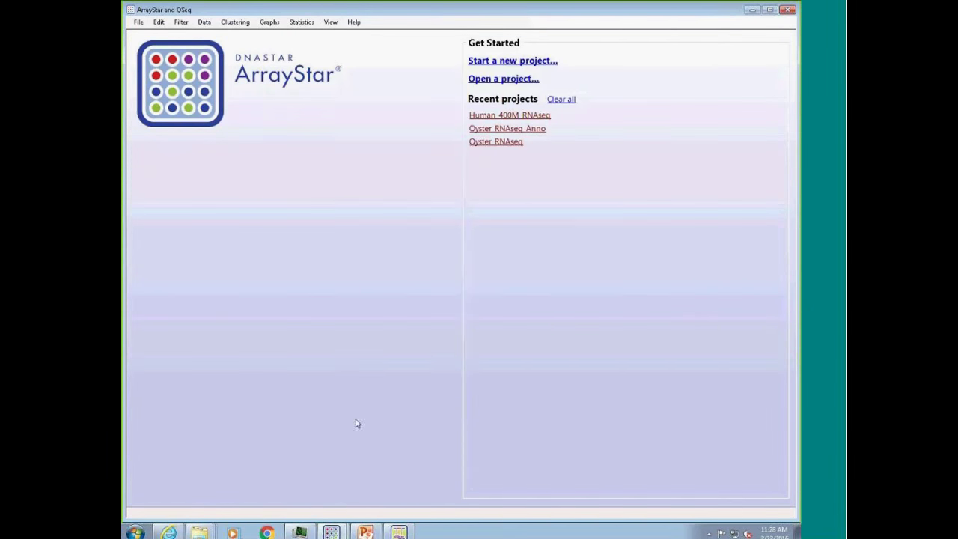
{"action": "left_click", "coordinate": [508, 63]}
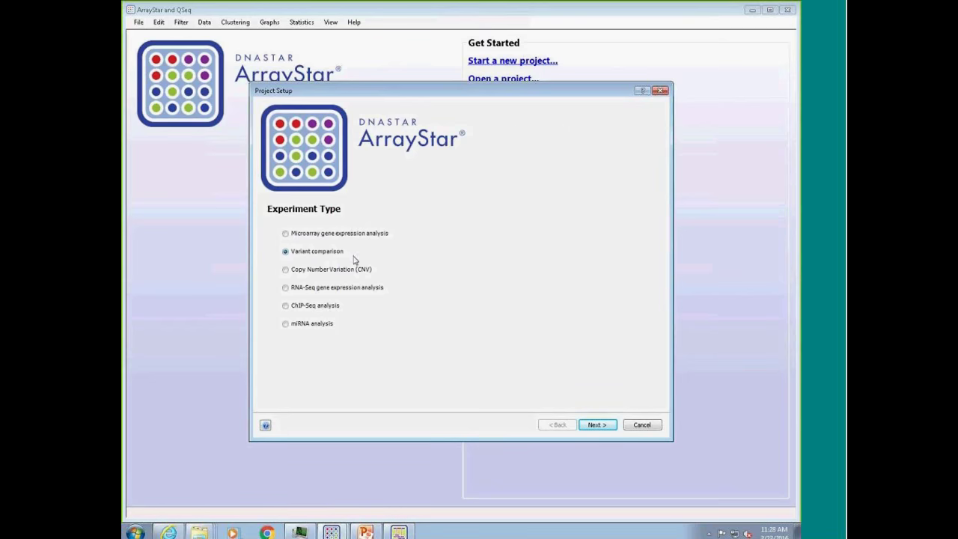
{"action": "left_click", "coordinate": [597, 428]}
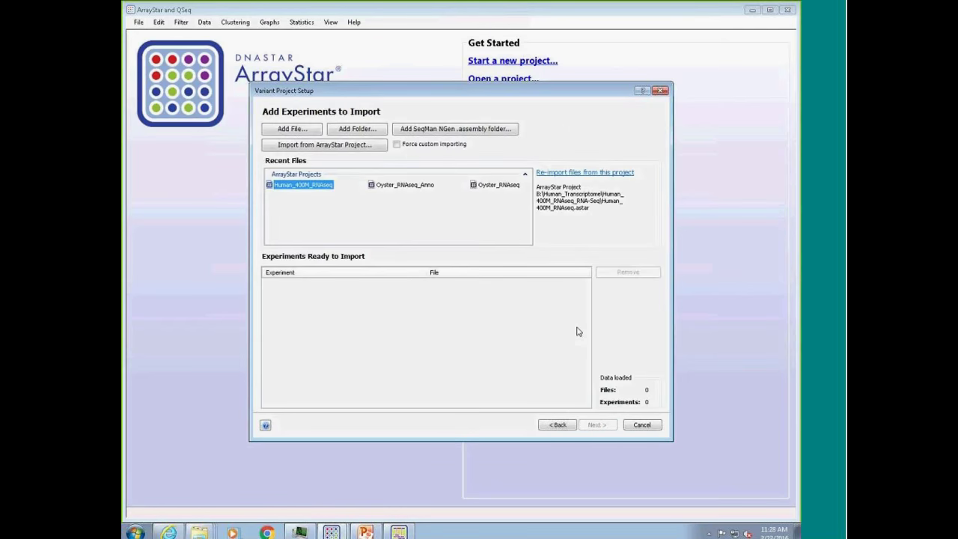
Step: Add the Normal.assembly folder from Cancer Exomes to the experiments ready to import
{"action": "left_click", "coordinate": [455, 132]}
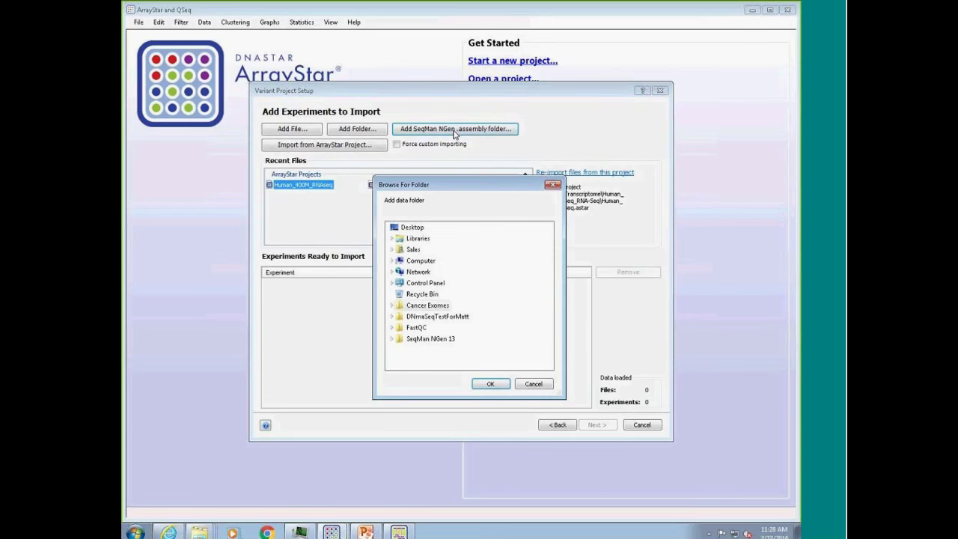
{"action": "left_click", "coordinate": [393, 305]}
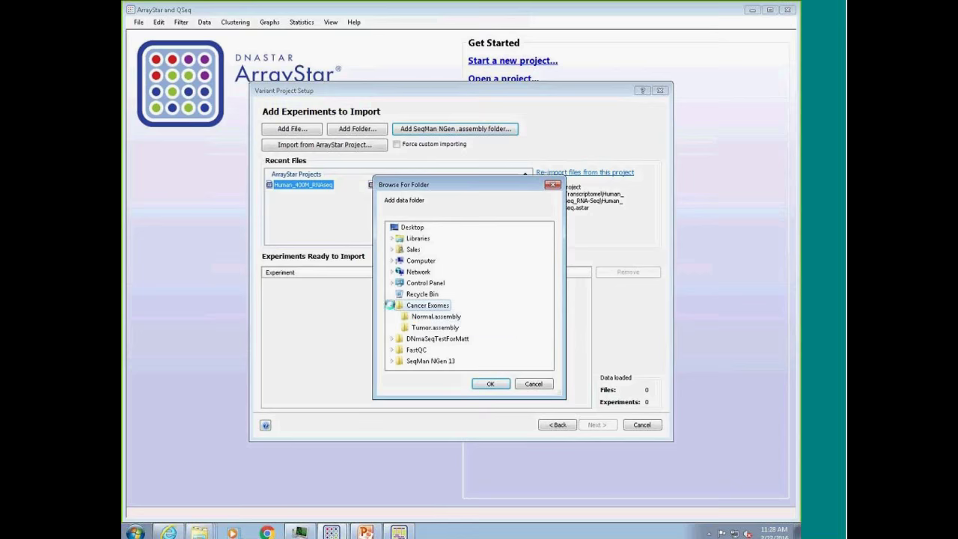
{"action": "left_click", "coordinate": [436, 316]}
{"action": "left_click", "coordinate": [485, 384]}
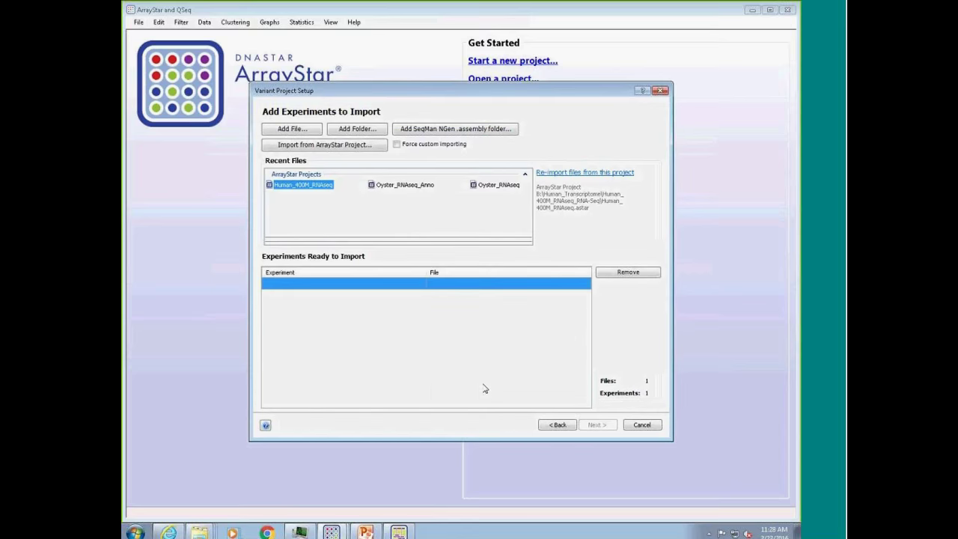
Step: Add the Tumor.assembly folder from Cancer Exomes to the experiments ready to import
{"action": "left_click", "coordinate": [455, 129]}
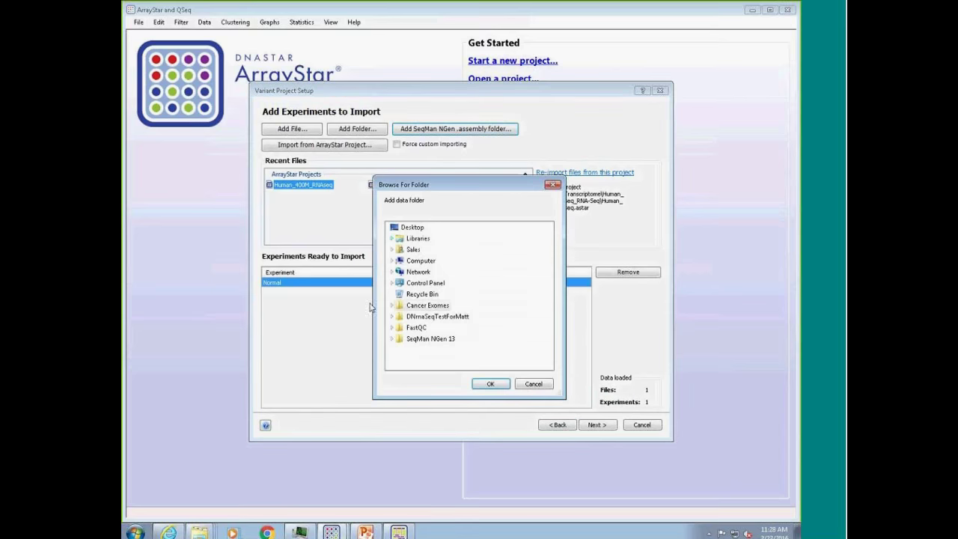
{"action": "left_click", "coordinate": [392, 306]}
{"action": "left_click", "coordinate": [435, 327]}
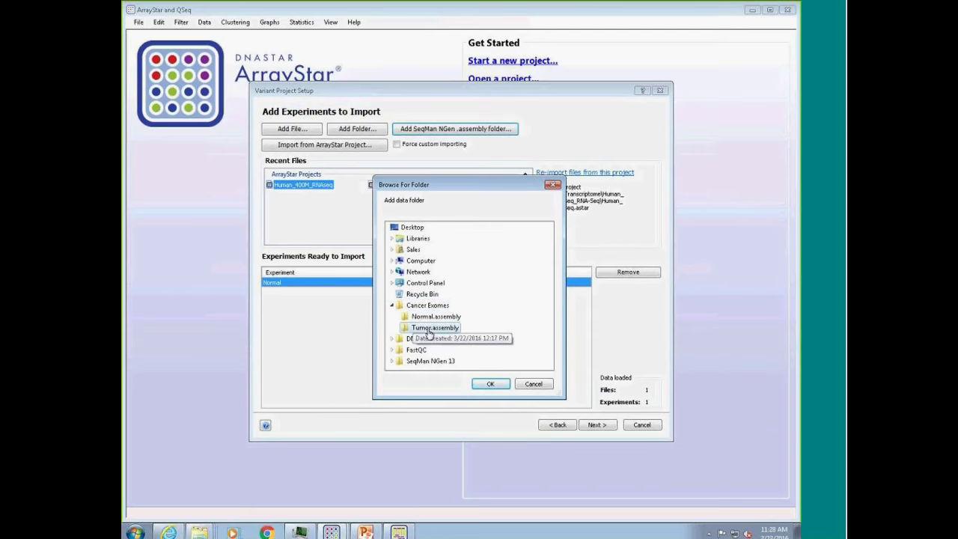
{"action": "left_click", "coordinate": [490, 383]}
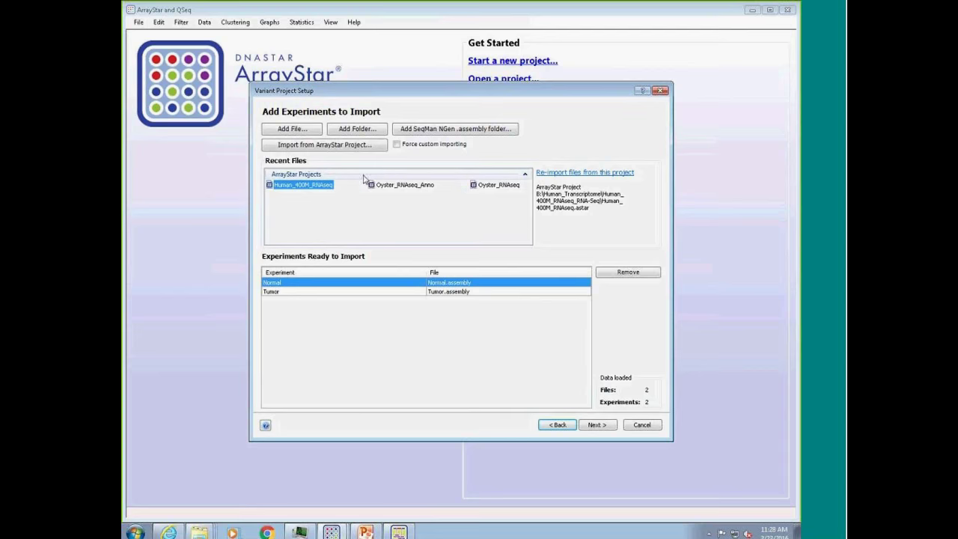
Step: Enable importing human variant annotations from the DNASTAR database in the preprocessing setup, and cancel the new project setup
{"action": "left_click", "coordinate": [596, 425]}
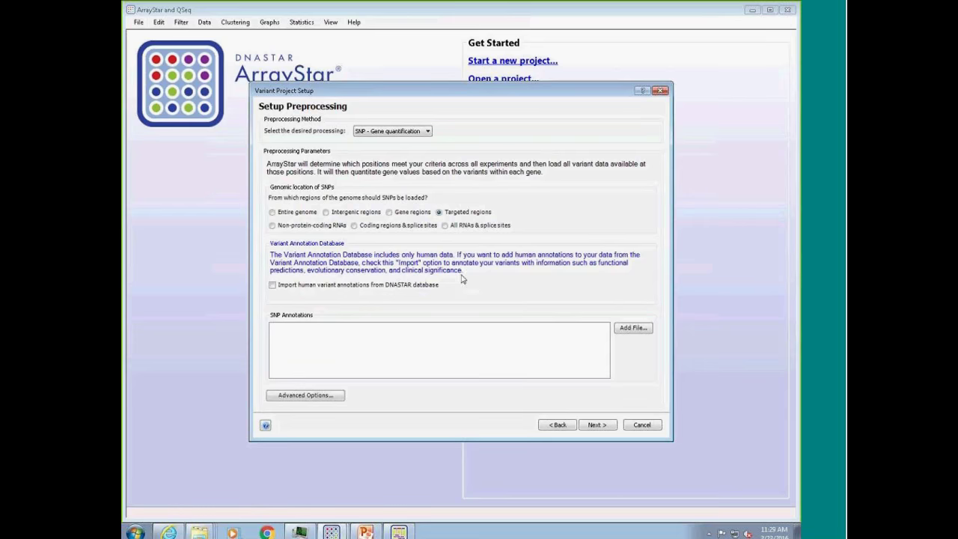
{"action": "left_click", "coordinate": [273, 285]}
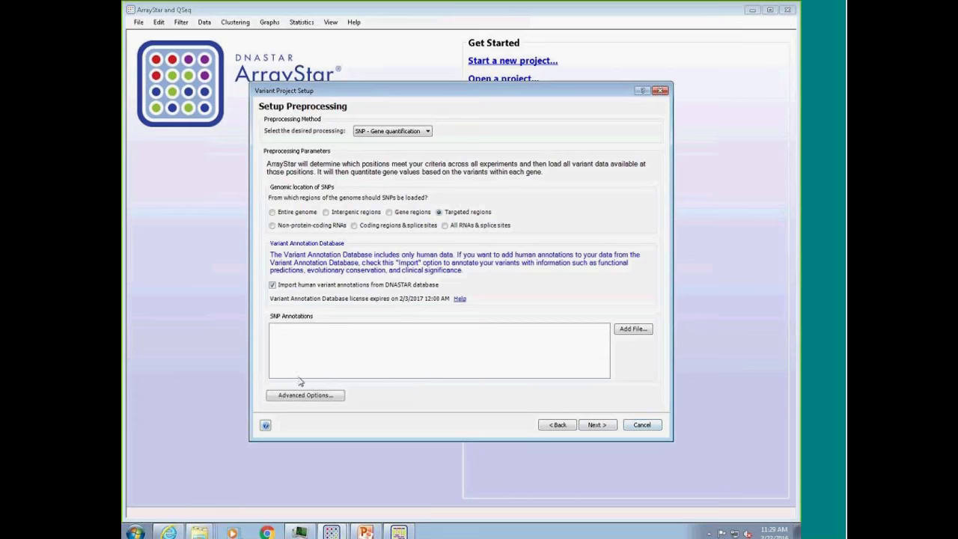
{"action": "left_click", "coordinate": [642, 424]}
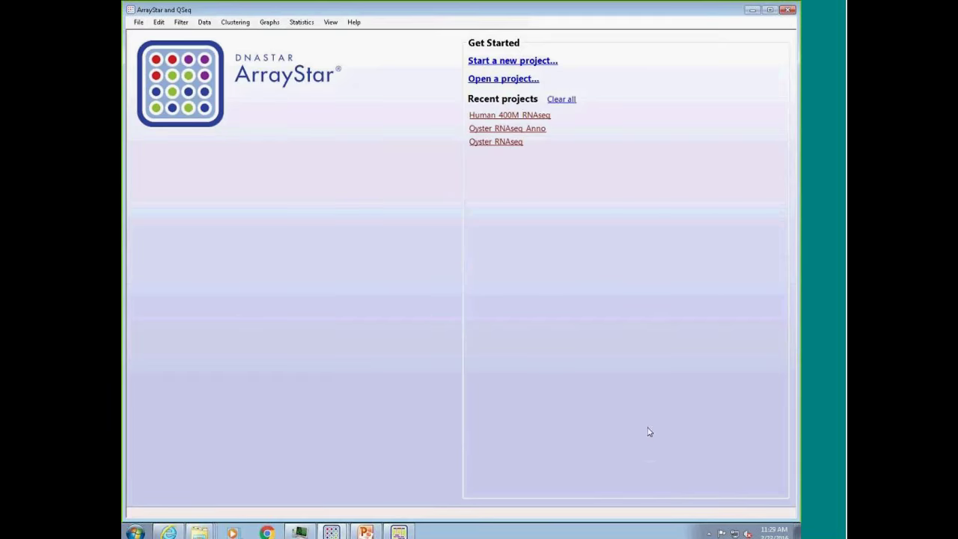
Step: Close the empty ArrayStar window and switch to the open Tumor_Normal_Annotated project
{"action": "left_click", "coordinate": [785, 11]}
{"action": "key", "text": "ctrl+shift+Escape"}
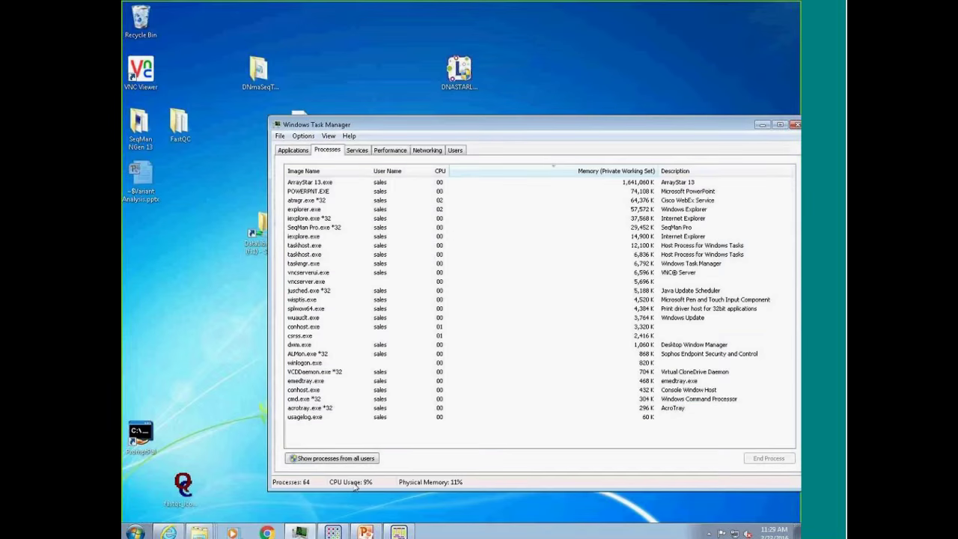
{"action": "left_click", "coordinate": [333, 531]}
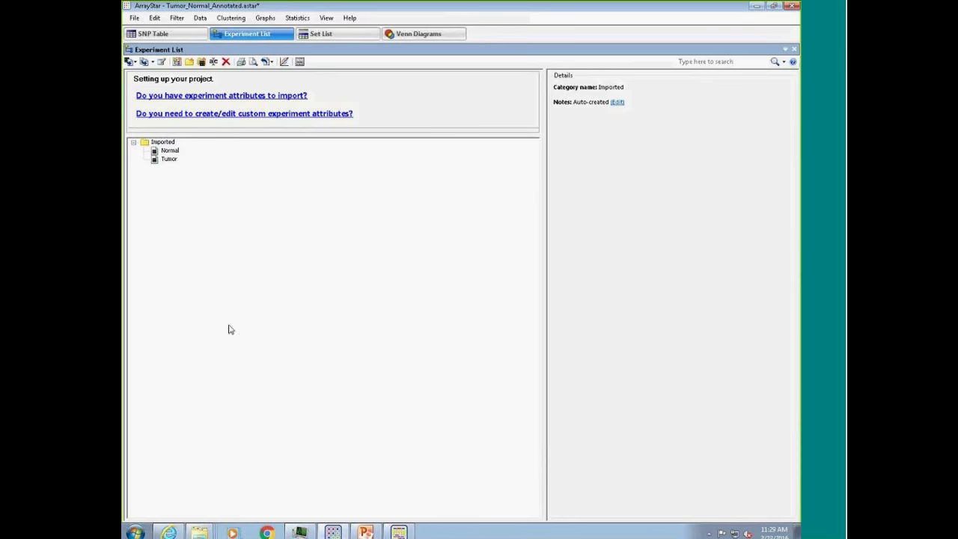
Step: View the details and attributes of the imported Normal and Tumor experiments
{"action": "left_click", "coordinate": [170, 151]}
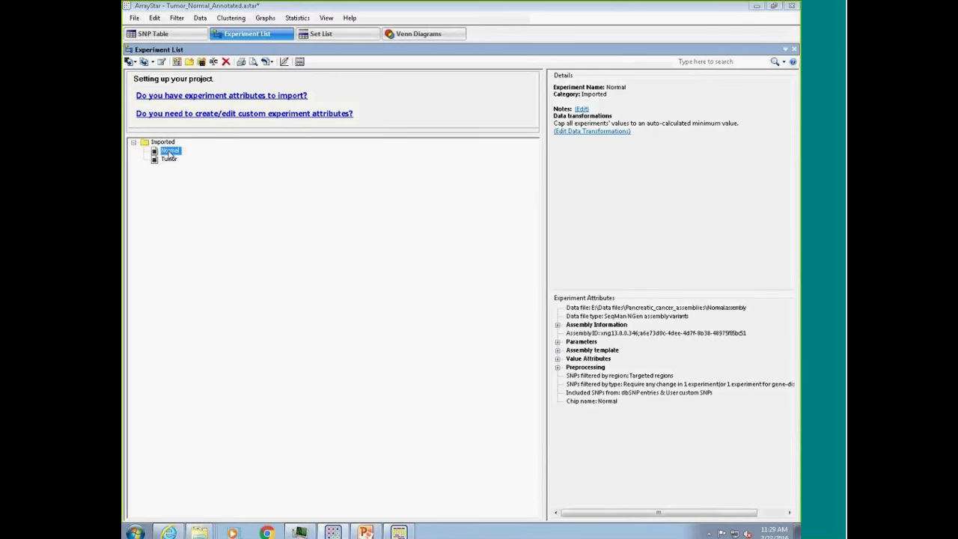
{"action": "left_click", "coordinate": [169, 159]}
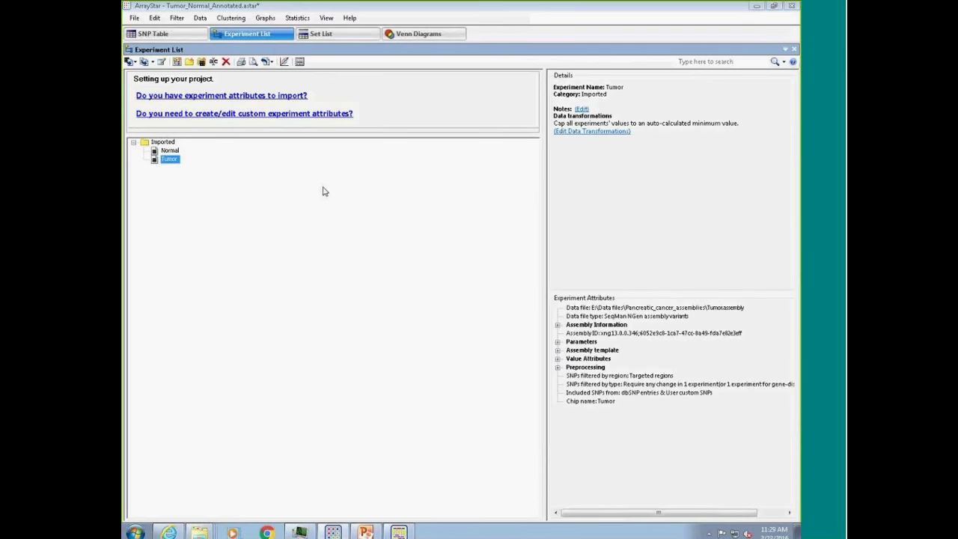
{"action": "left_click", "coordinate": [168, 156]}
{"action": "left_click", "coordinate": [170, 151]}
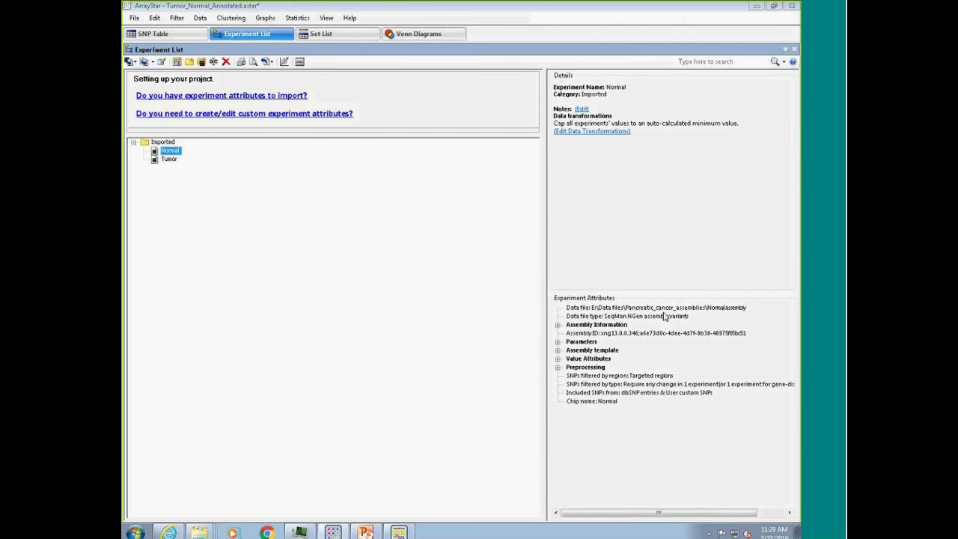
Step: Expand the Normal experiment's Assembly Information, Parameters and Assembly template attributes
{"action": "left_click", "coordinate": [557, 325]}
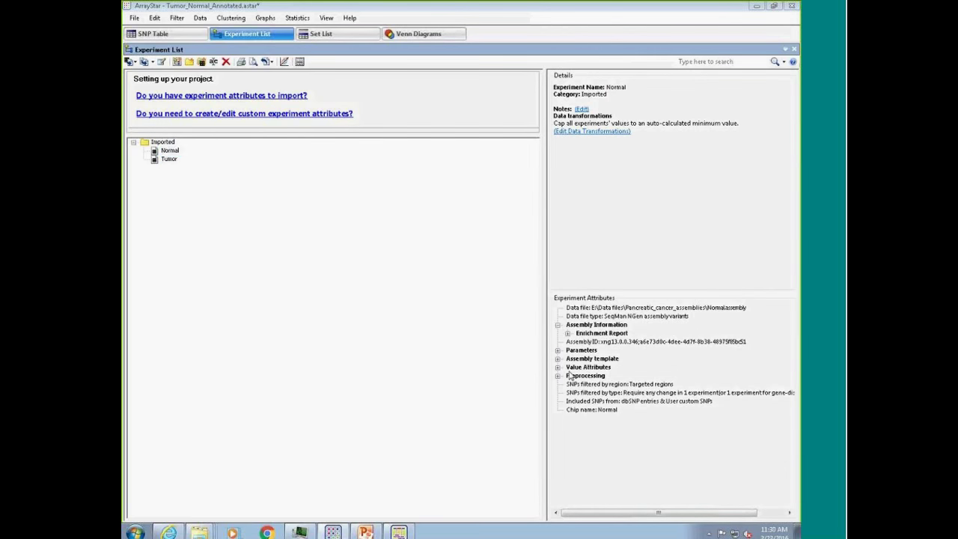
{"action": "left_click", "coordinate": [558, 351]}
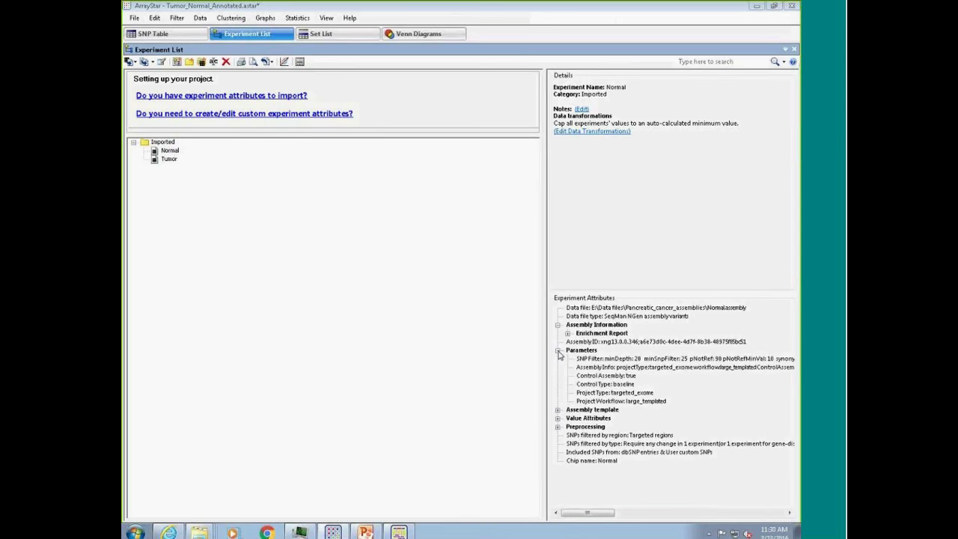
{"action": "left_click", "coordinate": [557, 418]}
{"action": "left_click", "coordinate": [557, 409]}
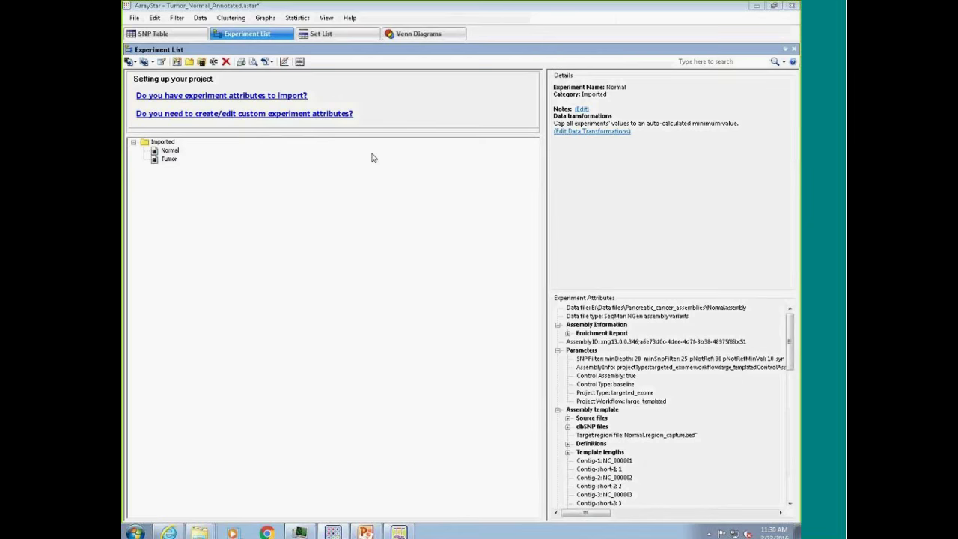
Step: In the SNP Table, switch the quick-filter to SeqMan NGen default SNPs and back to only selected SNPs
{"action": "left_click", "coordinate": [183, 39]}
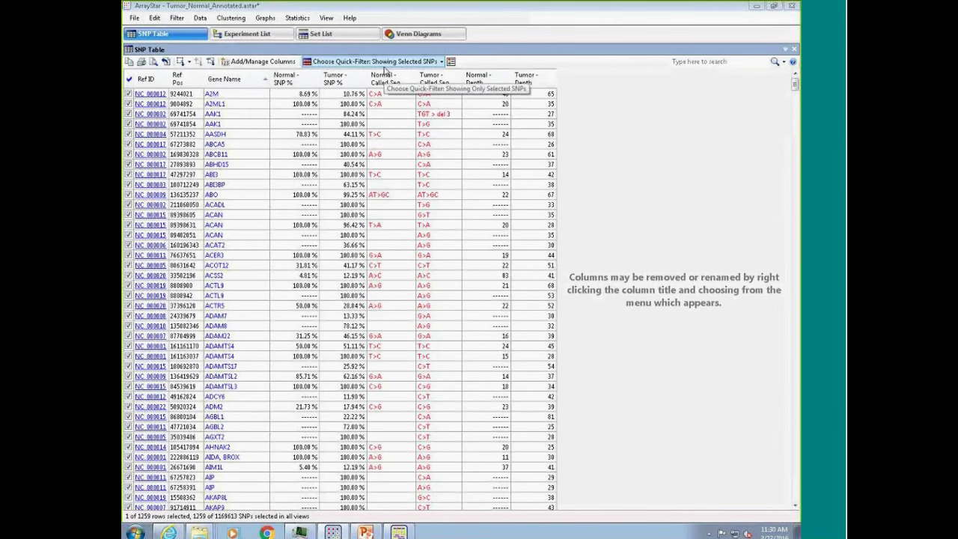
{"action": "left_click", "coordinate": [386, 65]}
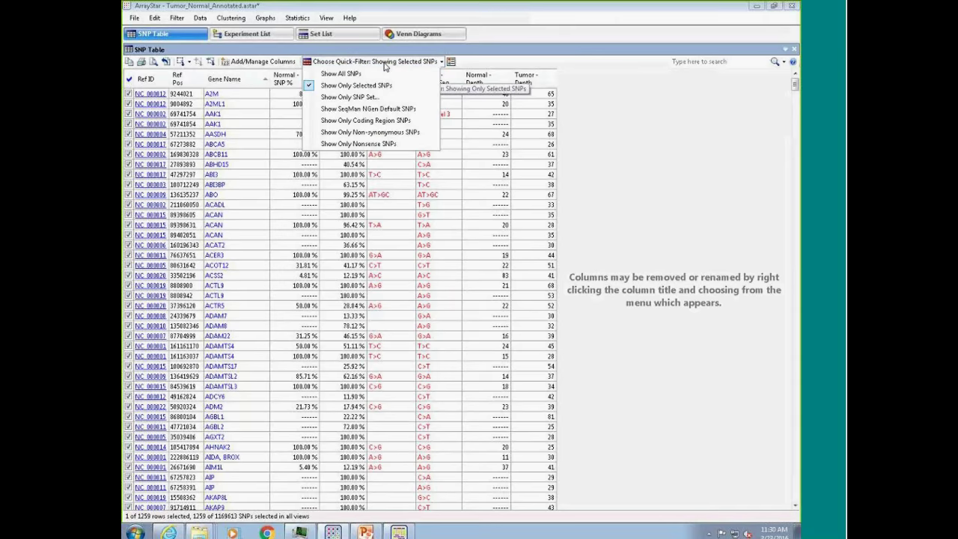
{"action": "left_click", "coordinate": [369, 110]}
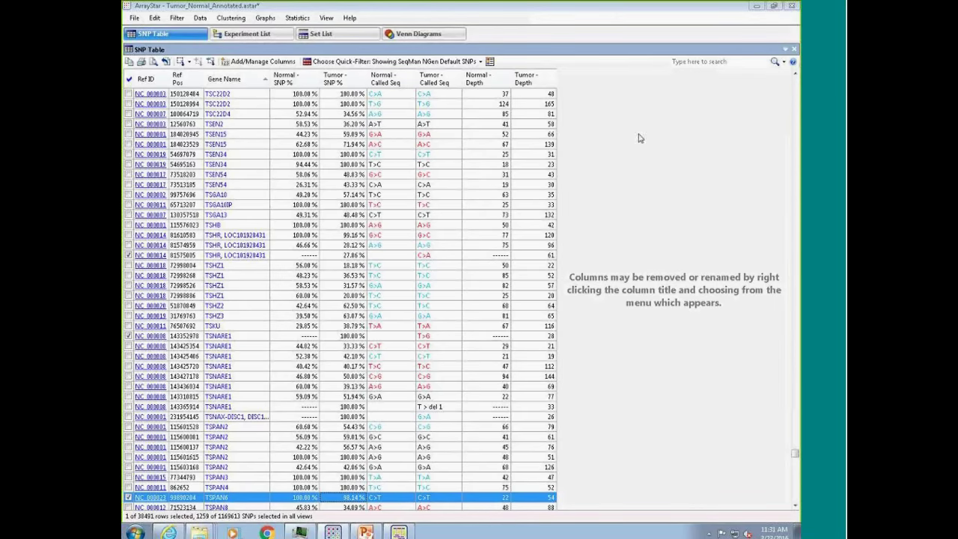
{"action": "left_click", "coordinate": [395, 63]}
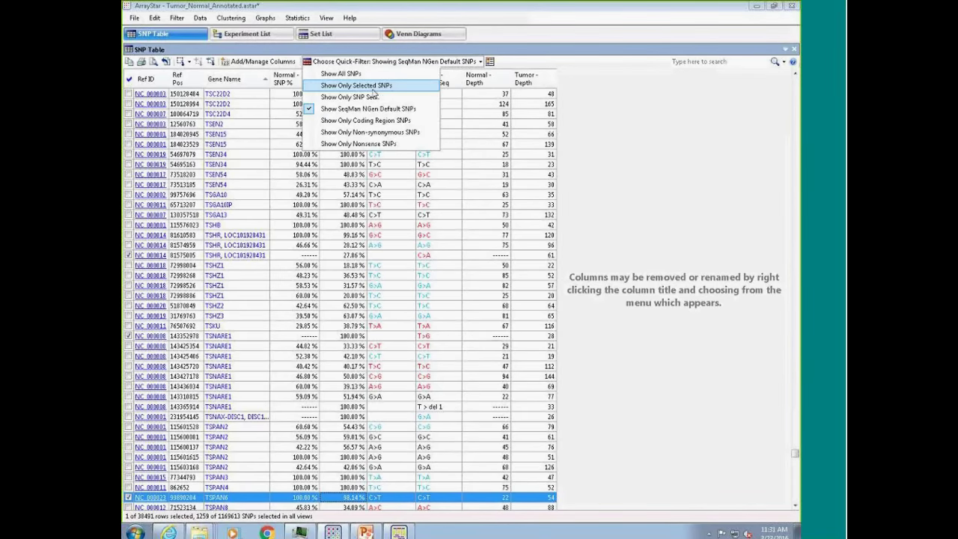
{"action": "left_click", "coordinate": [373, 86]}
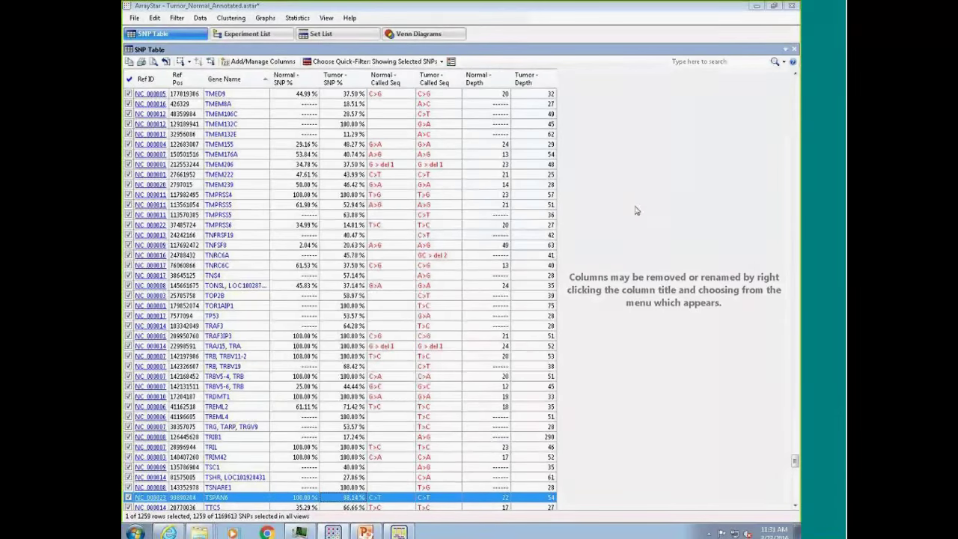
Step: Set up a filter on all SNPs using SNP Sample Group, at least 1 experiment, with only the Normal experiment included
{"action": "left_click", "coordinate": [176, 17]}
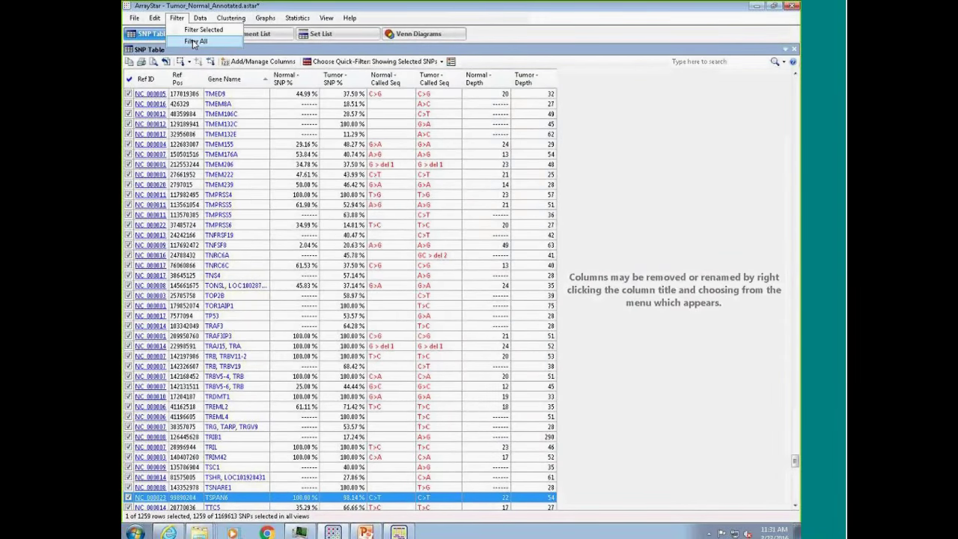
{"action": "left_click", "coordinate": [194, 42]}
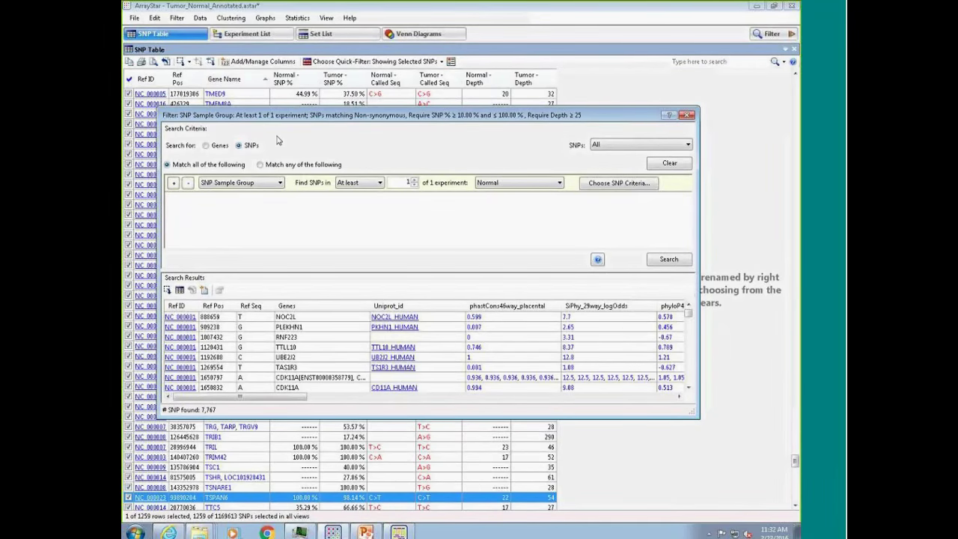
{"action": "left_click", "coordinate": [281, 183]}
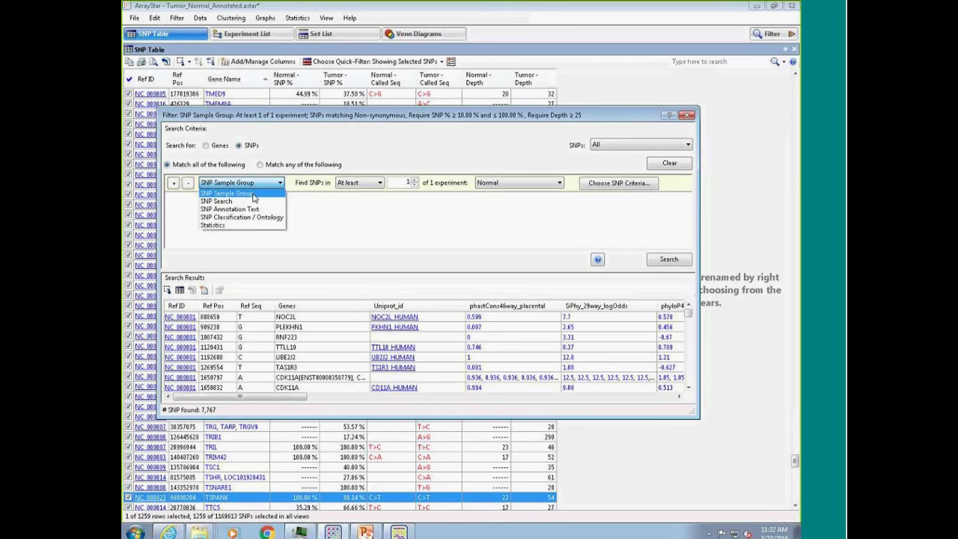
{"action": "left_click", "coordinate": [253, 196]}
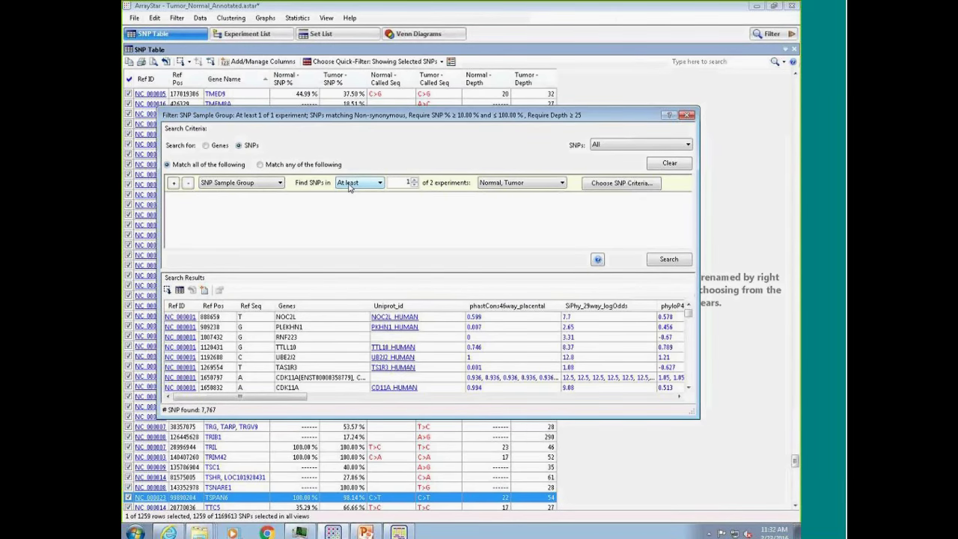
{"action": "left_click", "coordinate": [562, 183]}
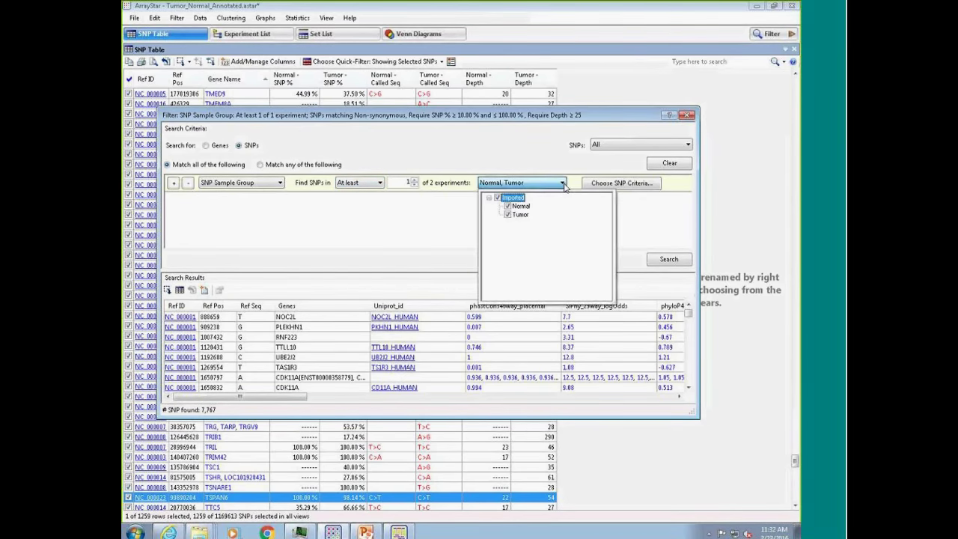
{"action": "left_click", "coordinate": [508, 215]}
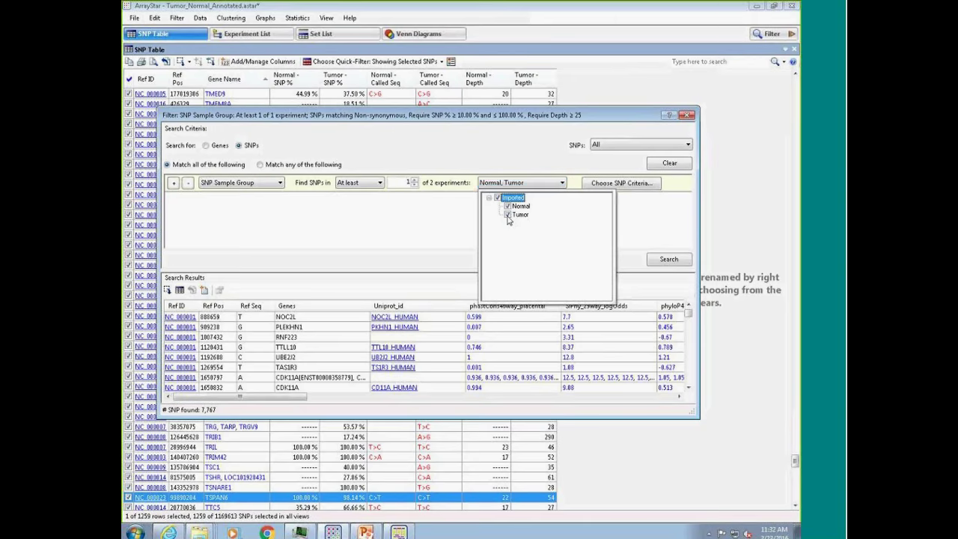
{"action": "left_click", "coordinate": [396, 218]}
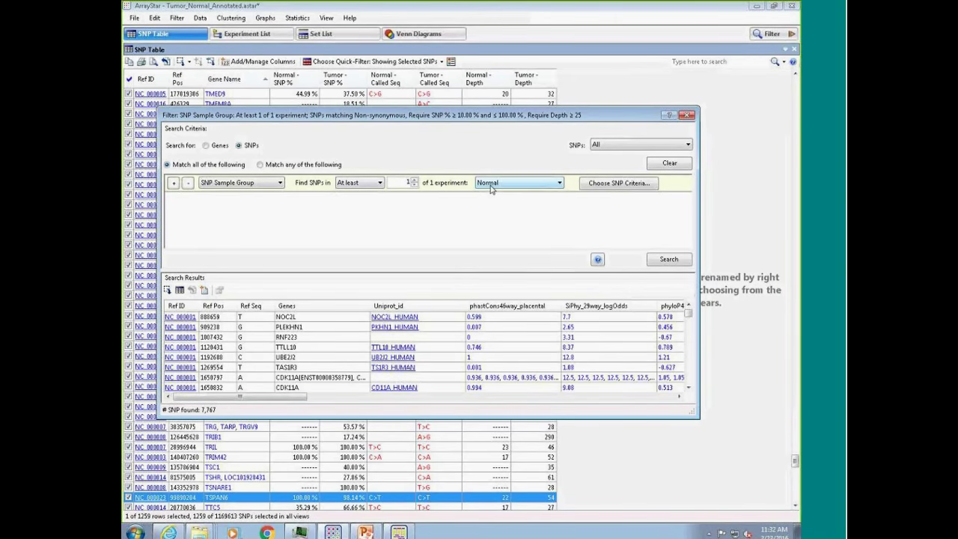
Step: Examine the SNP searching criteria available for statistics, population genetics, functional prediction, evolutionary conservation and pathogenicity
{"action": "left_click", "coordinate": [598, 186]}
{"action": "left_click", "coordinate": [598, 187]}
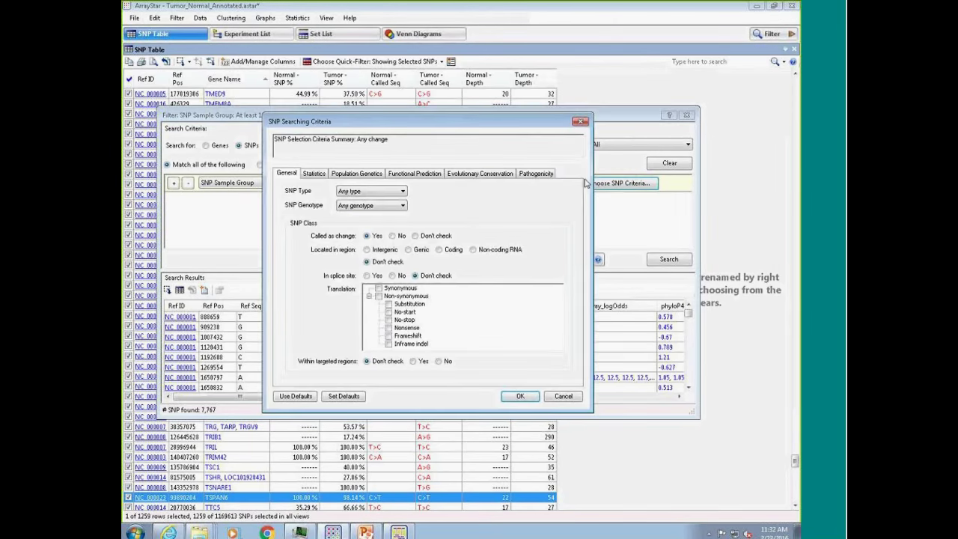
{"action": "left_click_drag", "start_coordinate": [459, 122], "coordinate": [468, 136]}
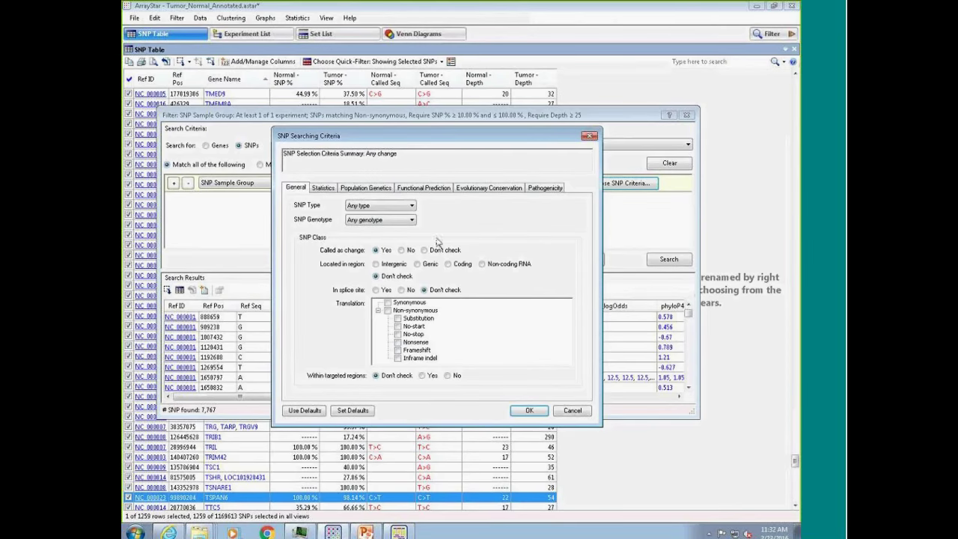
{"action": "left_click", "coordinate": [324, 190]}
{"action": "left_click", "coordinate": [343, 190]}
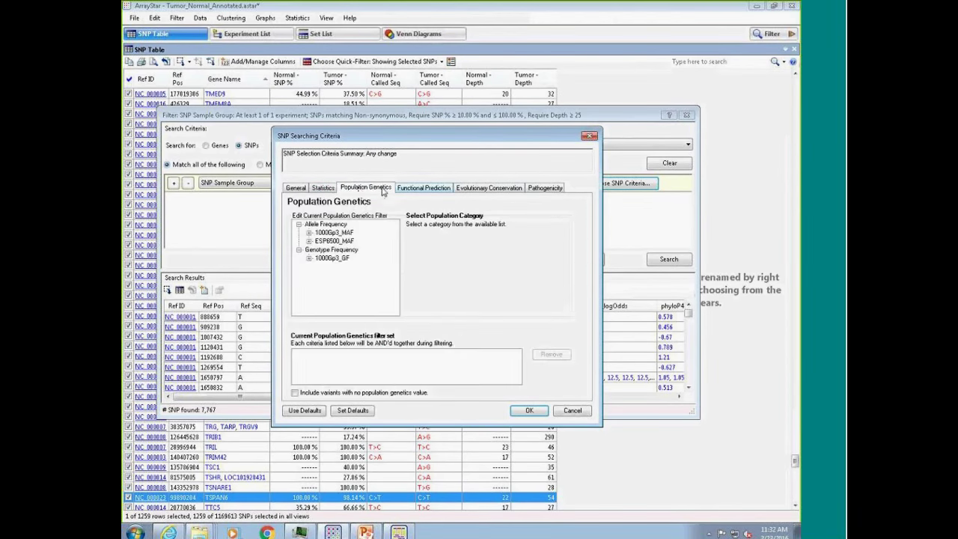
{"action": "left_click", "coordinate": [419, 190]}
{"action": "left_click", "coordinate": [472, 188]}
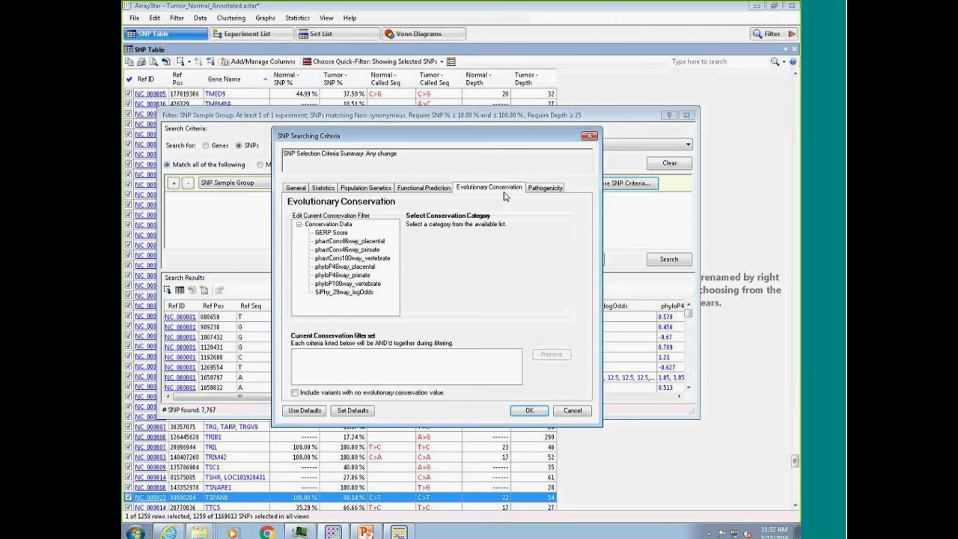
{"action": "left_click", "coordinate": [535, 189]}
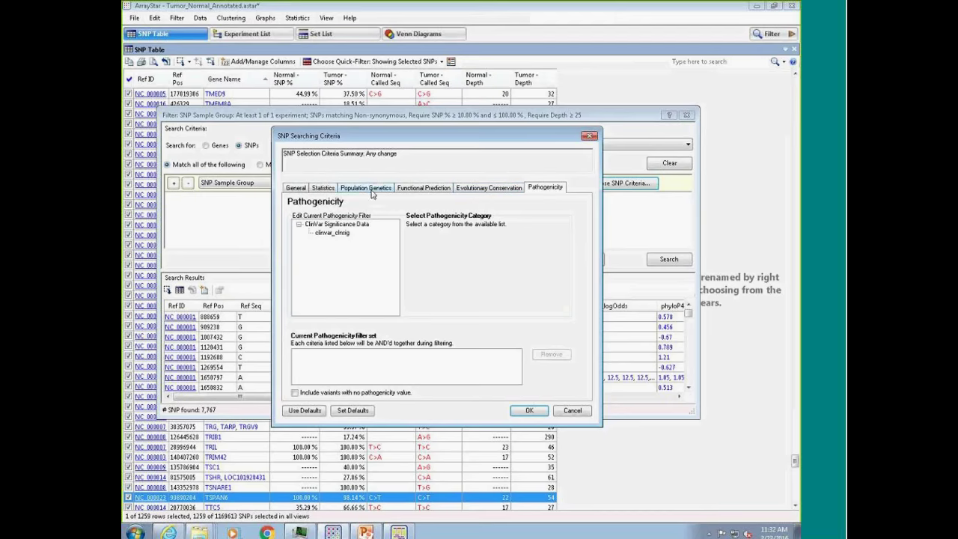
{"action": "left_click", "coordinate": [484, 192]}
{"action": "left_click", "coordinate": [423, 192]}
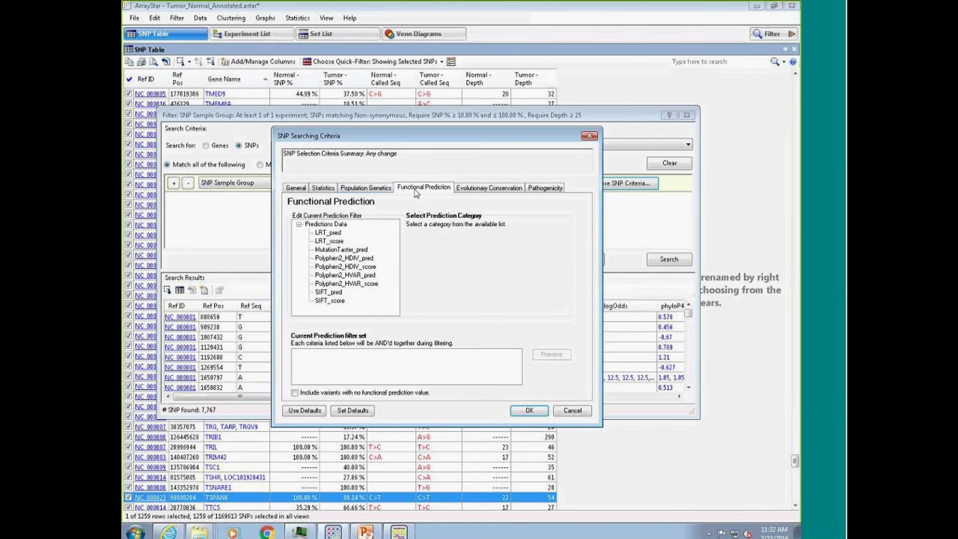
{"action": "left_click", "coordinate": [367, 191]}
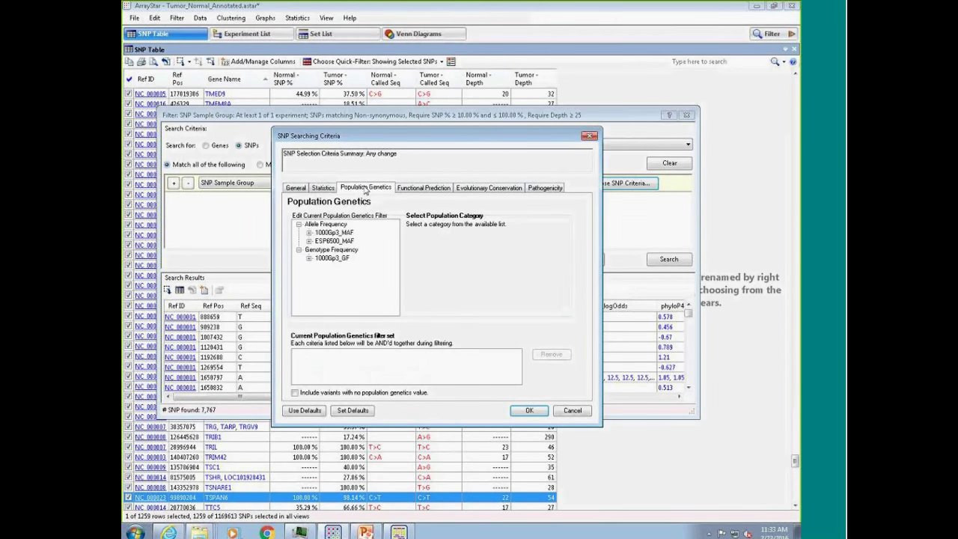
{"action": "left_click", "coordinate": [324, 189]}
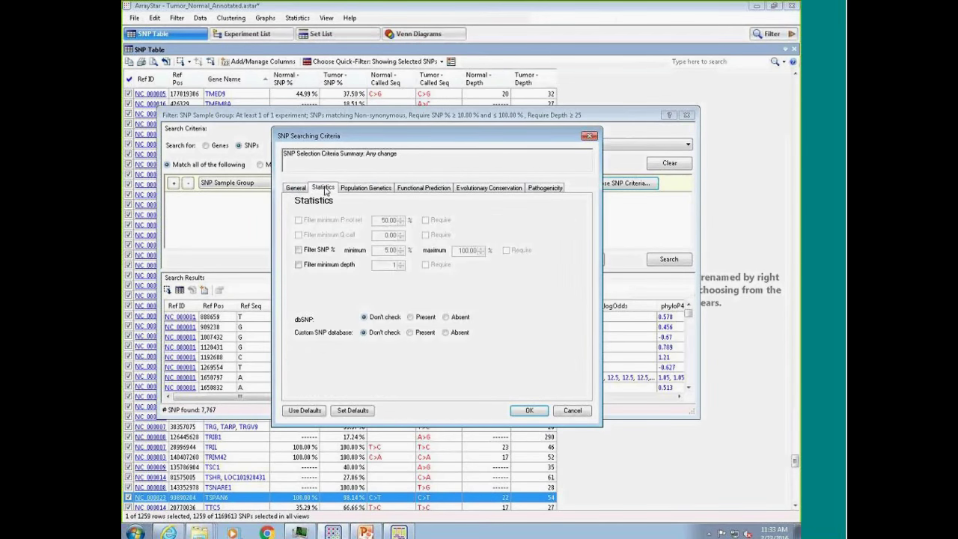
Step: Limit the general SNP criteria to all non-synonymous translation changes within targeted regions
{"action": "left_click", "coordinate": [299, 191]}
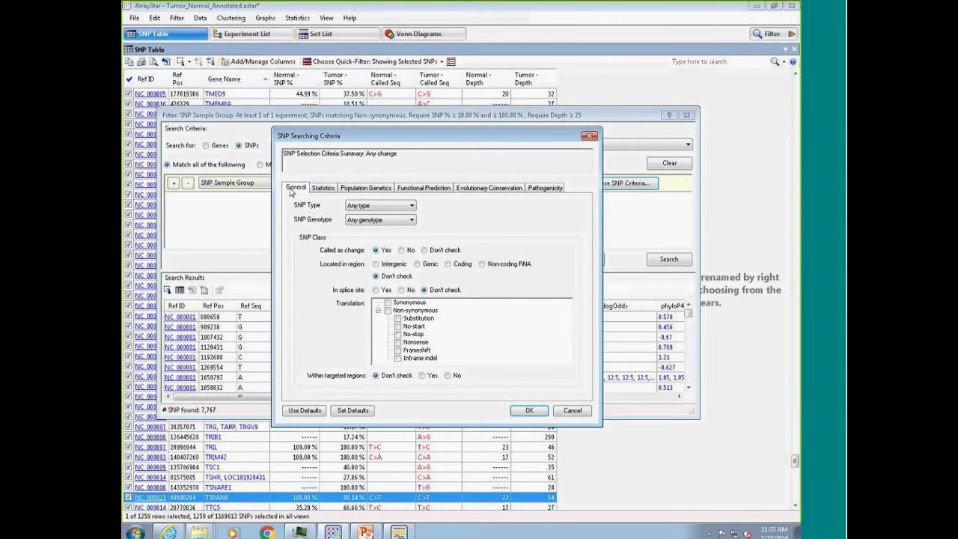
{"action": "left_click", "coordinate": [387, 310]}
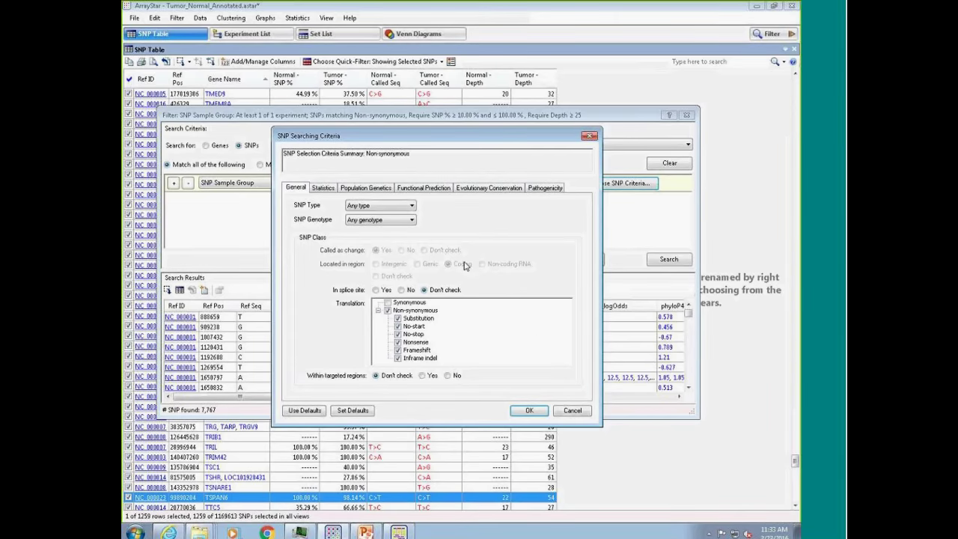
{"action": "left_click", "coordinate": [422, 376]}
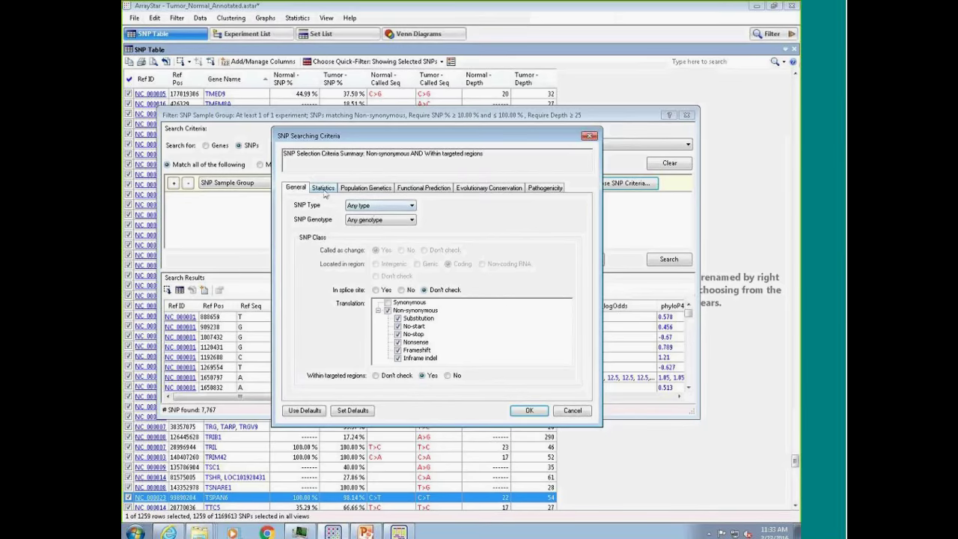
Step: Add statistics criteria of SNP % from 10 to 100 and a required minimum depth of 25, and accept the criteria
{"action": "left_click", "coordinate": [324, 188]}
{"action": "left_click", "coordinate": [323, 251]}
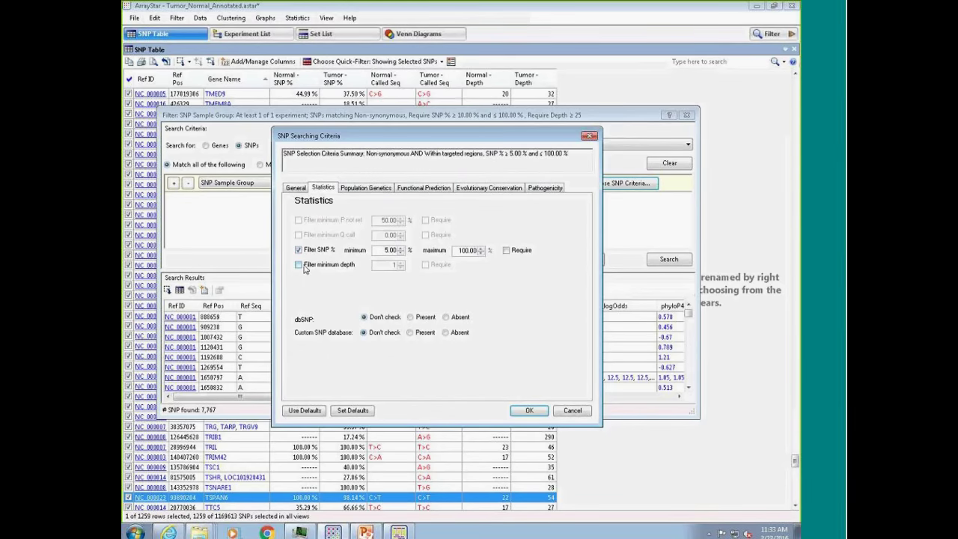
{"action": "left_click", "coordinate": [298, 265]}
{"action": "double_click", "coordinate": [395, 264]}
{"action": "type", "text": "25"}
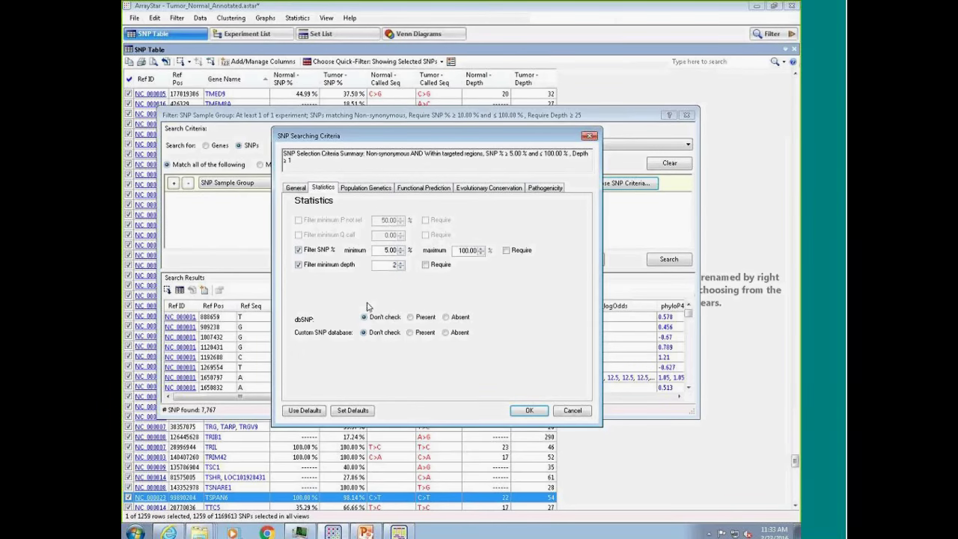
{"action": "left_click", "coordinate": [425, 264]}
{"action": "left_click_drag", "start_coordinate": [407, 139], "coordinate": [406, 147]}
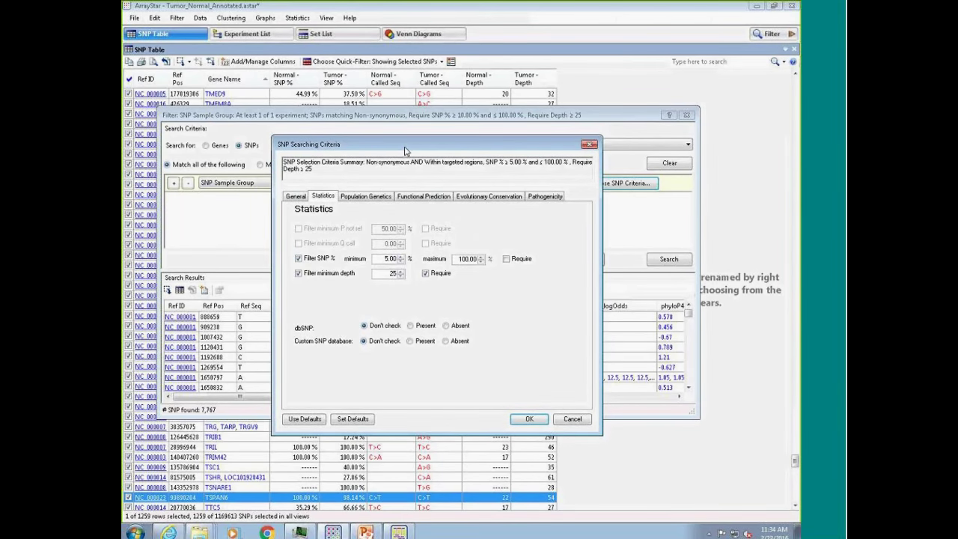
{"action": "left_click", "coordinate": [401, 256]}
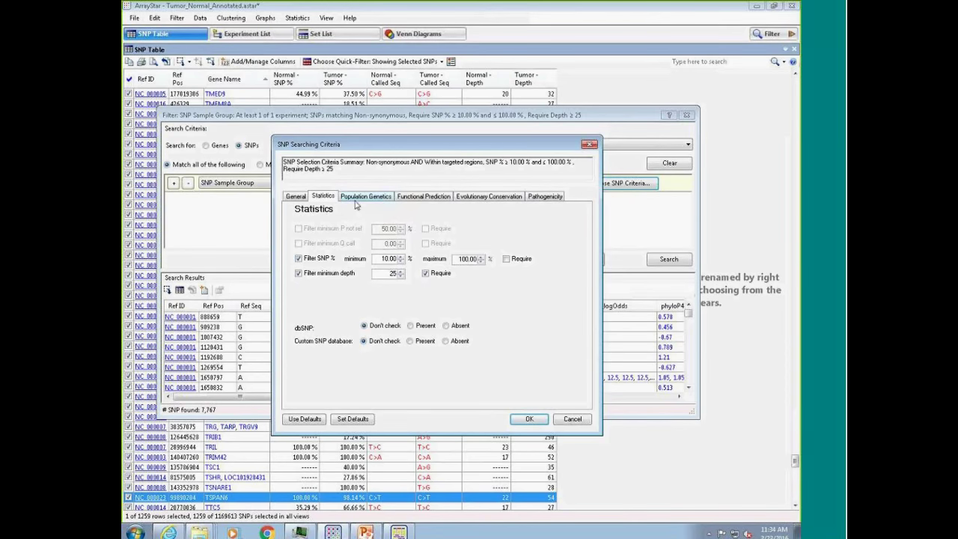
{"action": "left_click", "coordinate": [528, 418]}
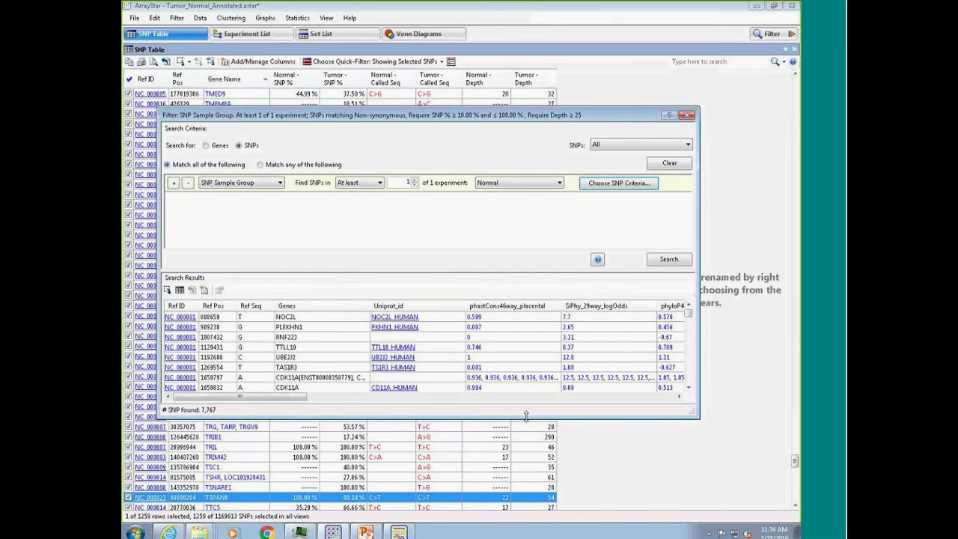
Step: Run the SNP search on the Normal experiment and save the results as a new SNP set named Normal2
{"action": "left_click", "coordinate": [662, 260]}
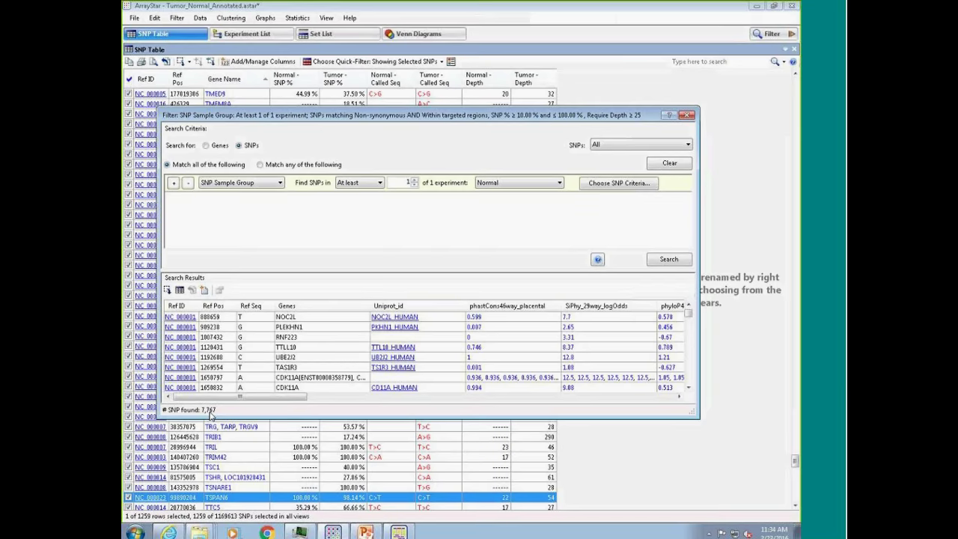
{"action": "left_click", "coordinate": [204, 291]}
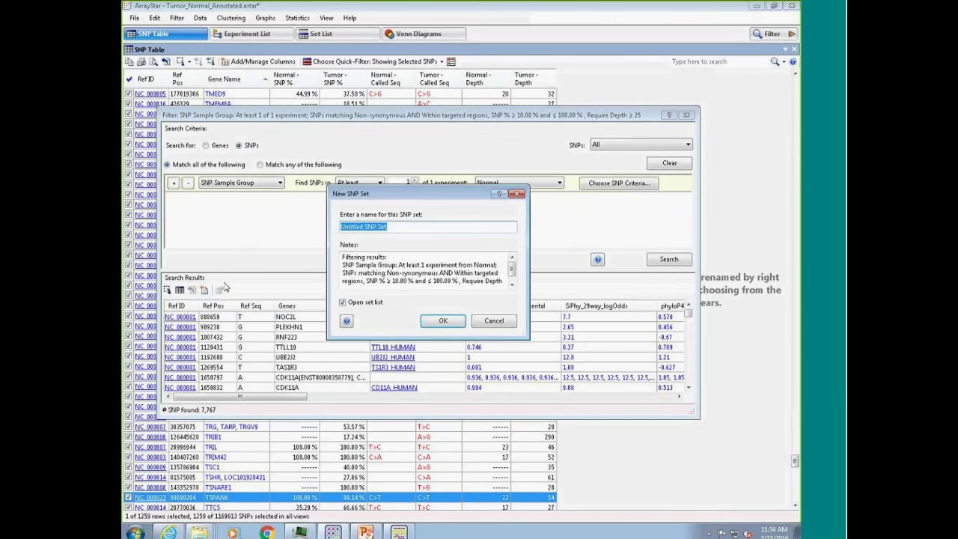
{"action": "type", "text": "Normal2"}
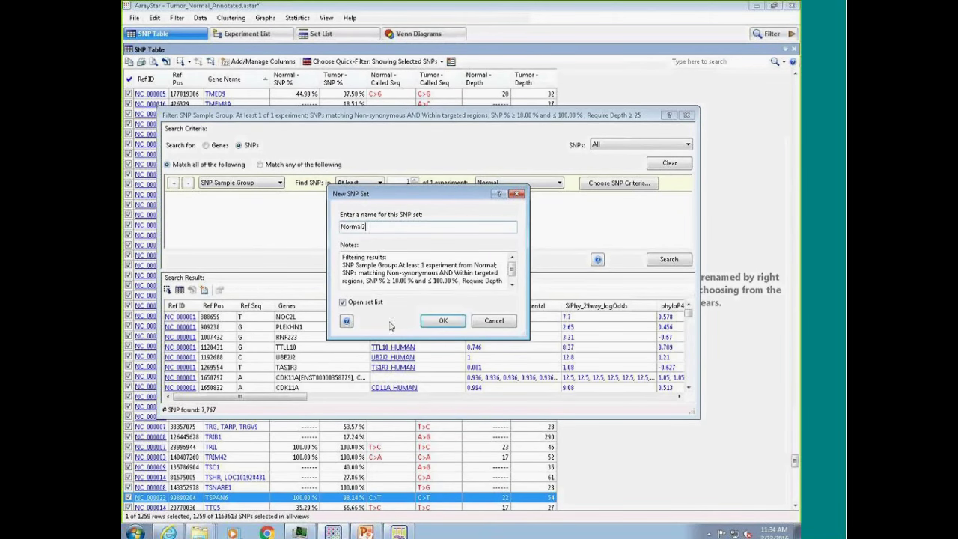
{"action": "left_click", "coordinate": [443, 321]}
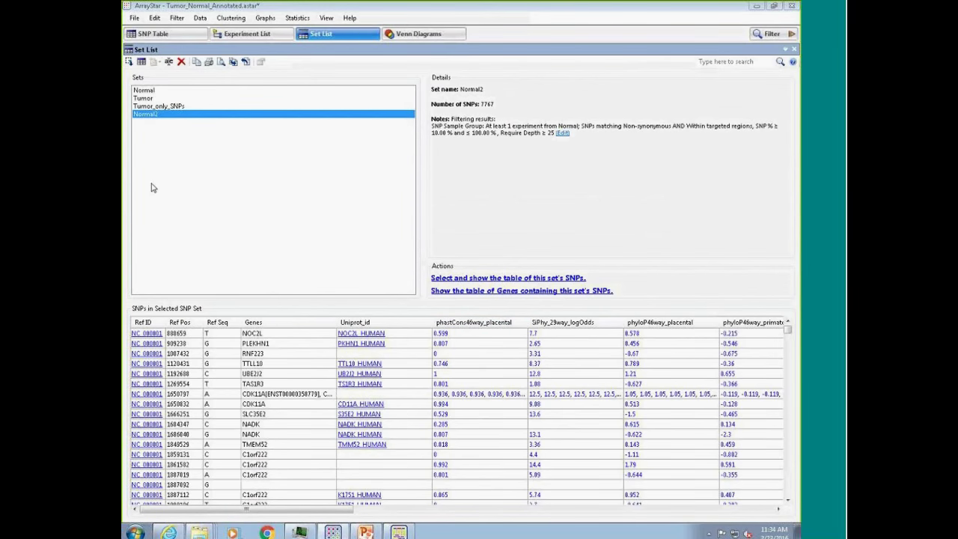
Step: View the details and filtering notes of the existing Normal and Tumor SNP sets
{"action": "left_click", "coordinate": [146, 91]}
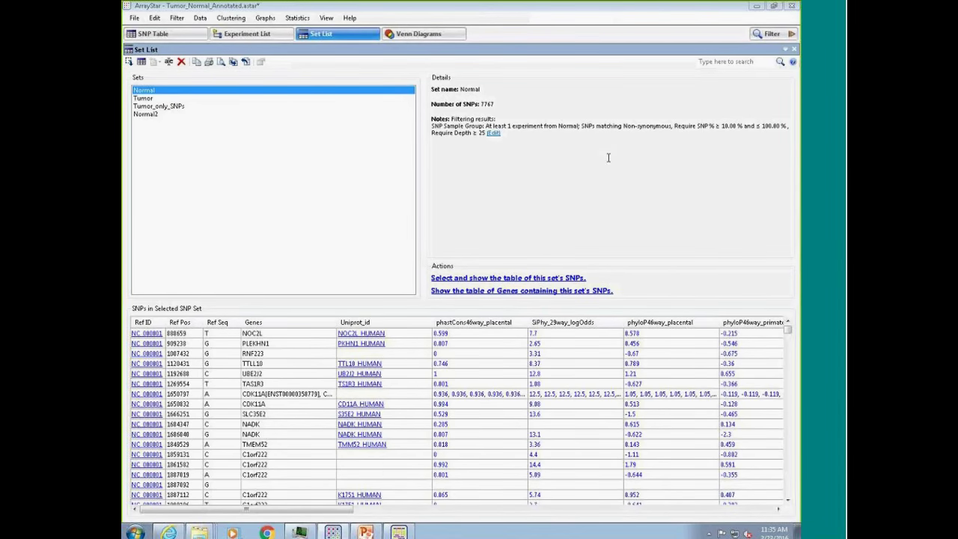
{"action": "left_click", "coordinate": [143, 99]}
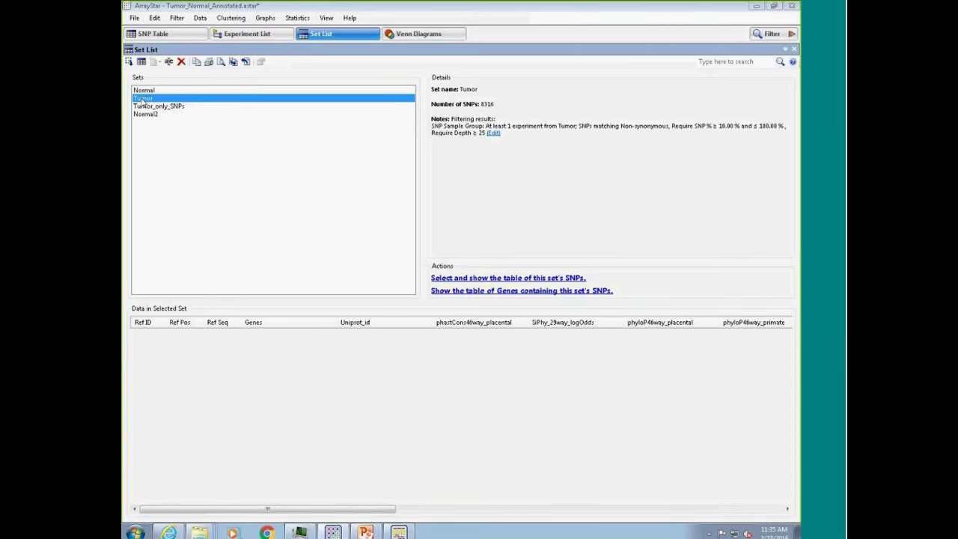
Step: Reopen the filter and change its sample group from the Normal experiment to only the Tumor experiment
{"action": "left_click", "coordinate": [772, 35]}
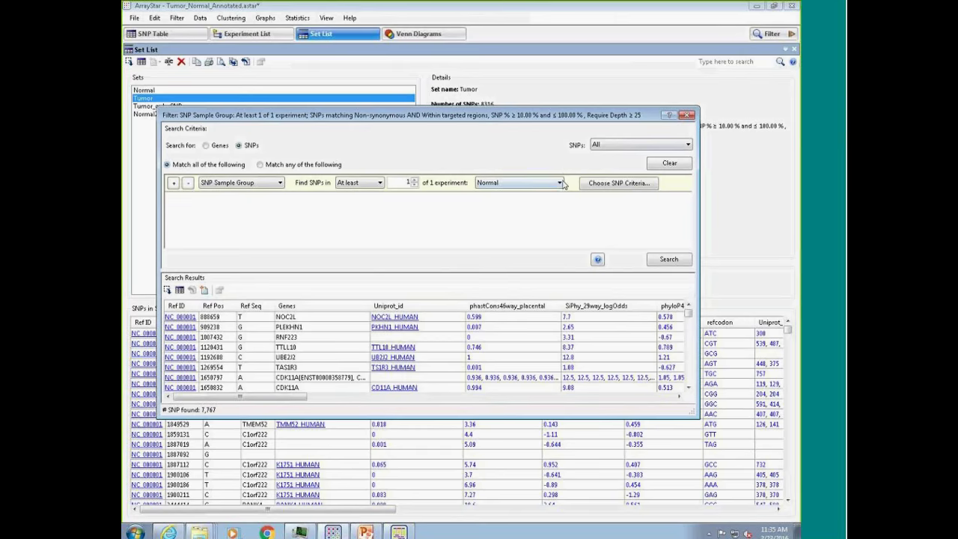
{"action": "left_click", "coordinate": [560, 183]}
{"action": "left_click", "coordinate": [506, 215]}
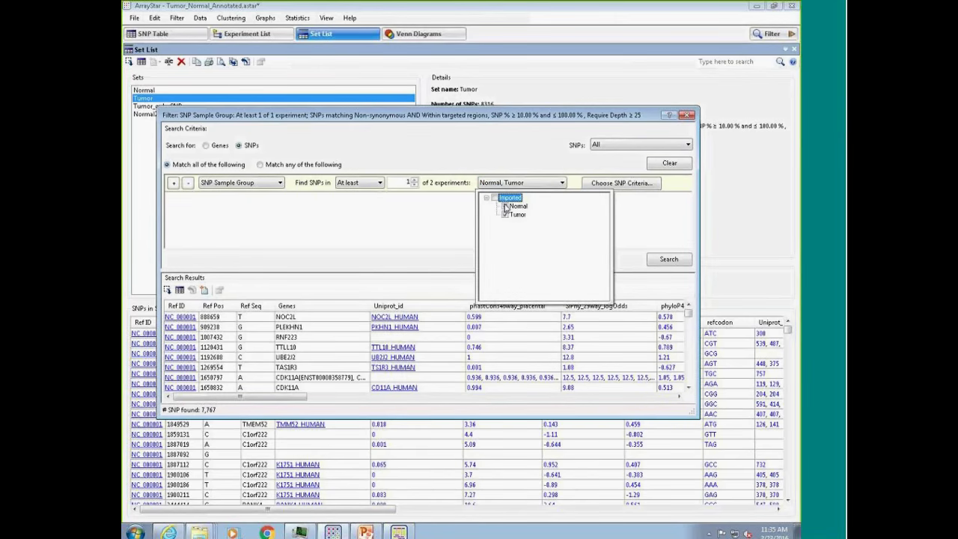
{"action": "left_click", "coordinate": [506, 207]}
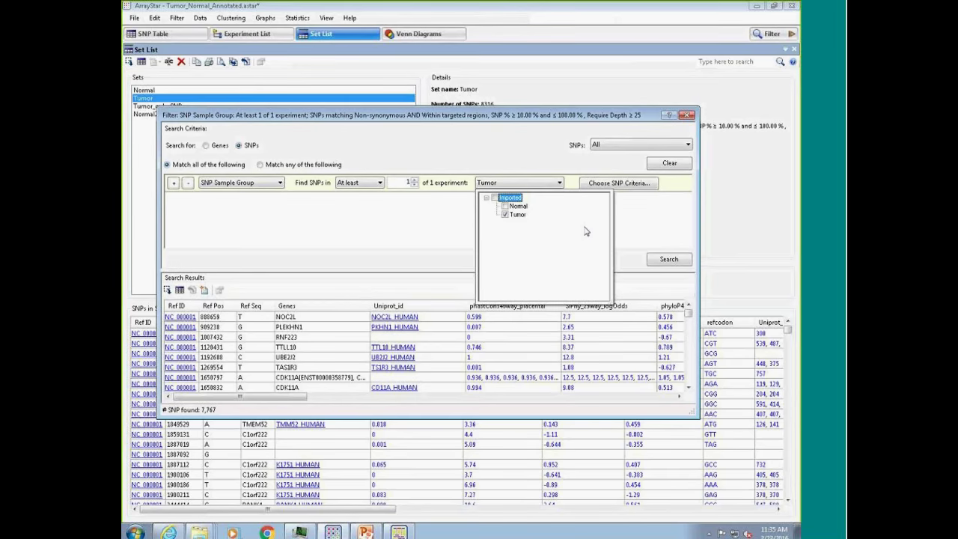
Step: Review the General and Statistics criteria for the Tumor SNP search and accept them
{"action": "left_click", "coordinate": [623, 187]}
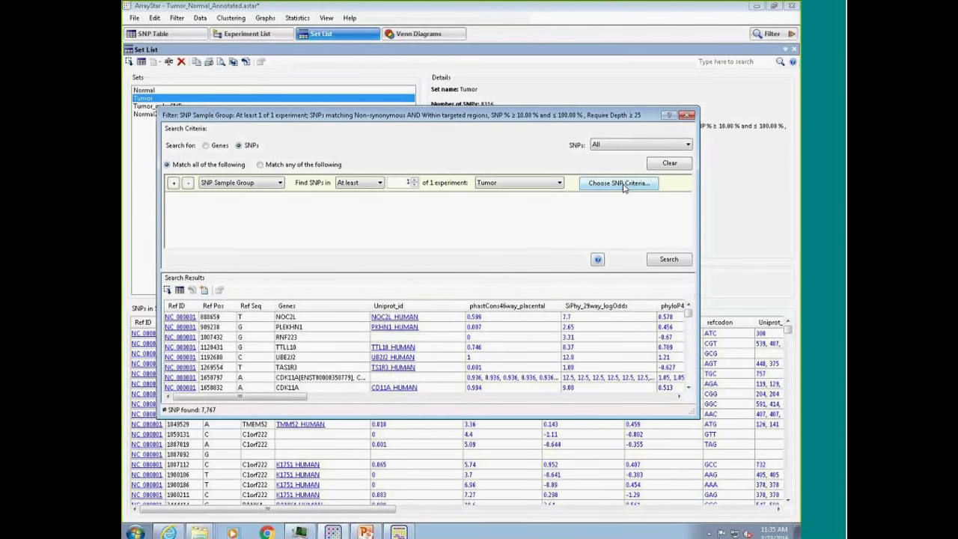
{"action": "left_click", "coordinate": [623, 188]}
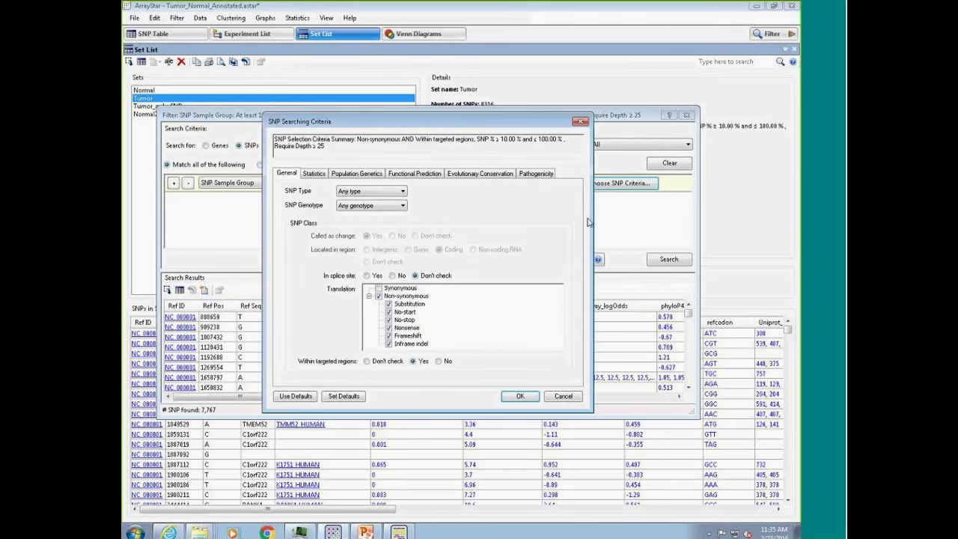
{"action": "left_click_drag", "start_coordinate": [414, 124], "coordinate": [406, 109]}
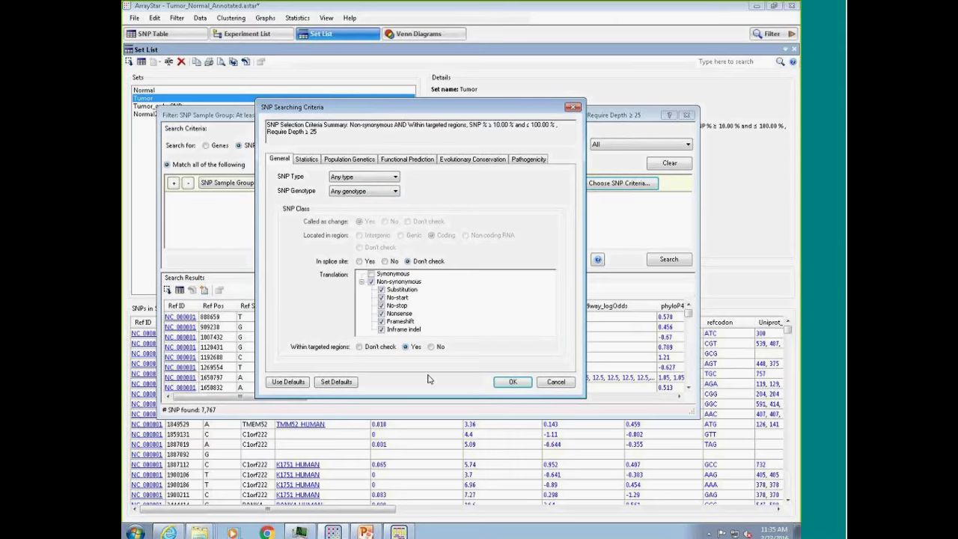
{"action": "left_click", "coordinate": [307, 159]}
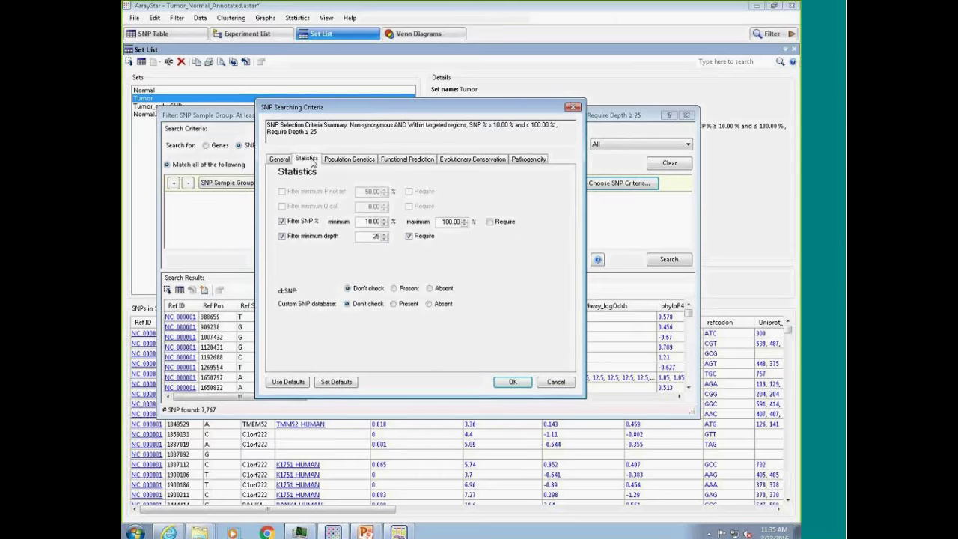
{"action": "left_click", "coordinate": [513, 382]}
Step: Run the SNP search on the Tumor experiment and save the results as a new SNP set named Tumor2
{"action": "left_click", "coordinate": [667, 260]}
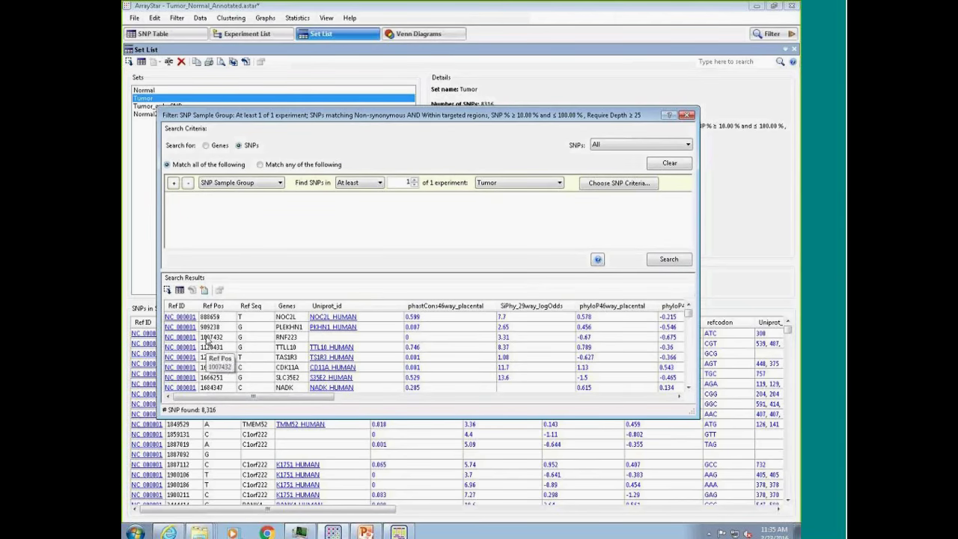
{"action": "left_click", "coordinate": [205, 290]}
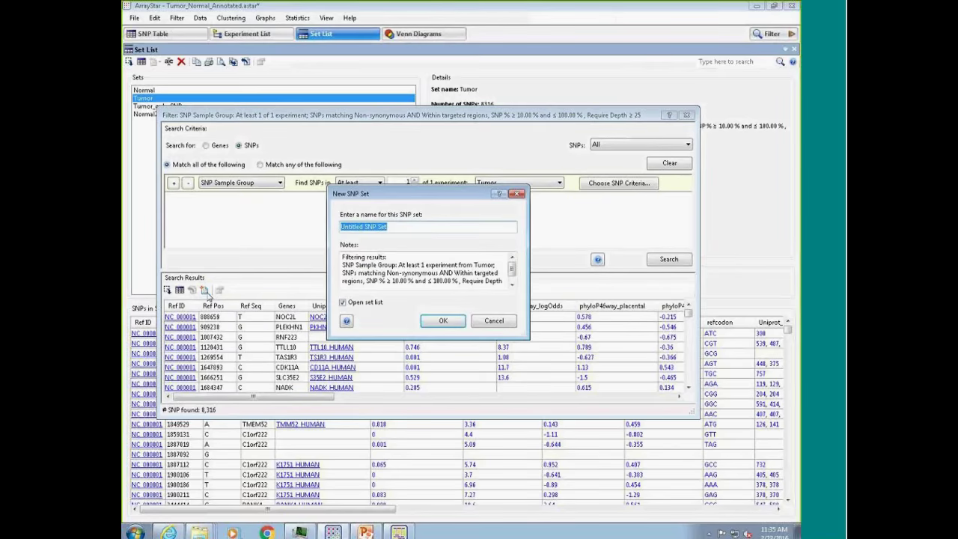
{"action": "type", "text": "Tumor"}
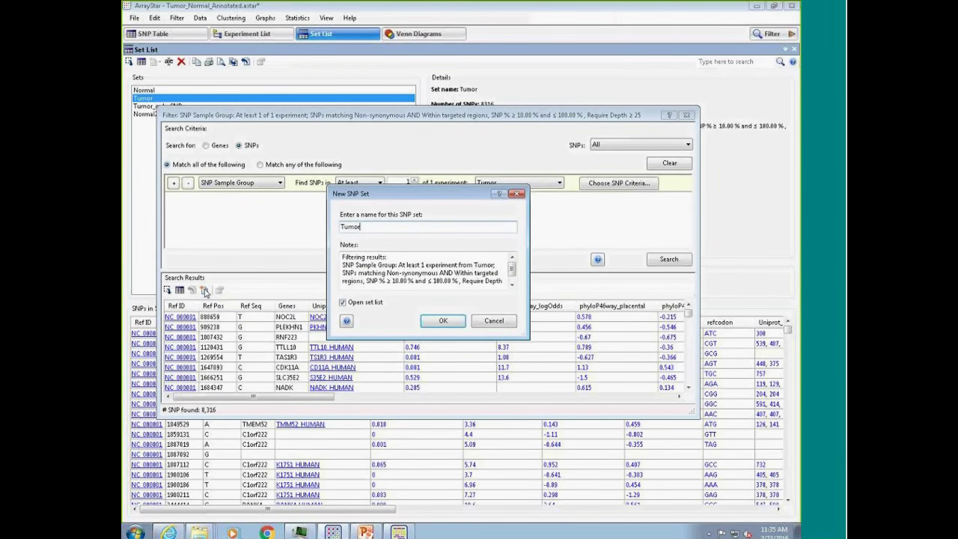
{"action": "type", "text": "2"}
{"action": "left_click", "coordinate": [441, 321]}
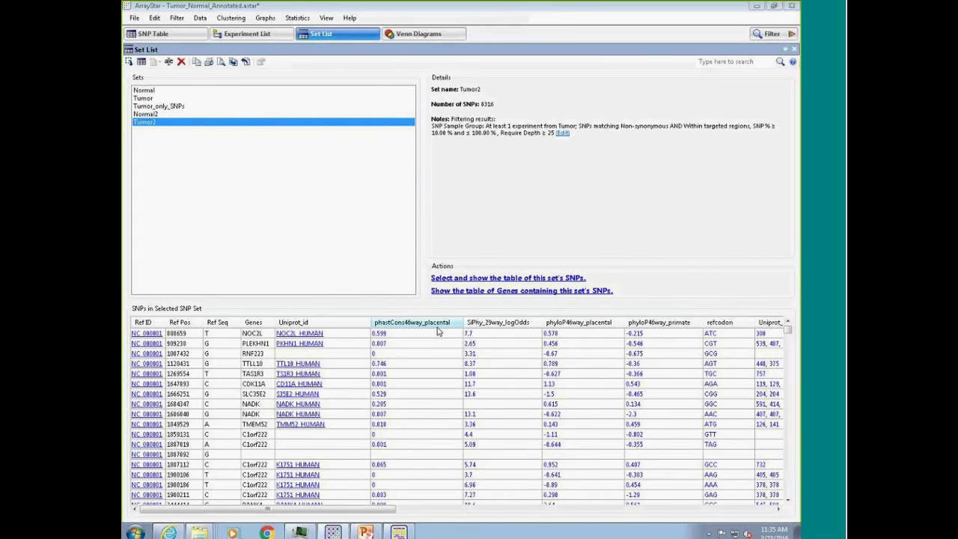
Step: Open the Venn diagrams and replace the Tumor set with Tumor2 in the comparison with Normal
{"action": "left_click", "coordinate": [412, 35]}
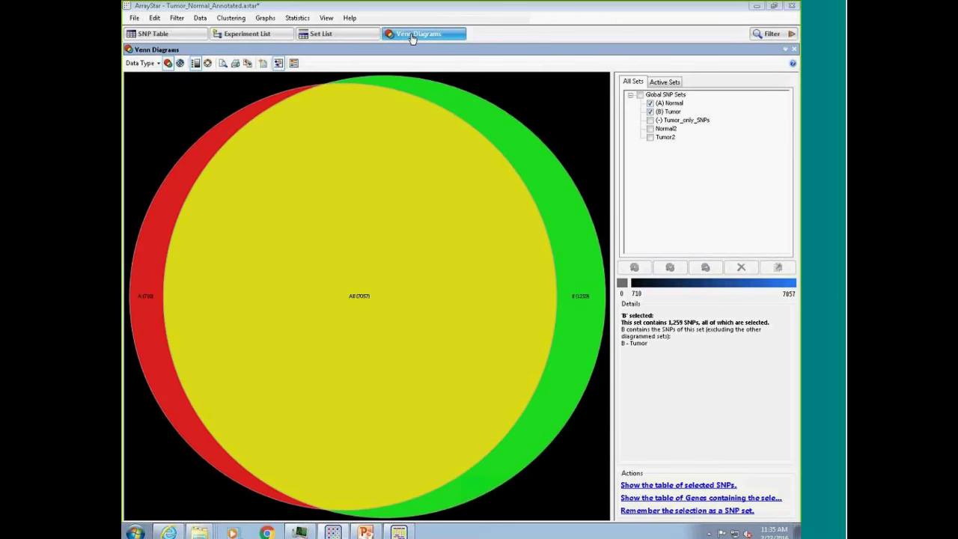
{"action": "mouse_move", "coordinate": [679, 104]}
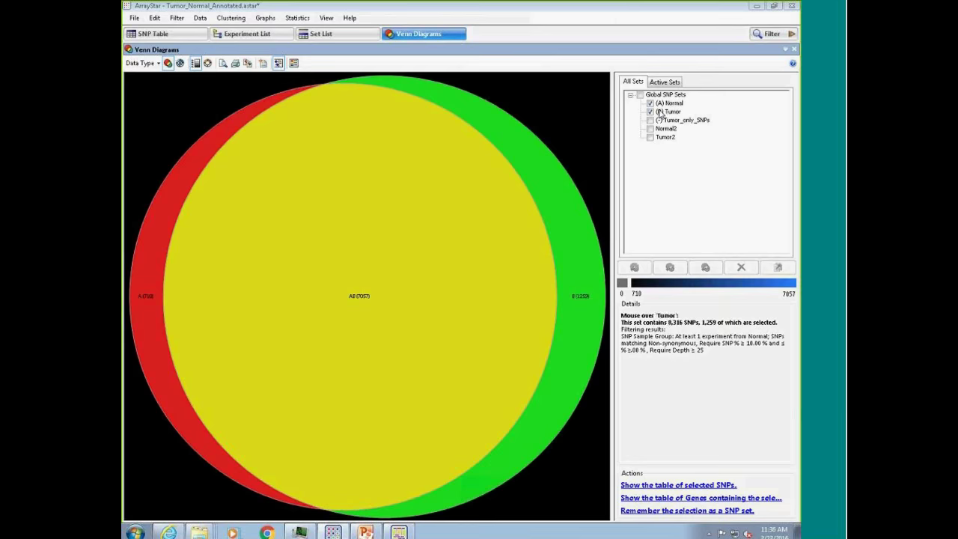
{"action": "mouse_move", "coordinate": [651, 108]}
{"action": "left_click", "coordinate": [651, 112]}
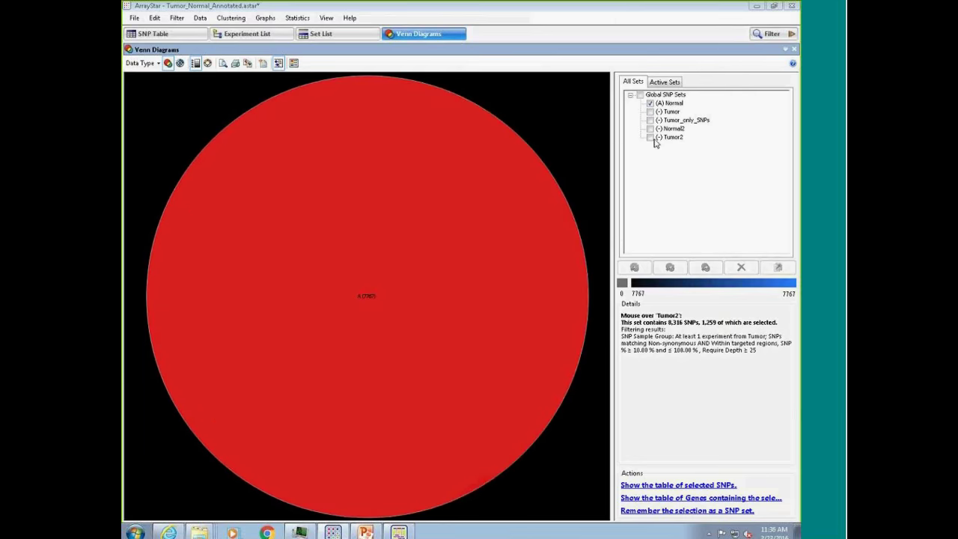
{"action": "left_click", "coordinate": [651, 138]}
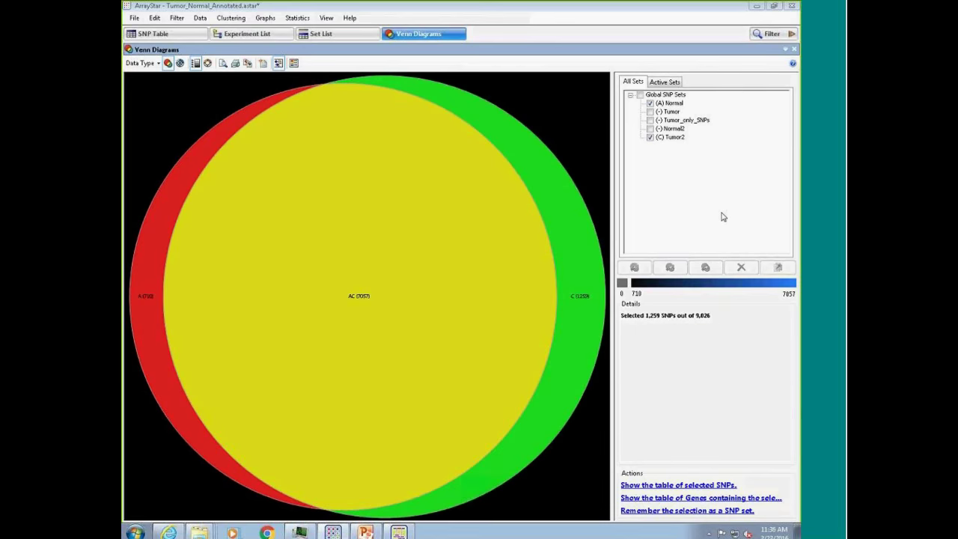
Step: Try the concentric, non-proportional diagram style with Normal2 added to the Normal and Tumor2 comparison, and remove Normal2 again
{"action": "left_click", "coordinate": [179, 62]}
{"action": "mouse_move", "coordinate": [658, 129]}
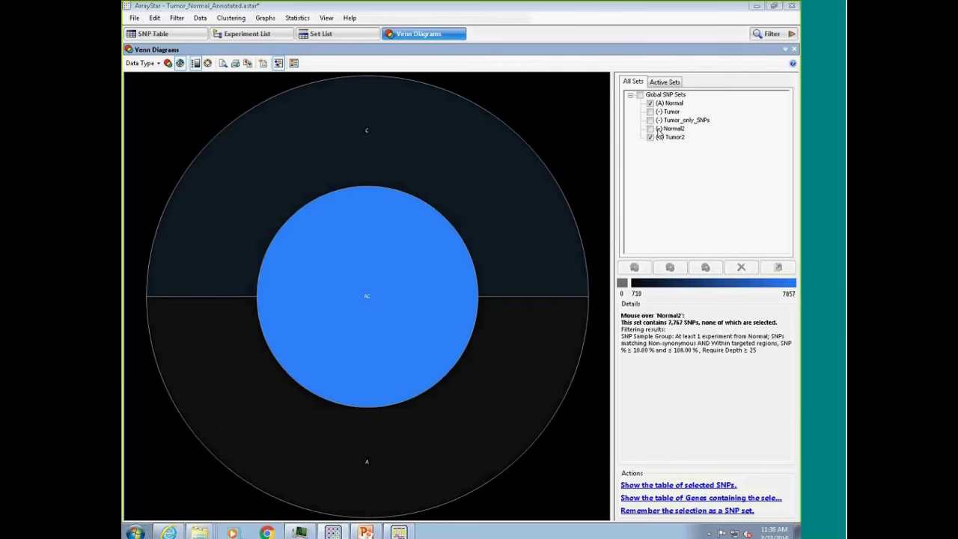
{"action": "left_click", "coordinate": [650, 129]}
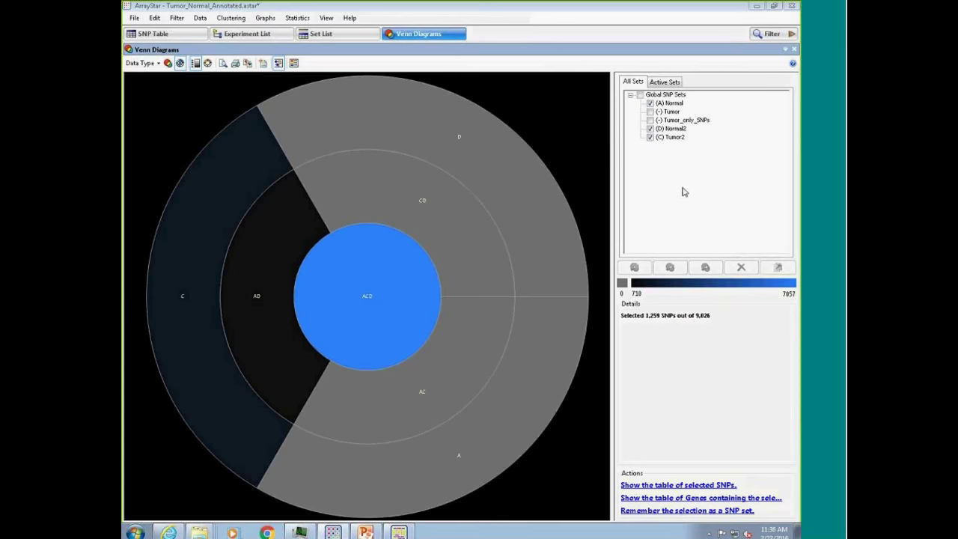
{"action": "left_click", "coordinate": [650, 129]}
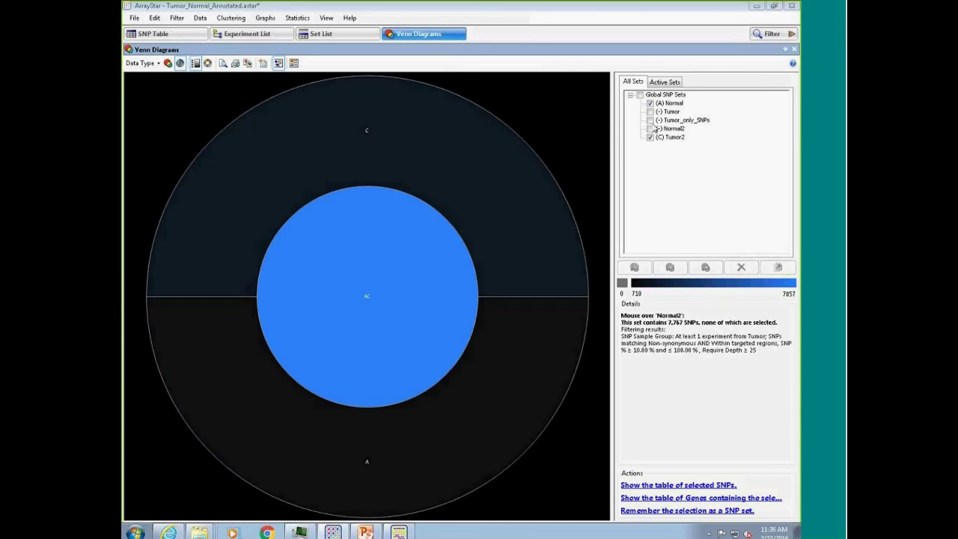
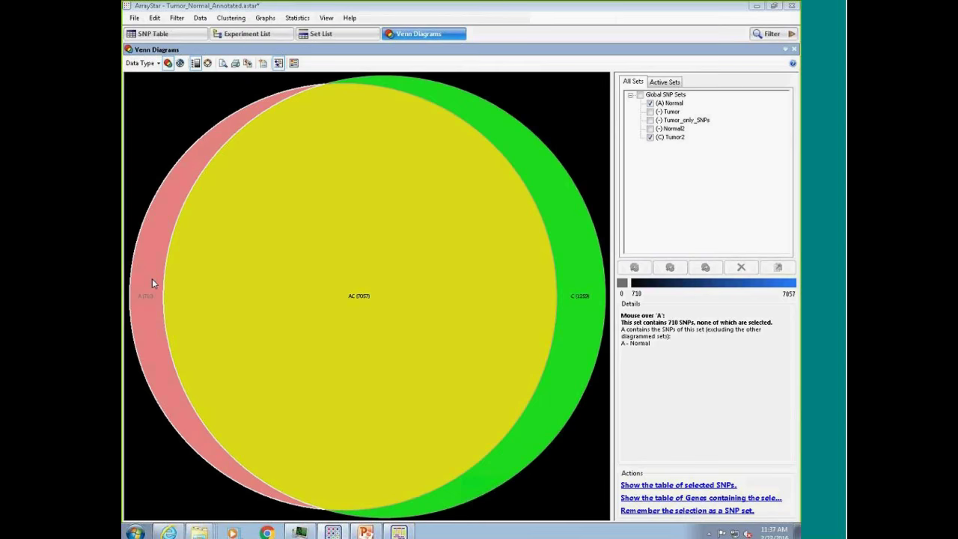
Step: Show the table of SNPs found only in Normal, followed by the table of SNPs found only in Tumor2
{"action": "left_click", "coordinate": [147, 283]}
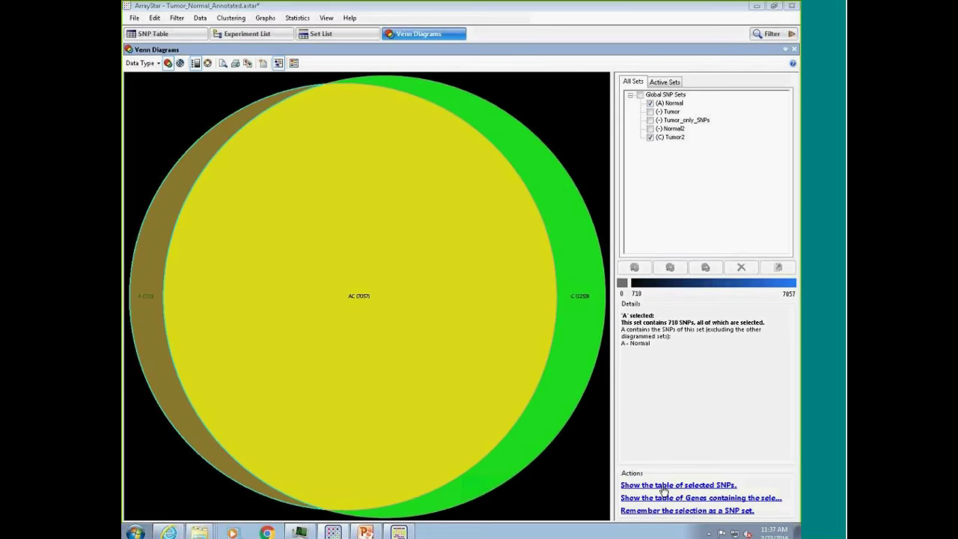
{"action": "left_click", "coordinate": [663, 486]}
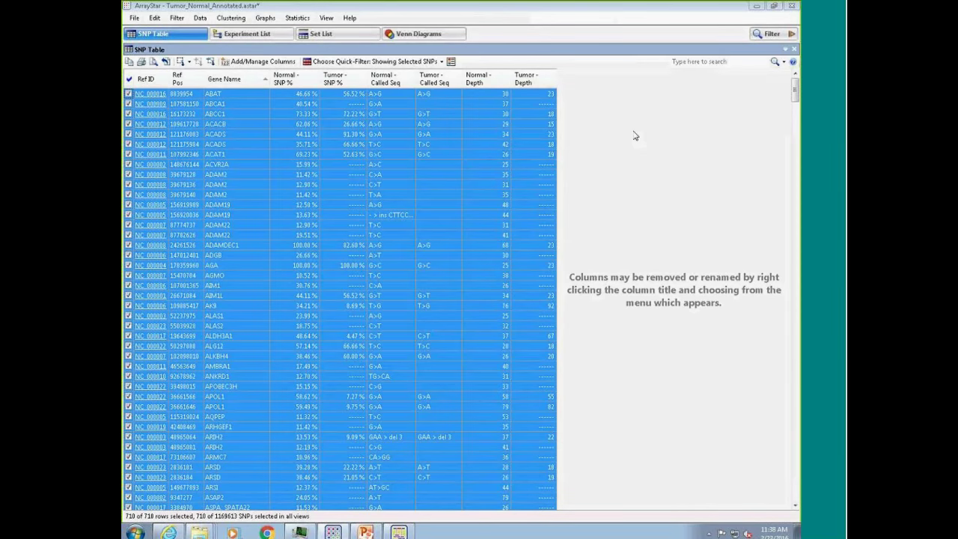
{"action": "left_click", "coordinate": [424, 37]}
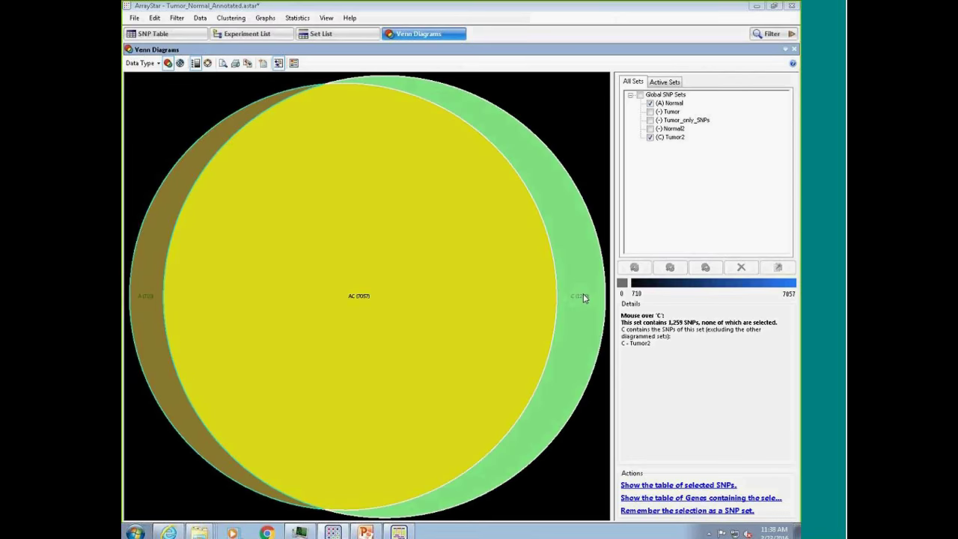
{"action": "left_click", "coordinate": [581, 293]}
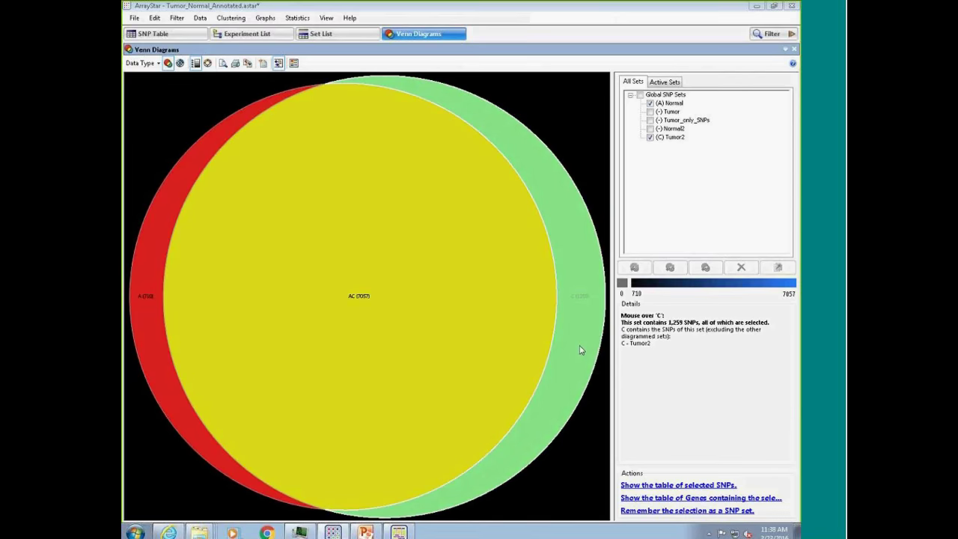
{"action": "left_click", "coordinate": [671, 486]}
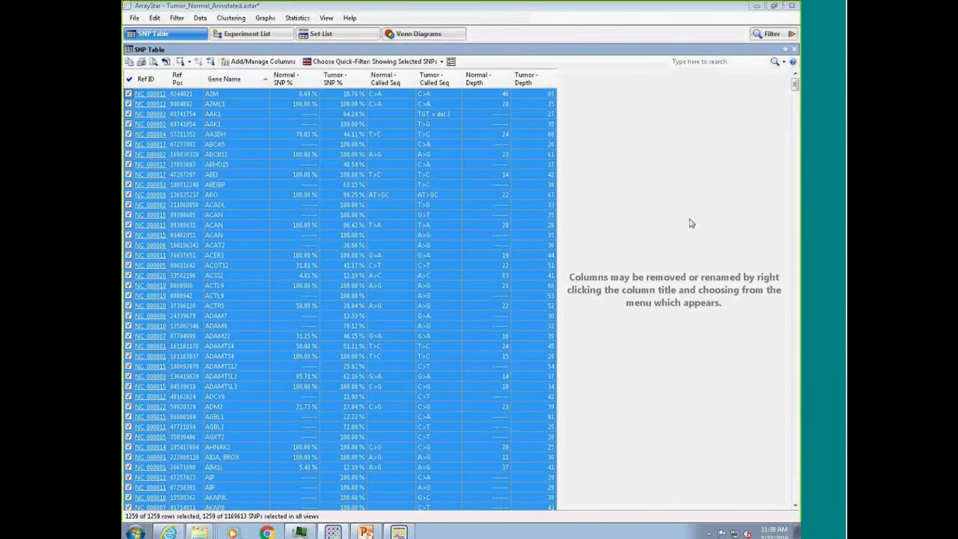
Step: Open column management for the SNP table and examine the columns available under SNP Info and SNP Values
{"action": "left_click", "coordinate": [267, 66]}
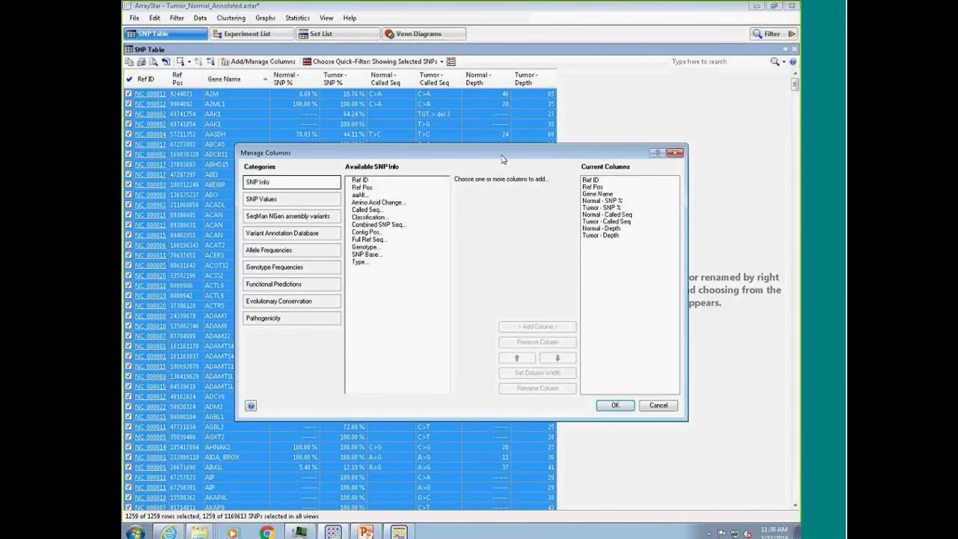
{"action": "left_click_drag", "start_coordinate": [503, 156], "coordinate": [604, 173]}
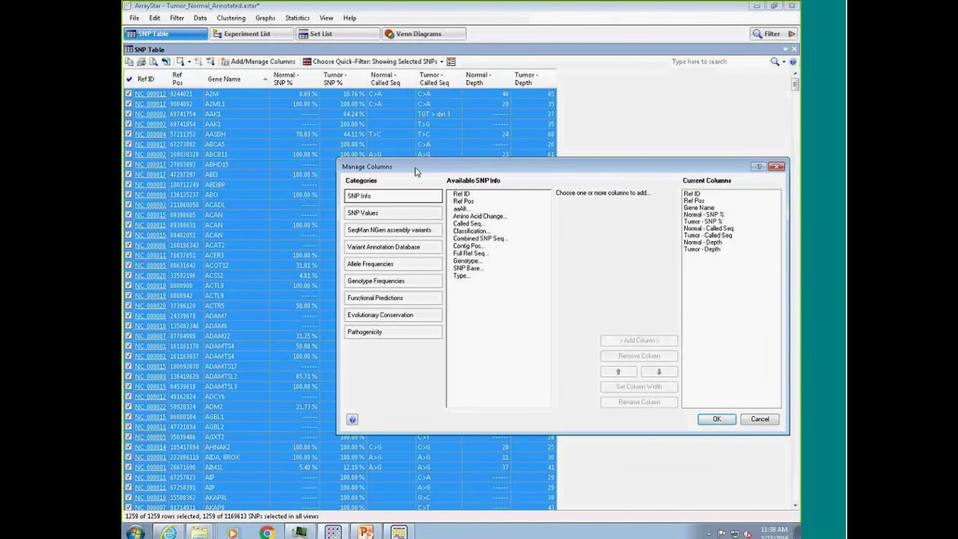
{"action": "left_click_drag", "start_coordinate": [417, 168], "coordinate": [423, 213]}
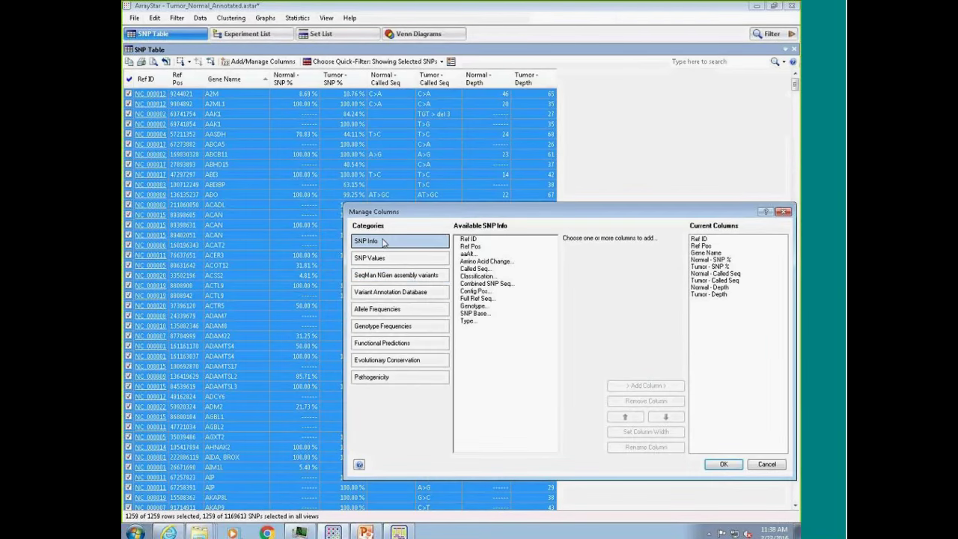
{"action": "left_click", "coordinate": [472, 261]}
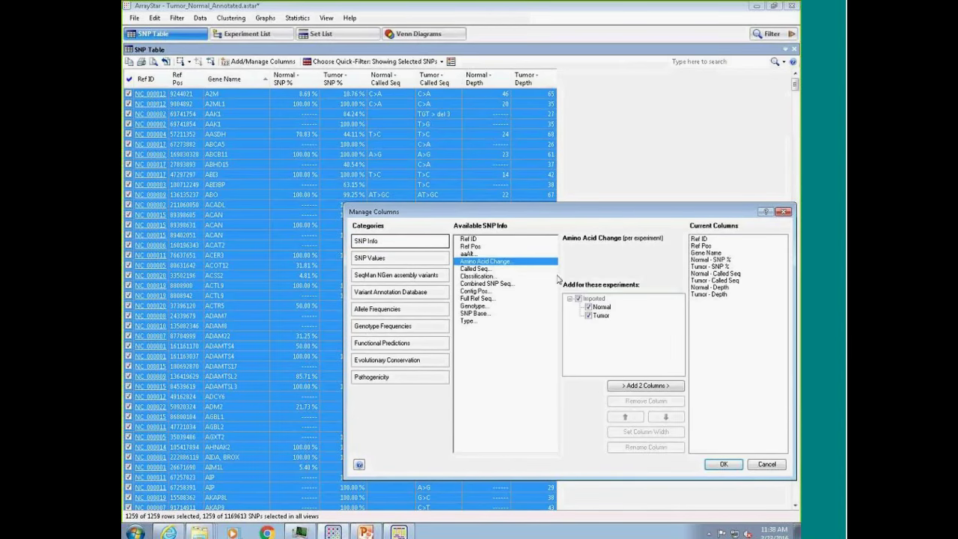
{"action": "left_click", "coordinate": [483, 305]}
{"action": "left_click", "coordinate": [479, 298]}
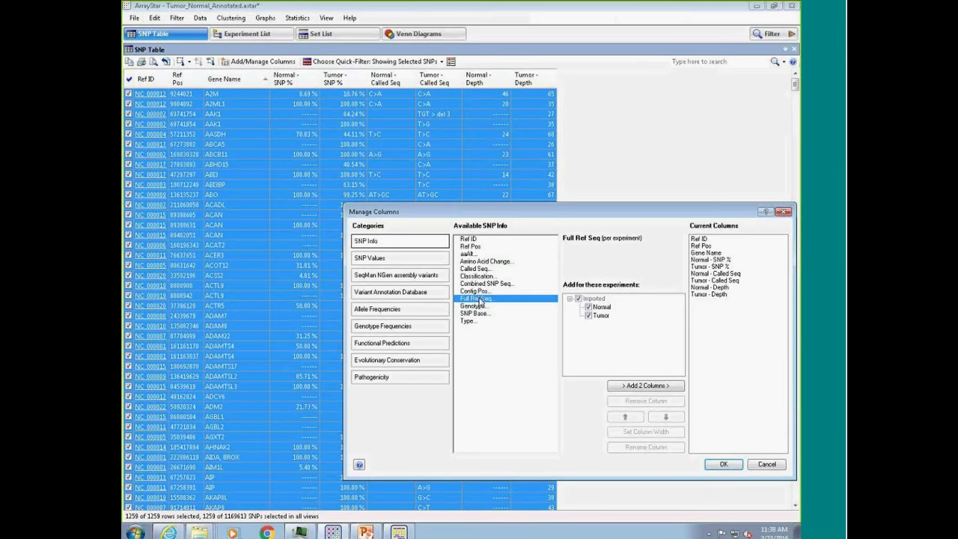
{"action": "left_click", "coordinate": [477, 290]}
{"action": "left_click", "coordinate": [475, 282]}
{"action": "left_click", "coordinate": [474, 276]}
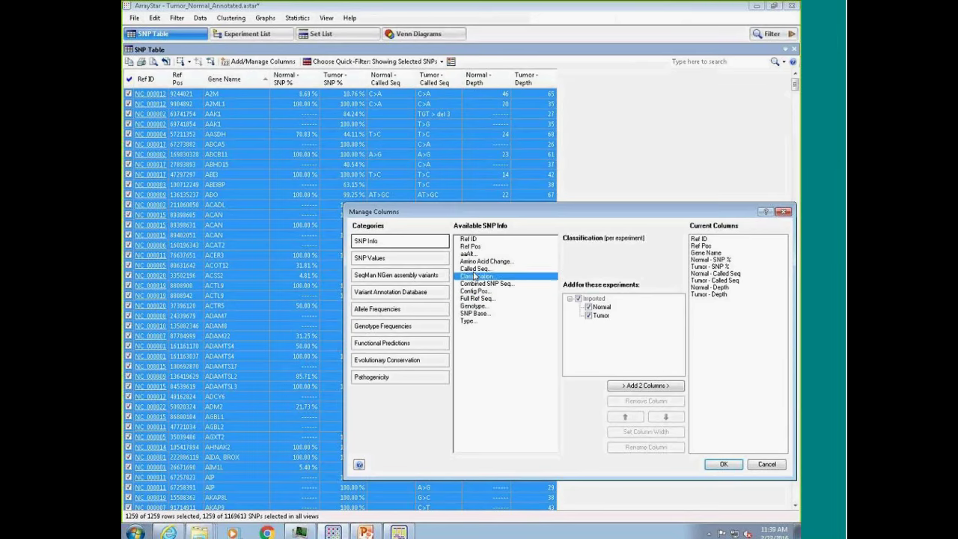
{"action": "left_click", "coordinate": [473, 271]}
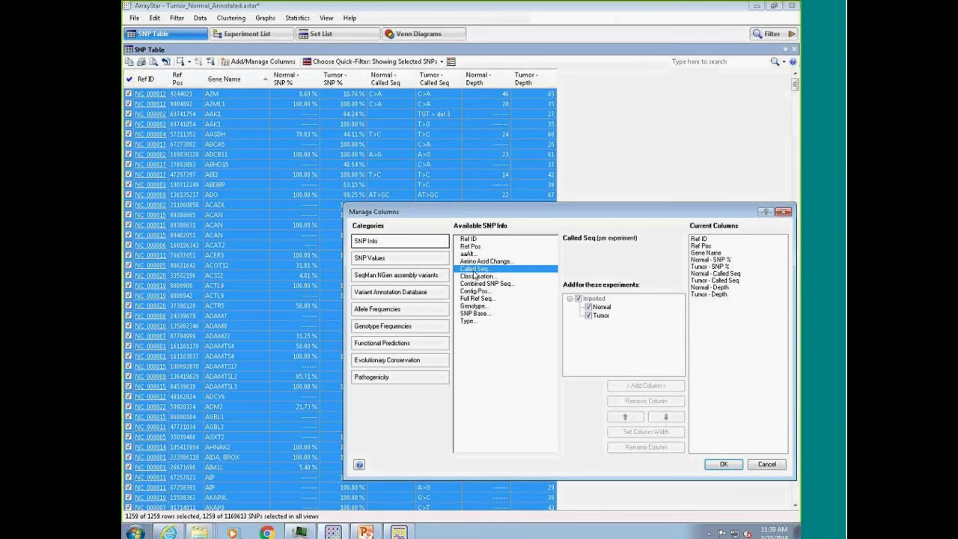
{"action": "left_click", "coordinate": [393, 257]}
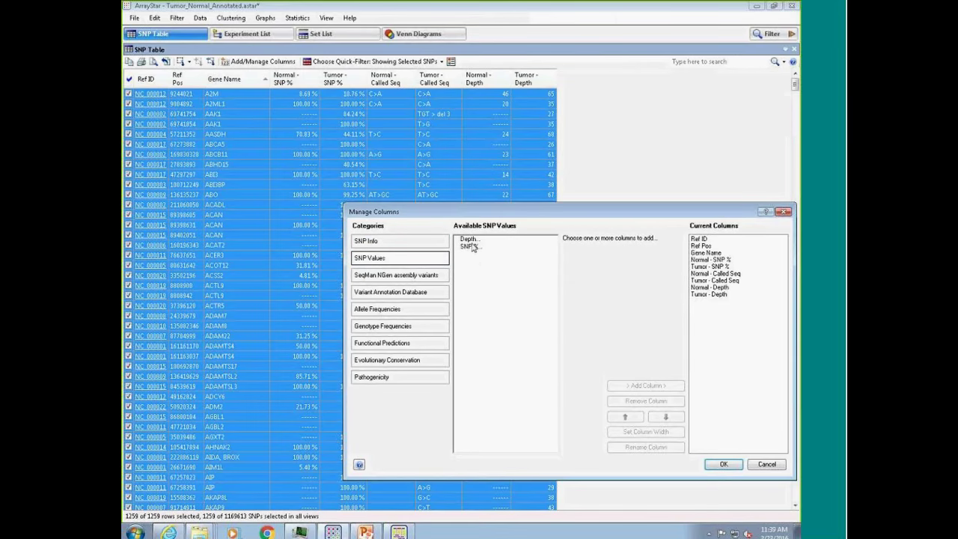
{"action": "left_click", "coordinate": [392, 241]}
{"action": "left_click", "coordinate": [482, 270]}
{"action": "left_click", "coordinate": [481, 276]}
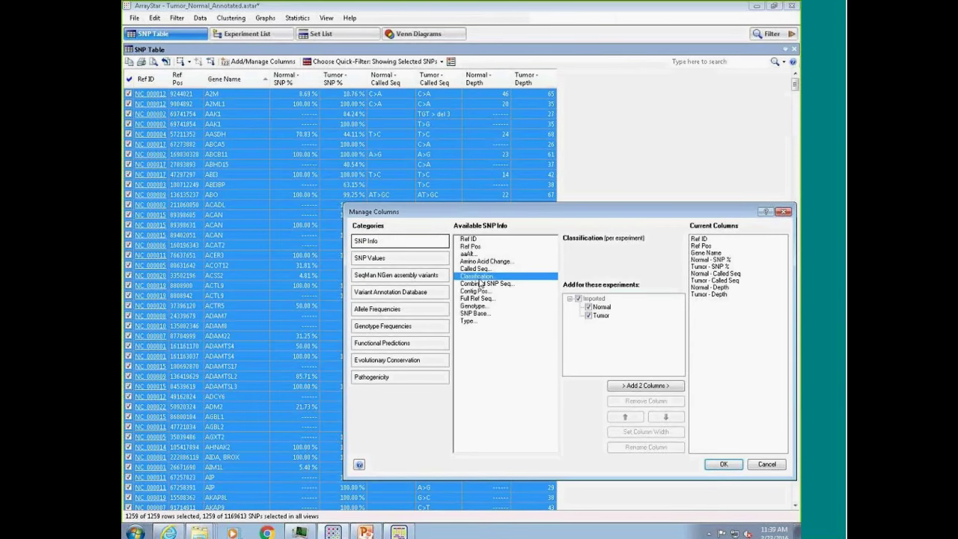
{"action": "left_click", "coordinate": [481, 284]}
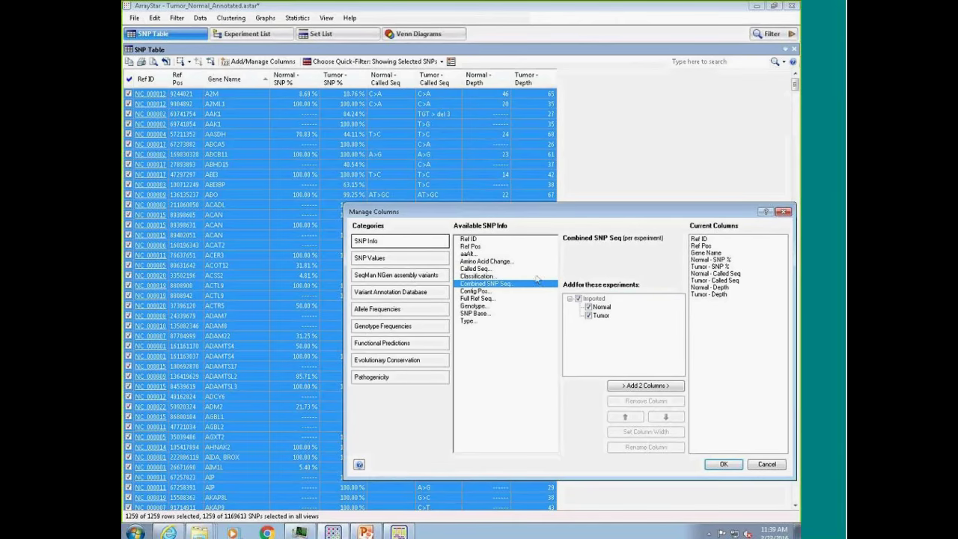
Step: Examine the columns offered under SeqMan NGen assembly variants and Variant Annotation Database, including GERP Score, COSMIC ID and Interpro_domain
{"action": "left_click", "coordinate": [389, 277]}
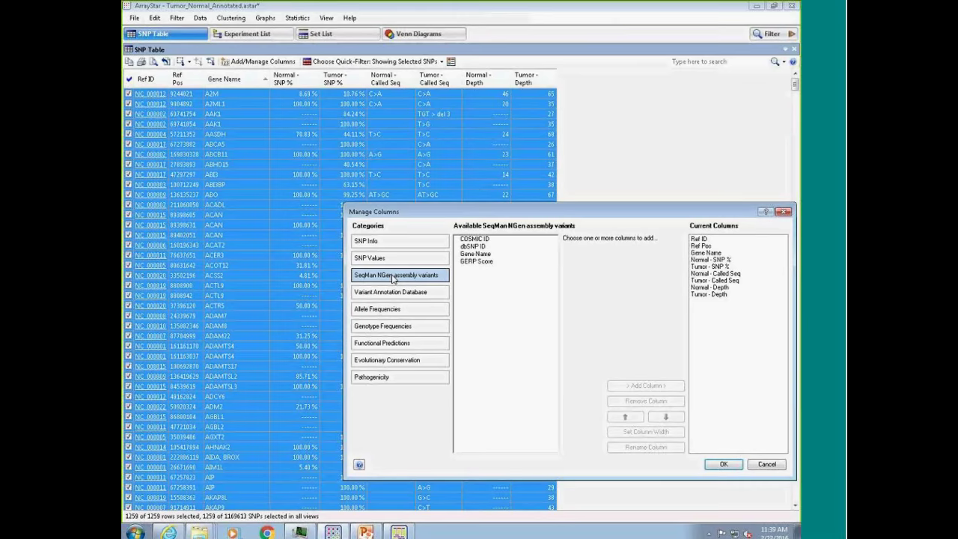
{"action": "left_click", "coordinate": [482, 262]}
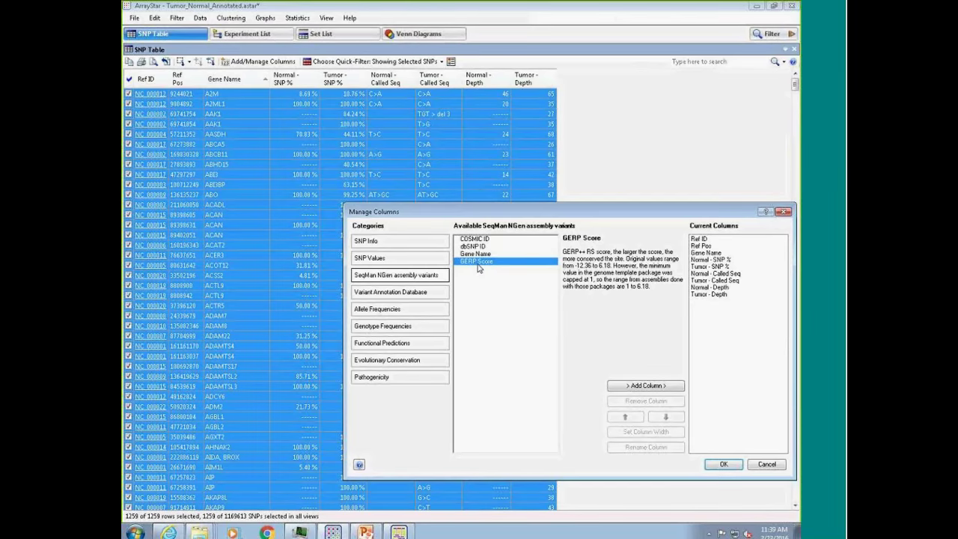
{"action": "left_click", "coordinate": [477, 253]}
{"action": "left_click", "coordinate": [473, 247]}
{"action": "left_click", "coordinate": [470, 238]}
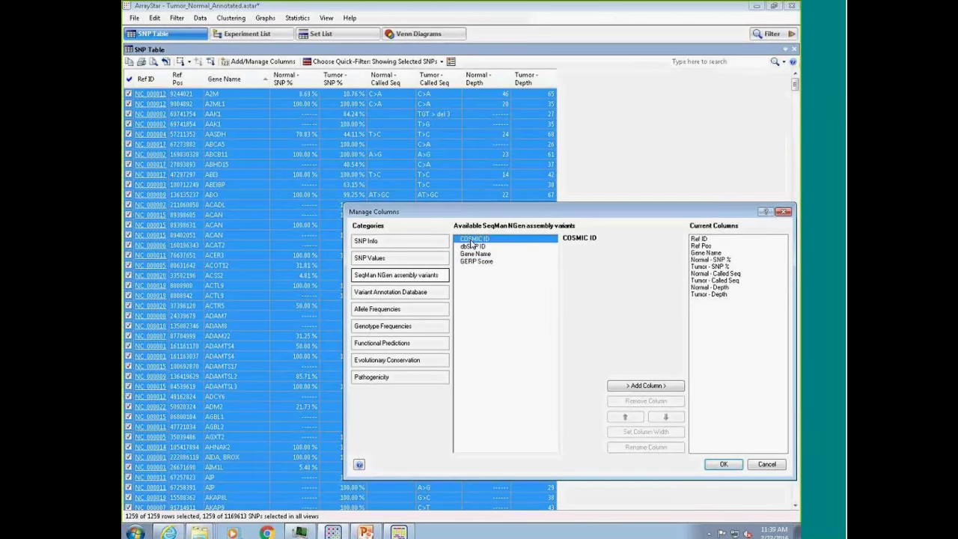
{"action": "left_click", "coordinate": [410, 295]}
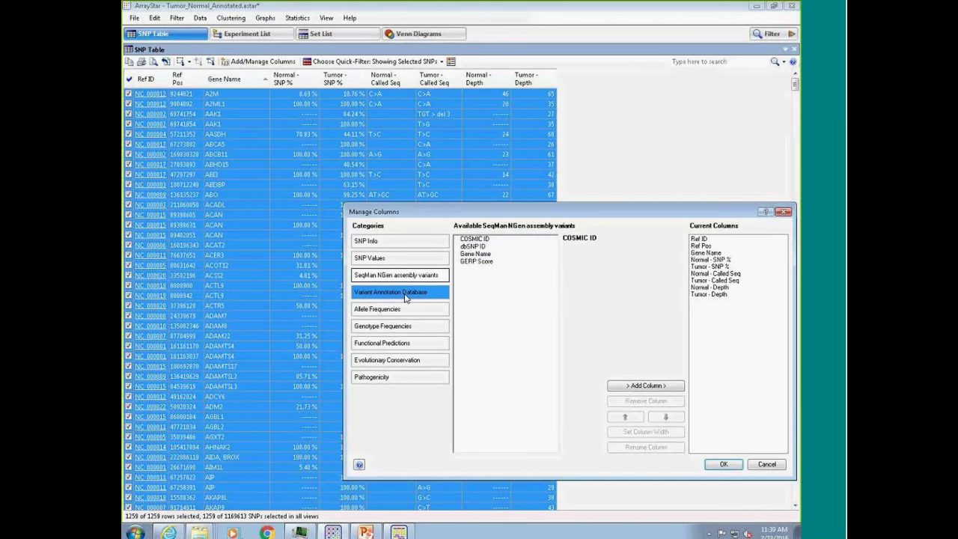
{"action": "left_click", "coordinate": [472, 268]}
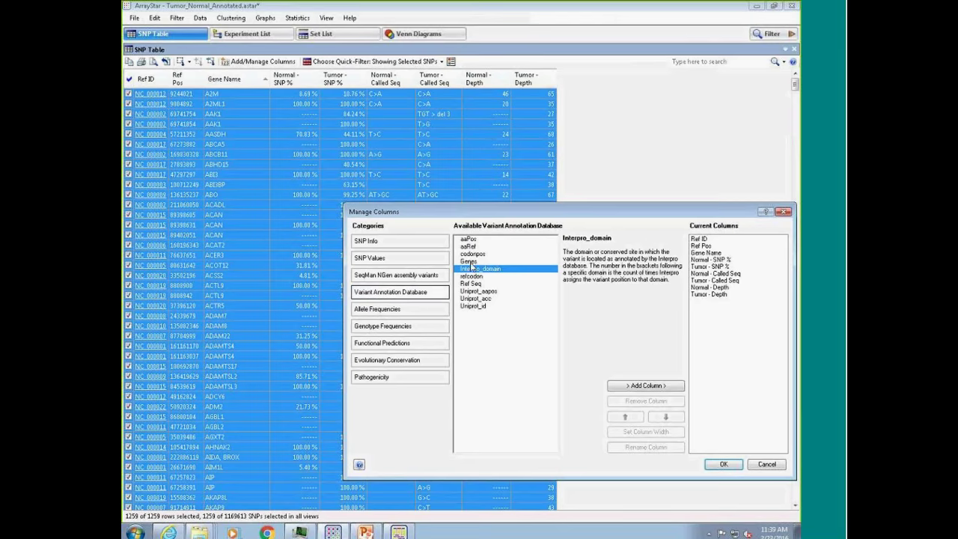
Step: Examine the allele frequency columns, expanding the 1000Gp3_AFR_MAF populations and reading the 1000Gp3_MSL_MAF description, and view the genotype frequency columns
{"action": "left_click", "coordinate": [375, 313]}
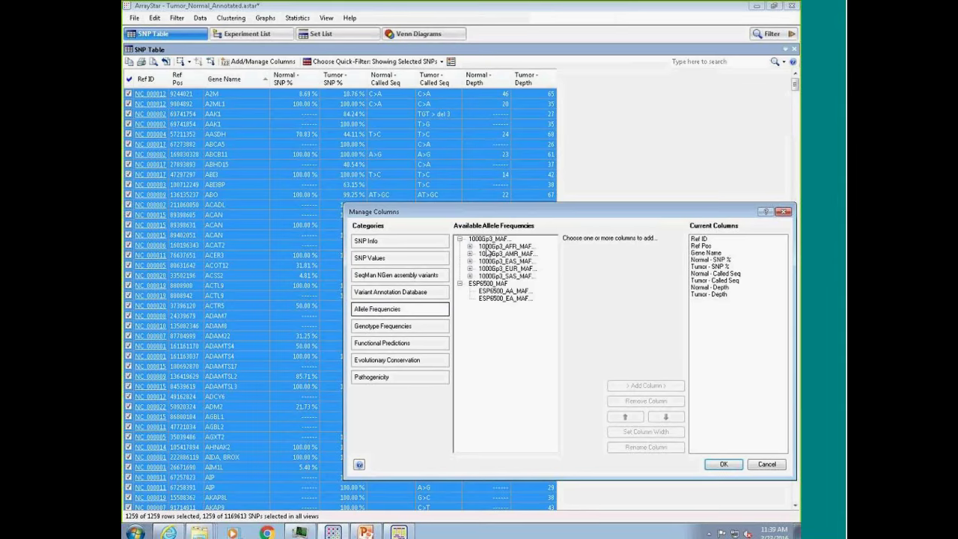
{"action": "left_click", "coordinate": [460, 284]}
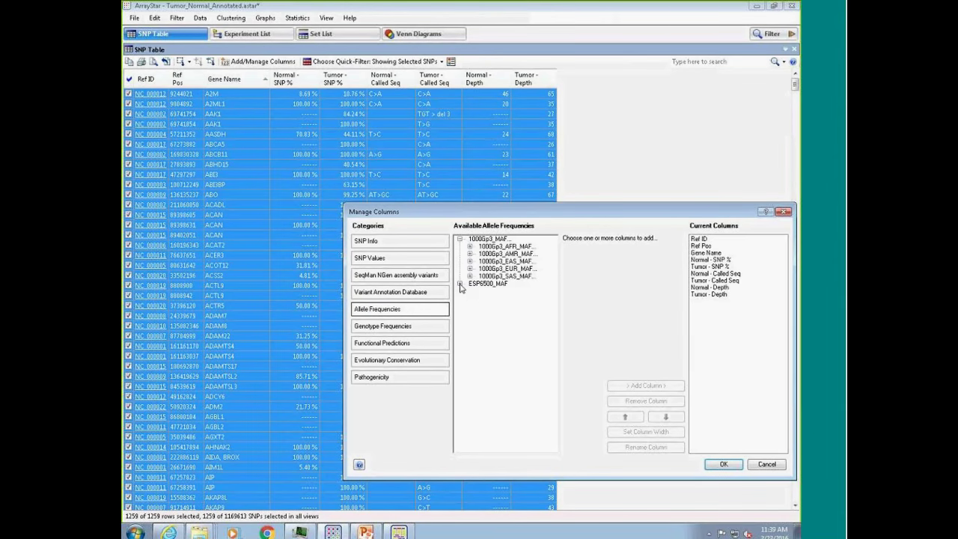
{"action": "left_click", "coordinate": [460, 284]}
{"action": "left_click", "coordinate": [470, 246]}
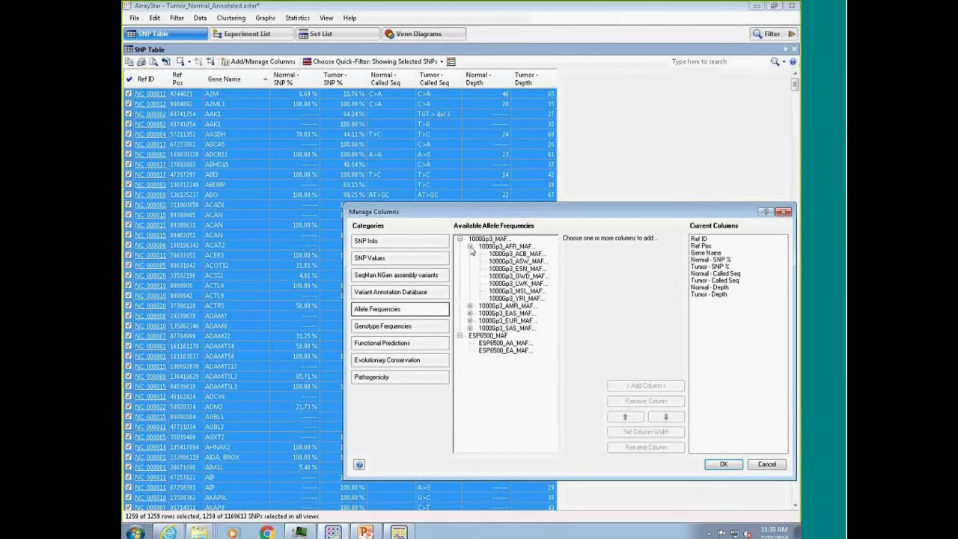
{"action": "left_click", "coordinate": [522, 291]}
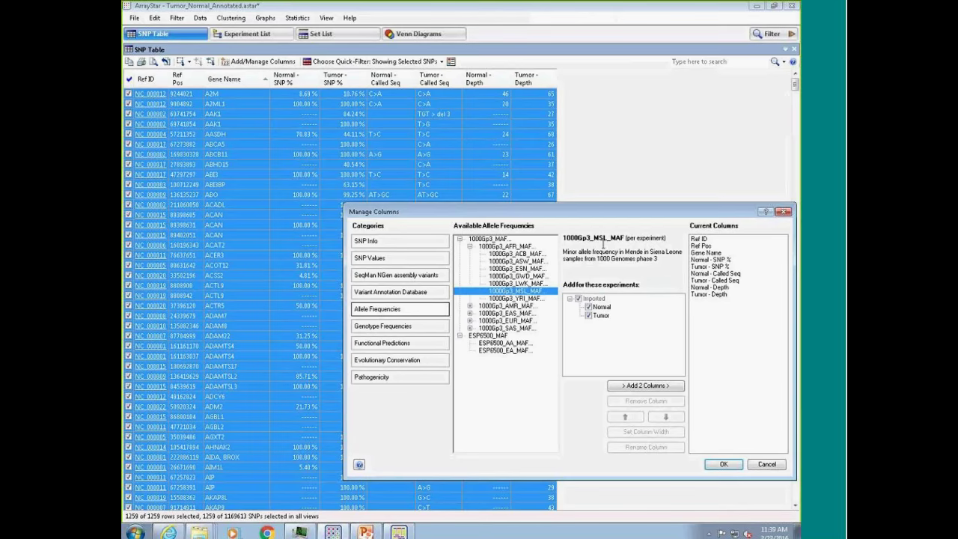
{"action": "left_click", "coordinate": [389, 326]}
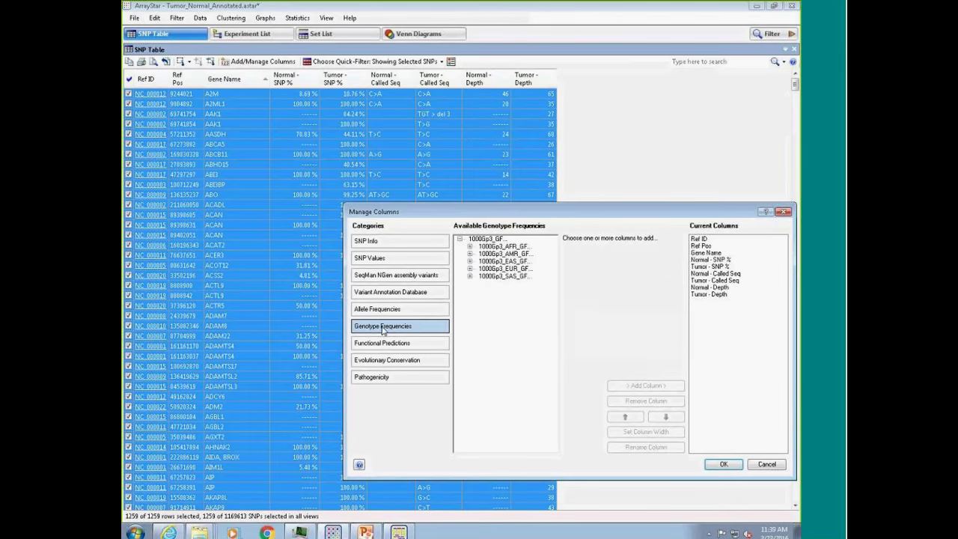
Step: Examine the Functional Predictions, Evolutionary Conservation and Pathogenicity columns, and close column management without adding any
{"action": "left_click", "coordinate": [390, 346]}
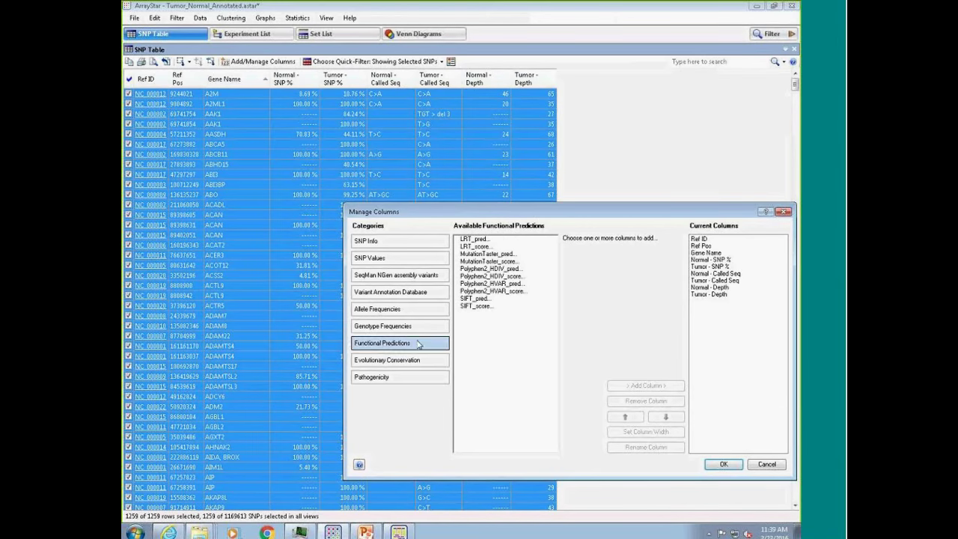
{"action": "left_click", "coordinate": [403, 363]}
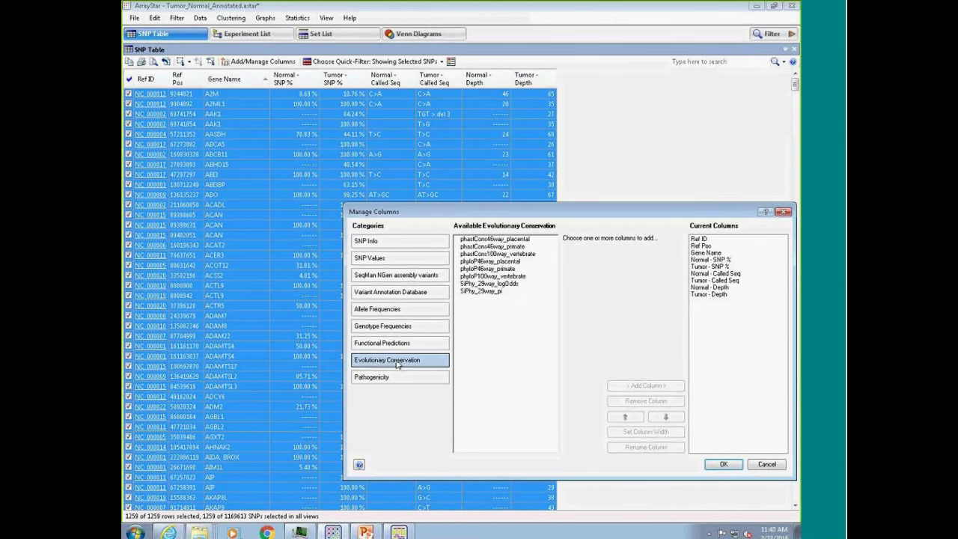
{"action": "left_click", "coordinate": [515, 246]}
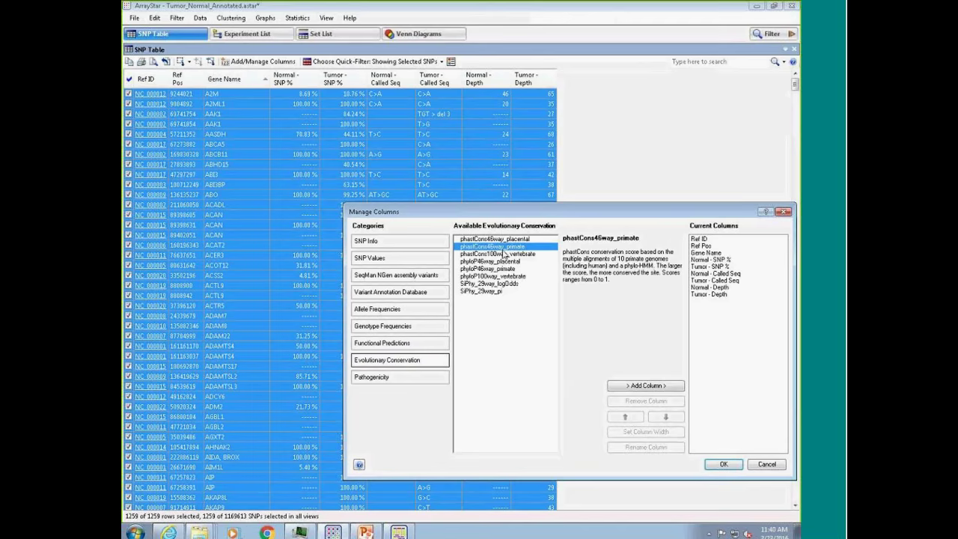
{"action": "left_click", "coordinate": [500, 269]}
{"action": "left_click", "coordinate": [491, 283]}
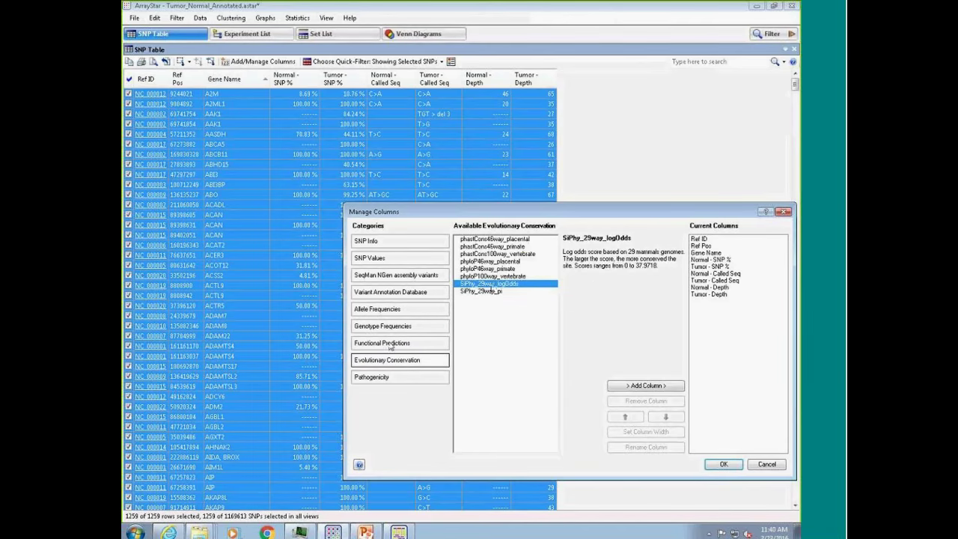
{"action": "left_click", "coordinate": [419, 377]}
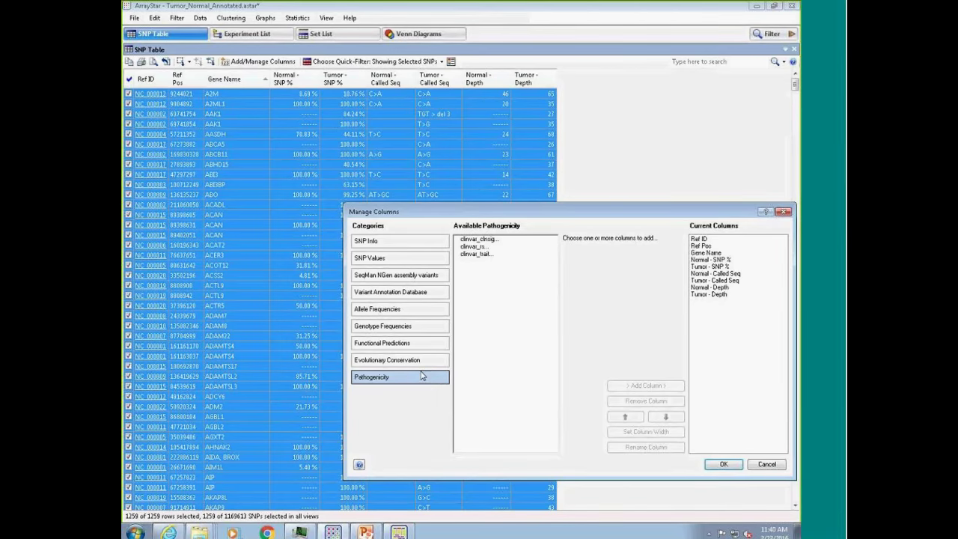
{"action": "left_click", "coordinate": [395, 245]}
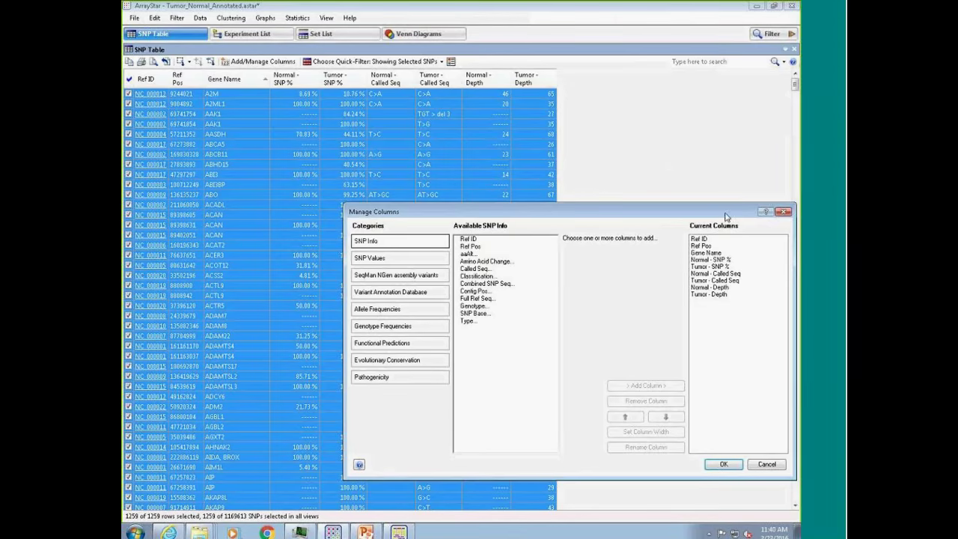
{"action": "left_click_drag", "start_coordinate": [720, 214], "coordinate": [665, 198]}
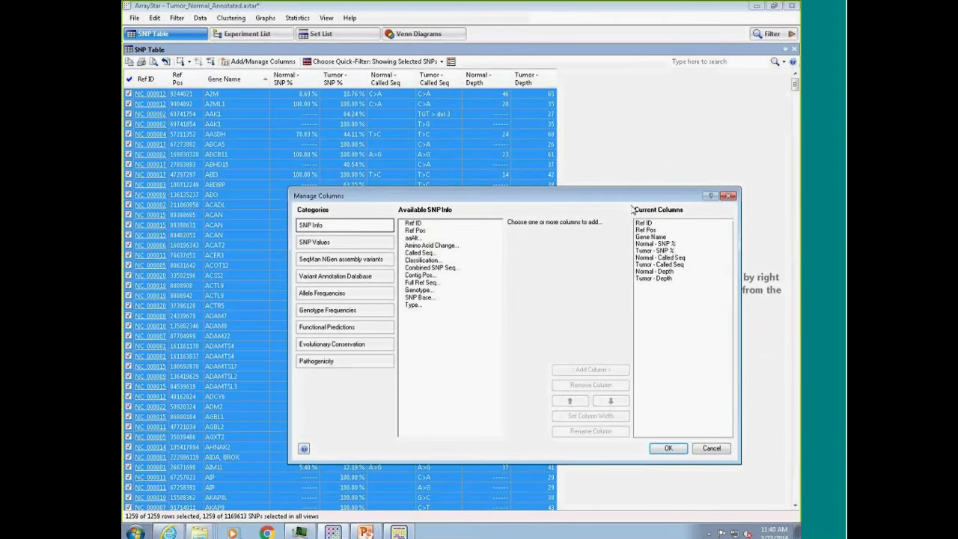
{"action": "left_click", "coordinate": [726, 197]}
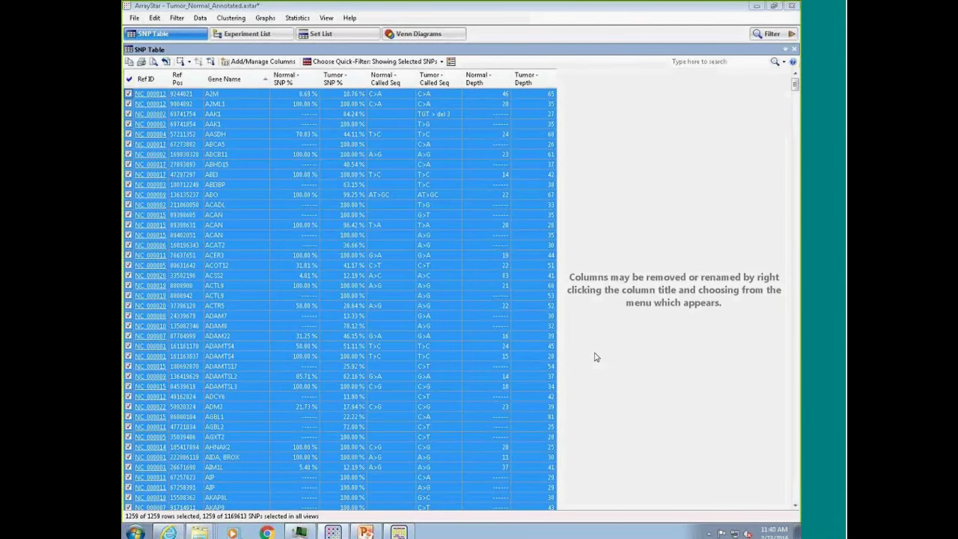
Step: Sort the SNP table by Normal - Depth in ascending order and look through the sorted SNPs
{"action": "scroll", "coordinate": [798, 111], "scroll_direction": "down", "scroll_amount": 10}
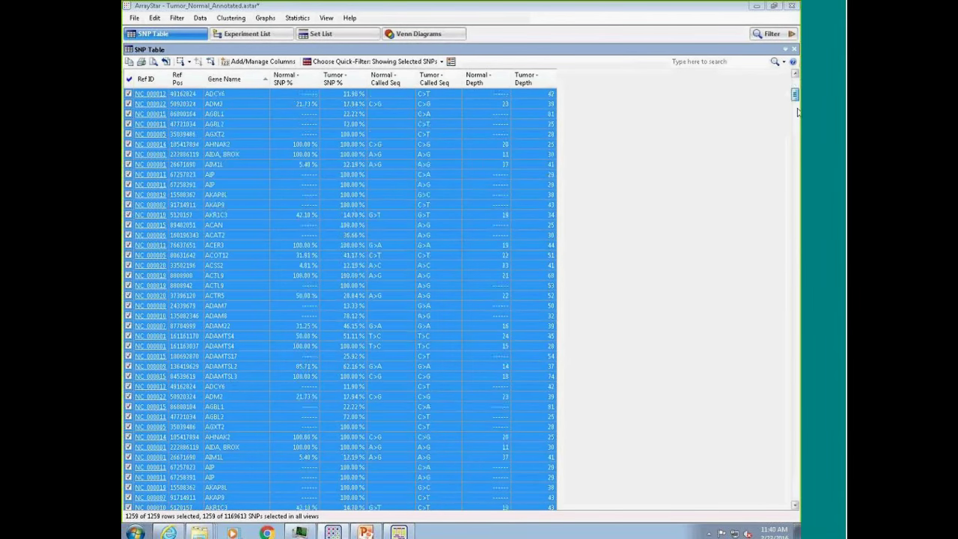
{"action": "left_click_drag", "start_coordinate": [795, 94], "coordinate": [794, 176]}
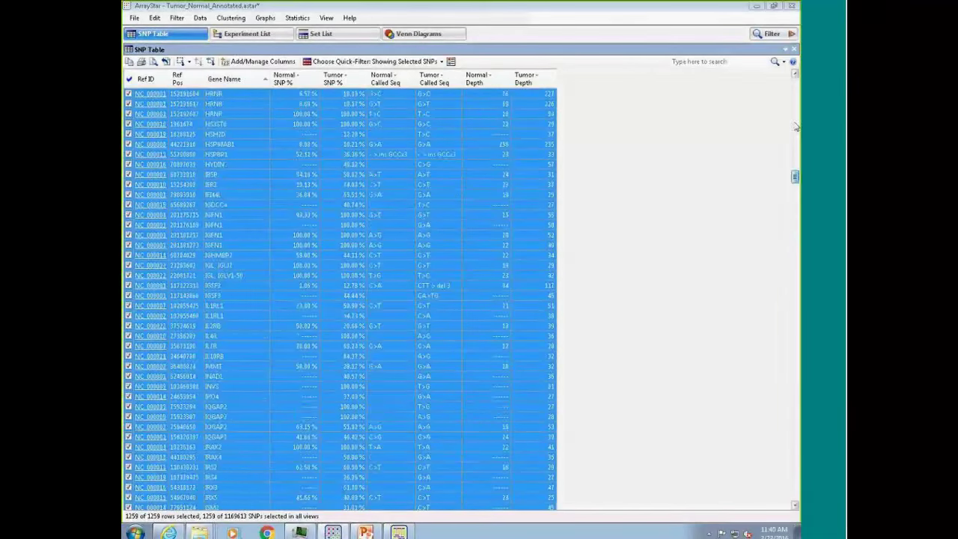
{"action": "left_click_drag", "start_coordinate": [797, 127], "coordinate": [795, 86]}
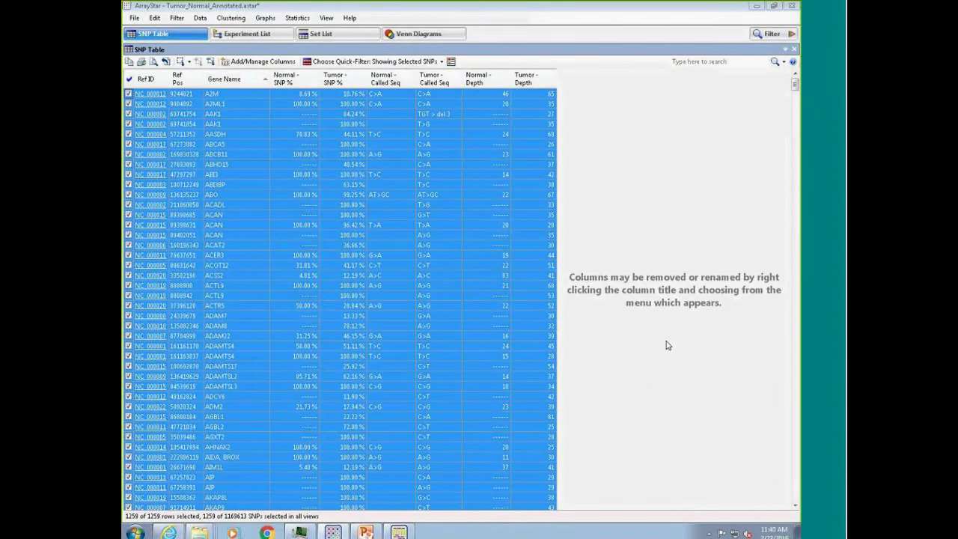
{"action": "mouse_move", "coordinate": [494, 82]}
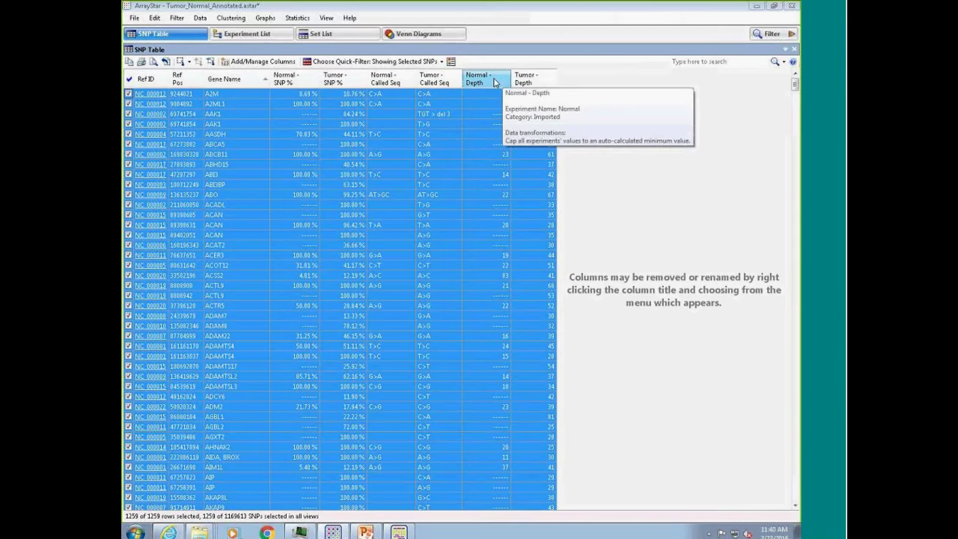
{"action": "left_click", "coordinate": [494, 82]}
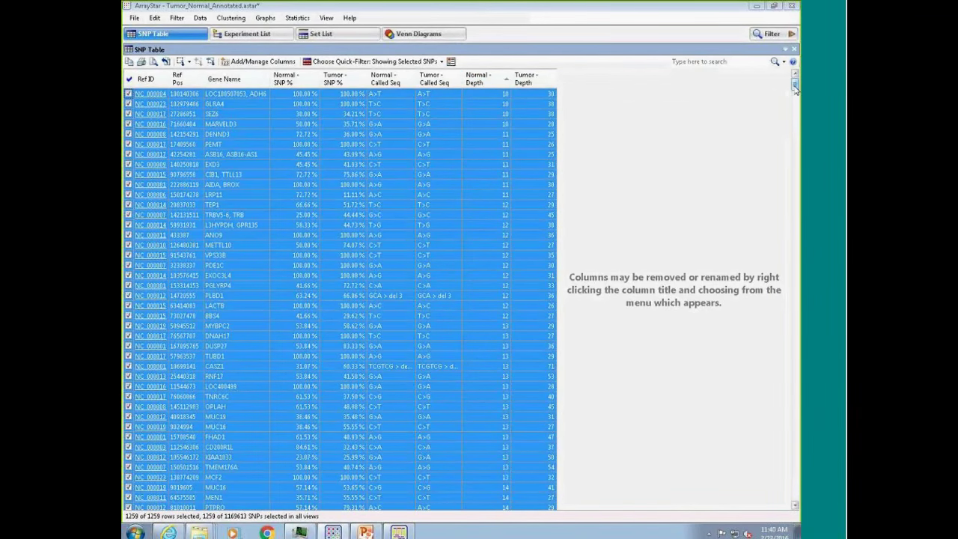
{"action": "left_click_drag", "start_coordinate": [794, 84], "coordinate": [795, 292]}
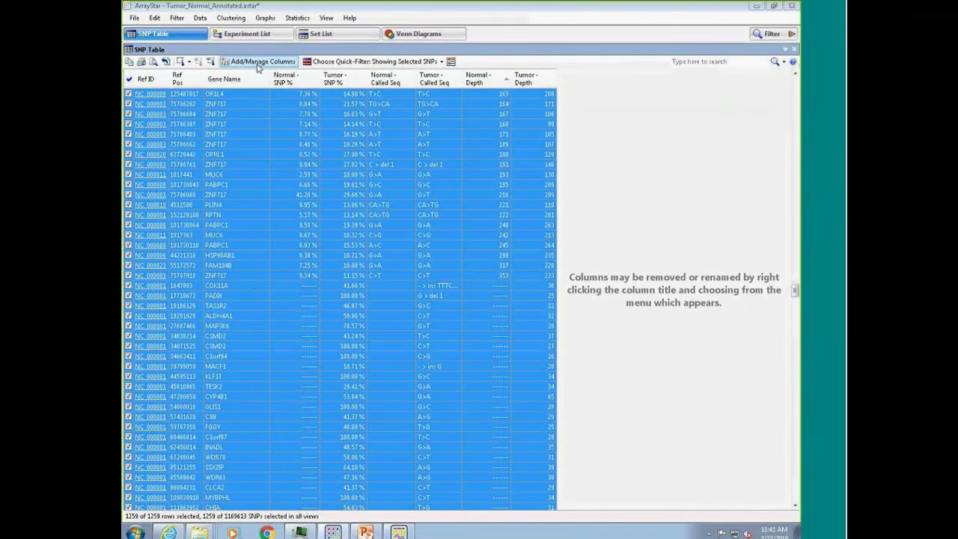
Step: Add the MutationTaster_pred, LRT_pred, Polyphen2_HDIV_score and SIFT_pred columns for both Normal and Tumor to the SNP table
{"action": "left_click", "coordinate": [258, 64]}
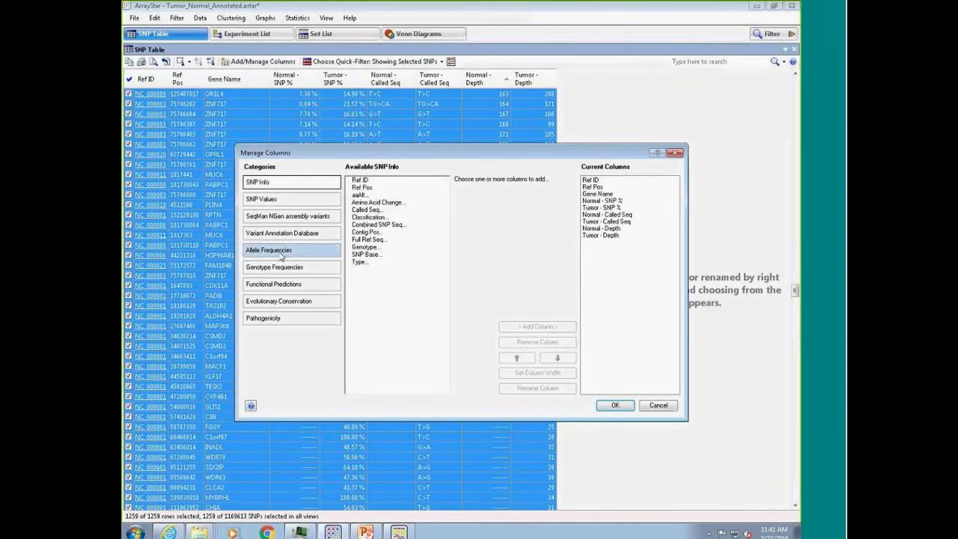
{"action": "left_click", "coordinate": [278, 301]}
{"action": "left_click", "coordinate": [273, 285]}
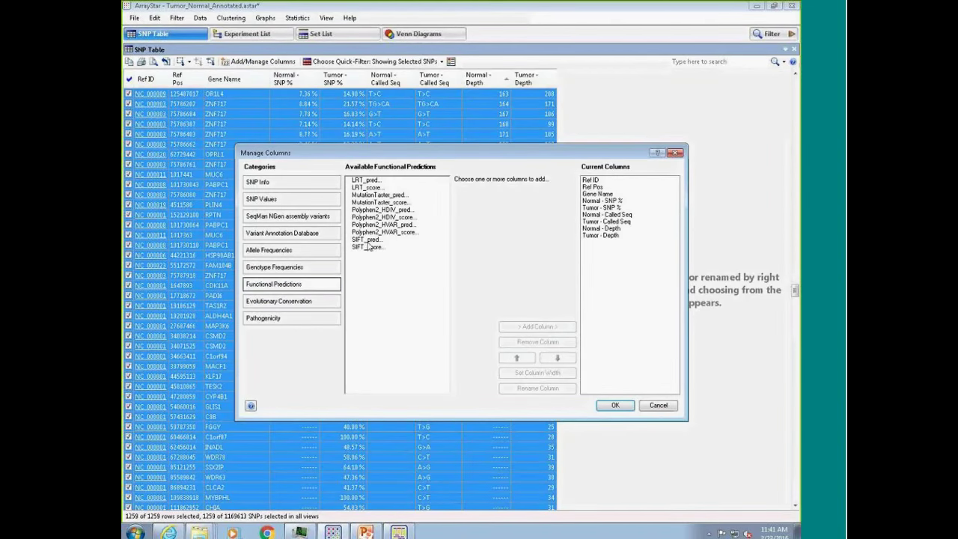
{"action": "left_click", "coordinate": [385, 195]}
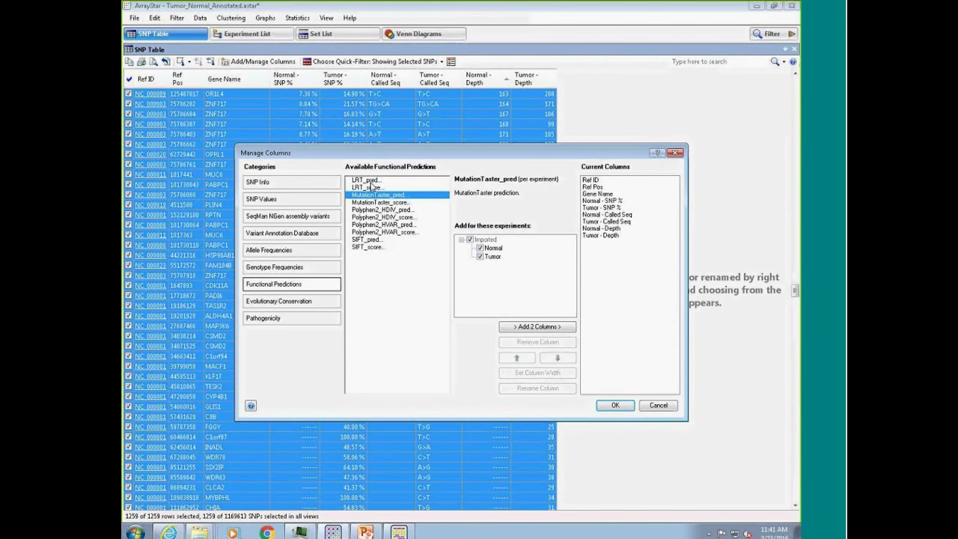
{"action": "left_click", "coordinate": [370, 181], "text": "ctrl"}
{"action": "left_click", "coordinate": [375, 217], "text": "ctrl"}
{"action": "left_click", "coordinate": [370, 239], "text": "ctrl"}
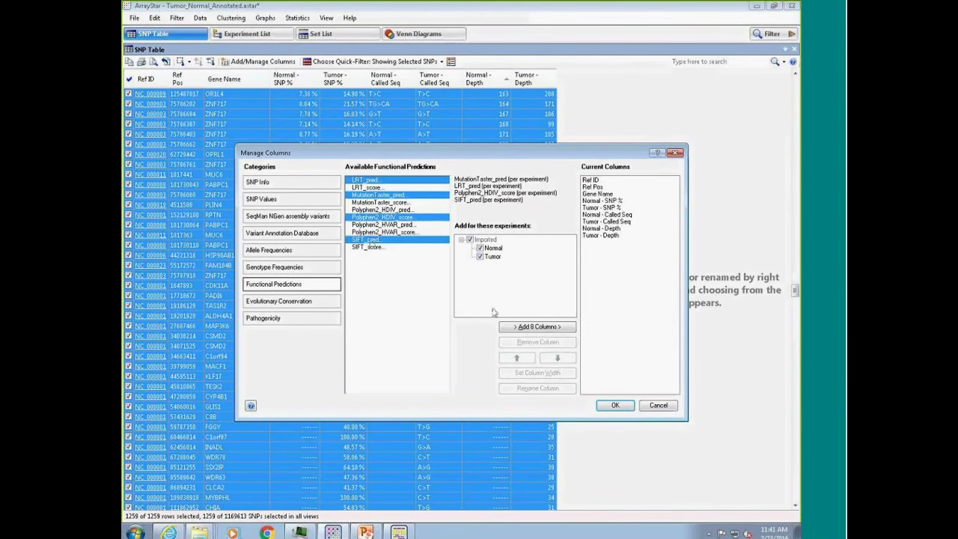
{"action": "left_click", "coordinate": [528, 327]}
{"action": "left_click", "coordinate": [608, 404]}
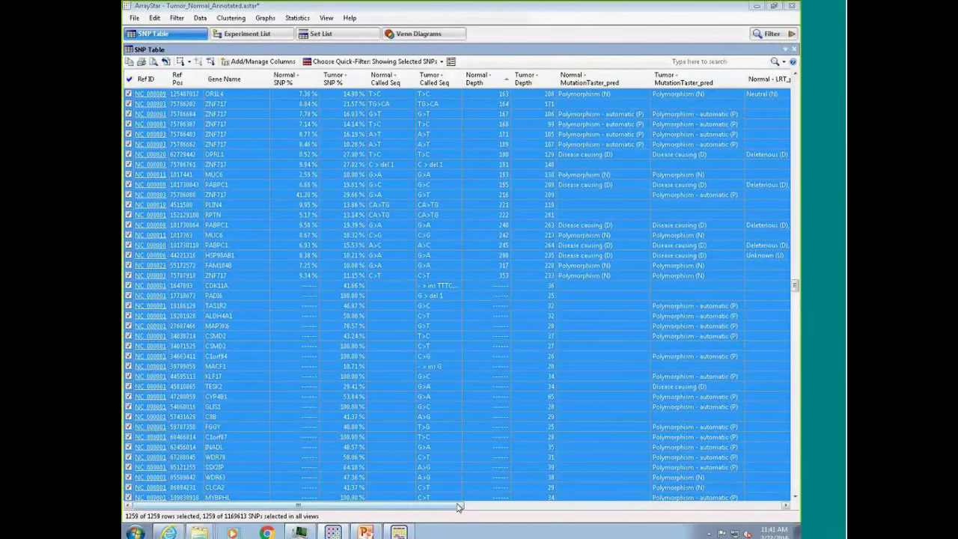
Step: Review the added prediction columns and sort the SNP table by Tumor - MutationTaster_pred in ascending order
{"action": "left_click_drag", "start_coordinate": [456, 509], "coordinate": [599, 522]}
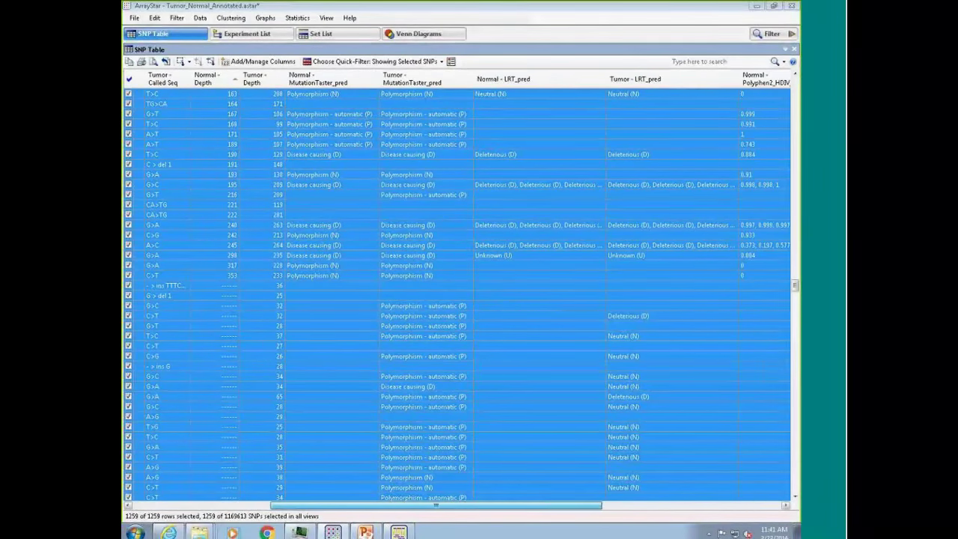
{"action": "mouse_move", "coordinate": [647, 309]}
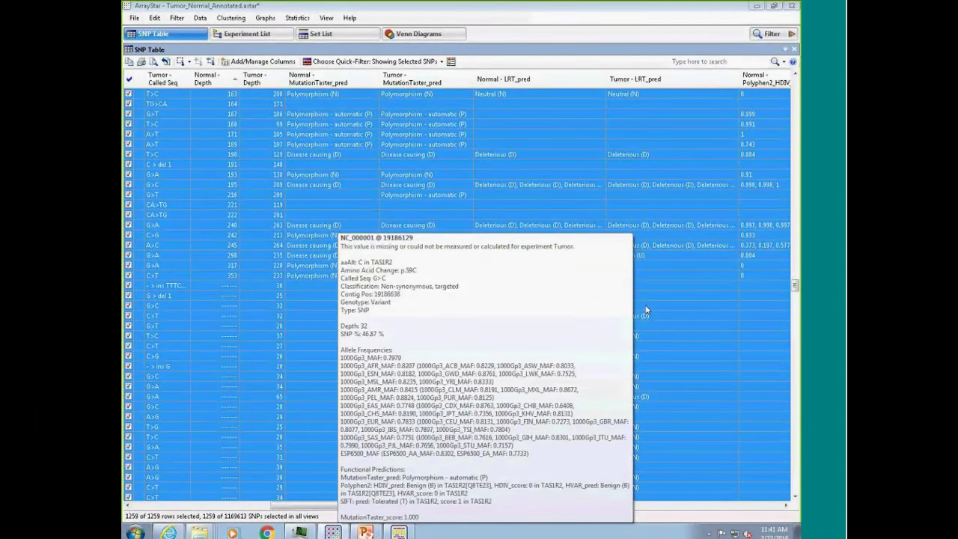
{"action": "mouse_move", "coordinate": [563, 80]}
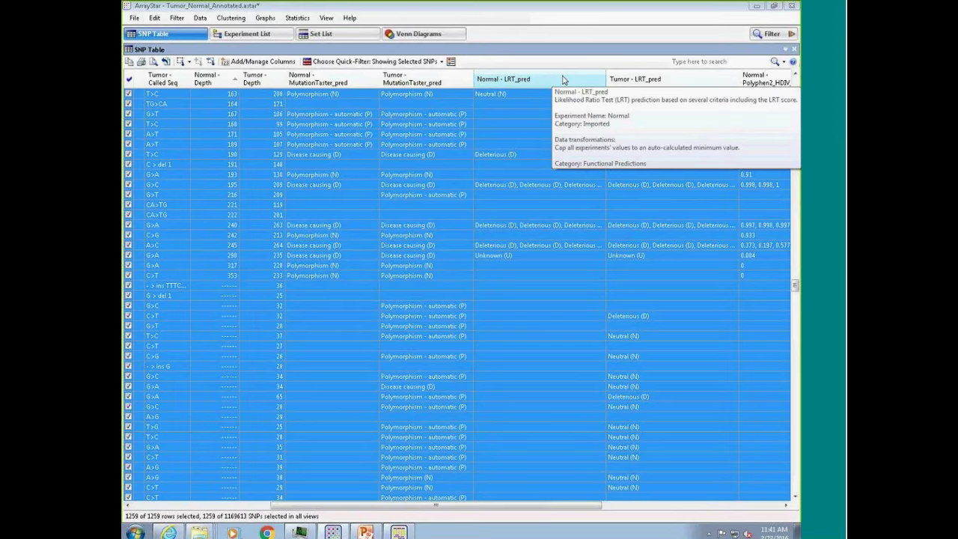
{"action": "mouse_move", "coordinate": [451, 80]}
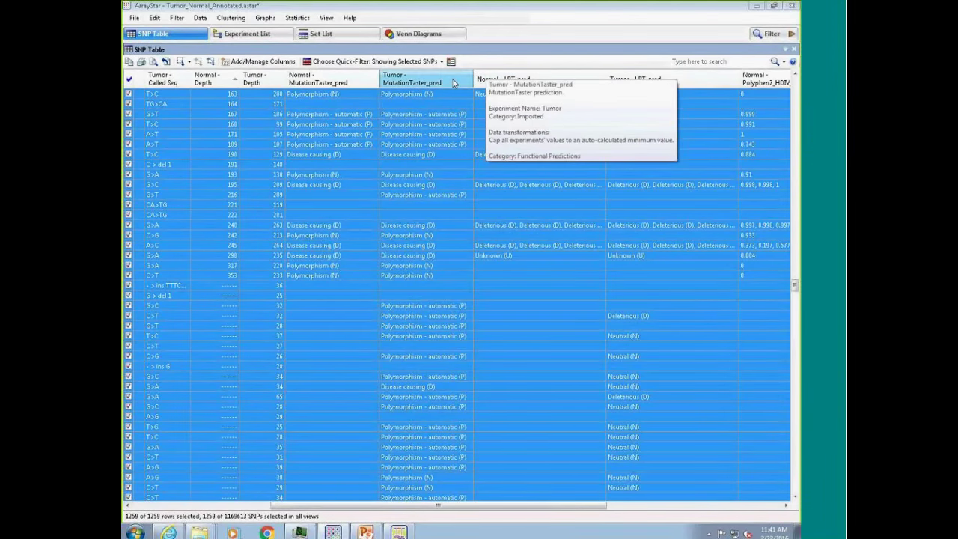
{"action": "left_click", "coordinate": [452, 83]}
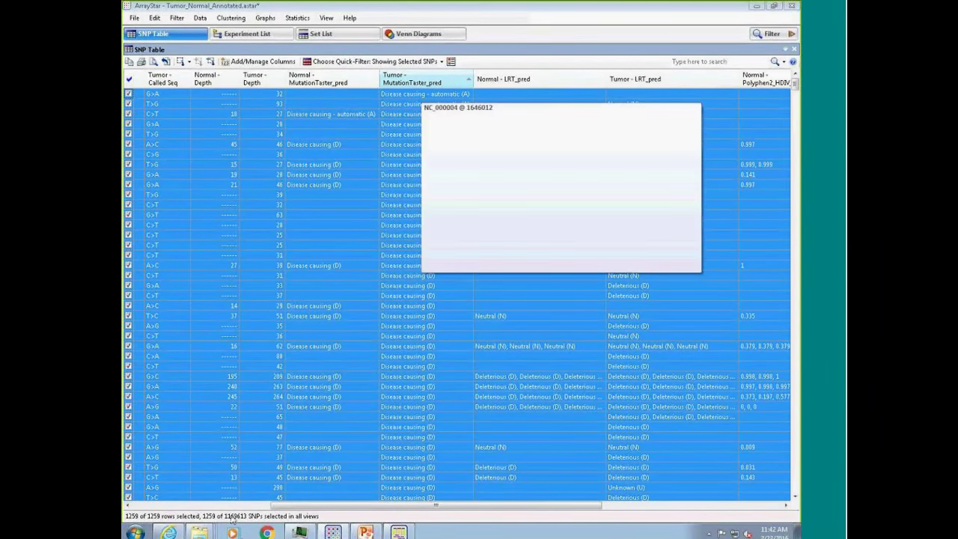
{"action": "left_click_drag", "start_coordinate": [271, 507], "coordinate": [131, 508]}
Step: Reorder the SNP table columns so Tumor - MutationTaster_pred comes directly after Tumor - SNP %
{"action": "left_click", "coordinate": [264, 62]}
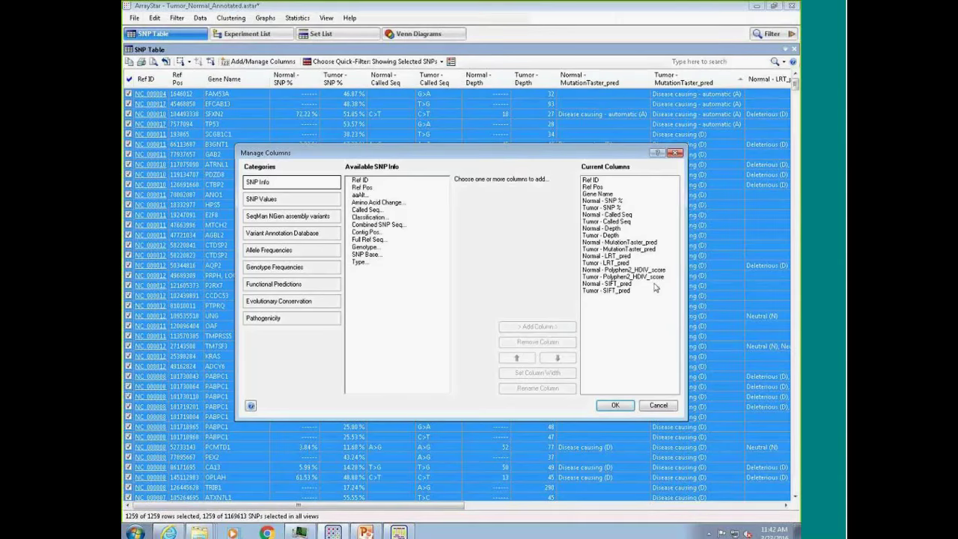
{"action": "left_click", "coordinate": [616, 249]}
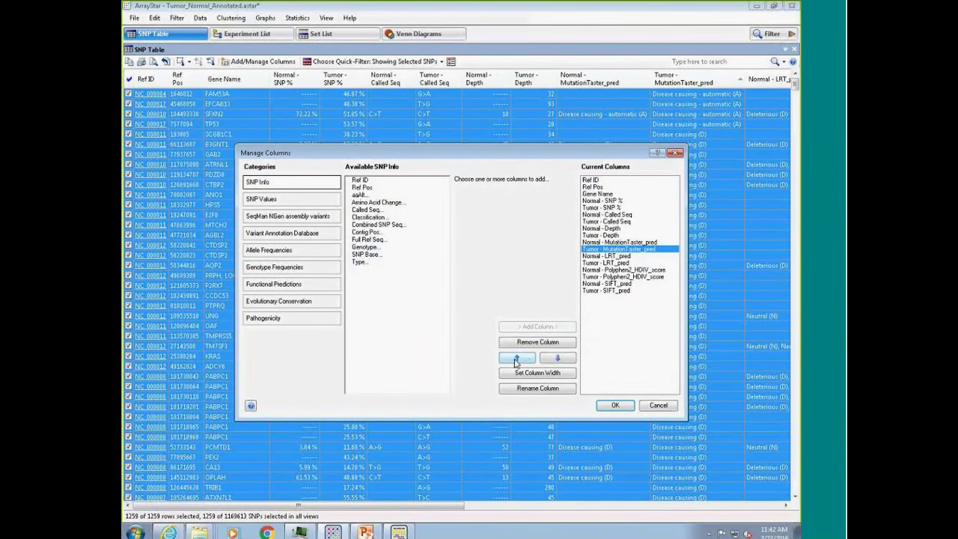
{"action": "left_click", "coordinate": [516, 360]}
{"action": "left_click", "coordinate": [517, 360]}
{"action": "left_click", "coordinate": [516, 360]}
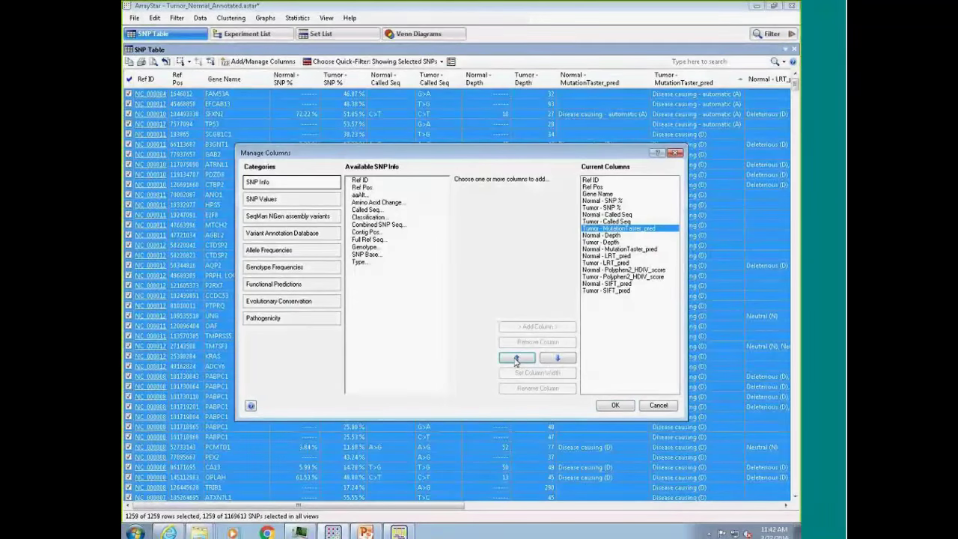
{"action": "left_click", "coordinate": [517, 359]}
{"action": "left_click", "coordinate": [517, 359]}
{"action": "left_click", "coordinate": [606, 404]}
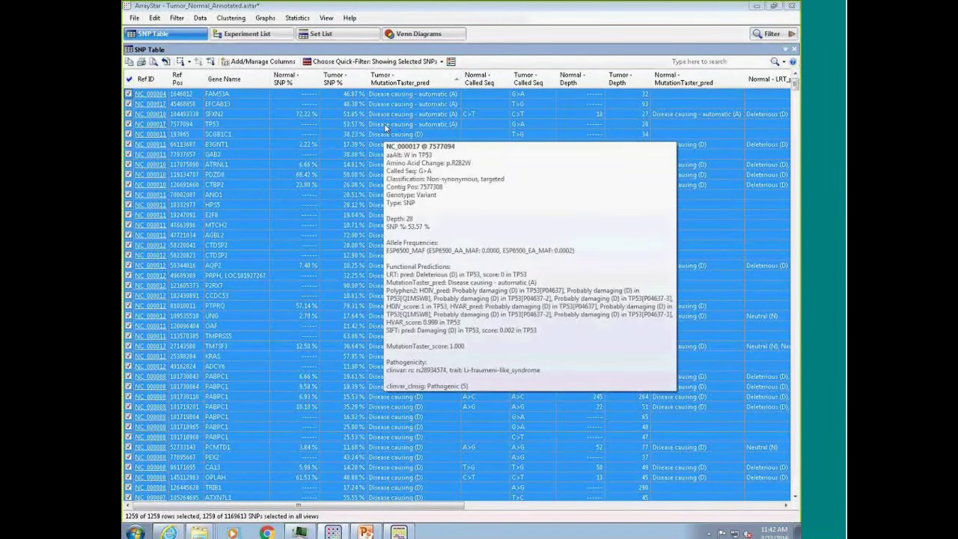
Step: Select the TP53 SNP row, check its annotation details, and send it to SeqMan Pro using the Tumor experiment
{"action": "left_click", "coordinate": [386, 126]}
{"action": "mouse_move", "coordinate": [383, 101]}
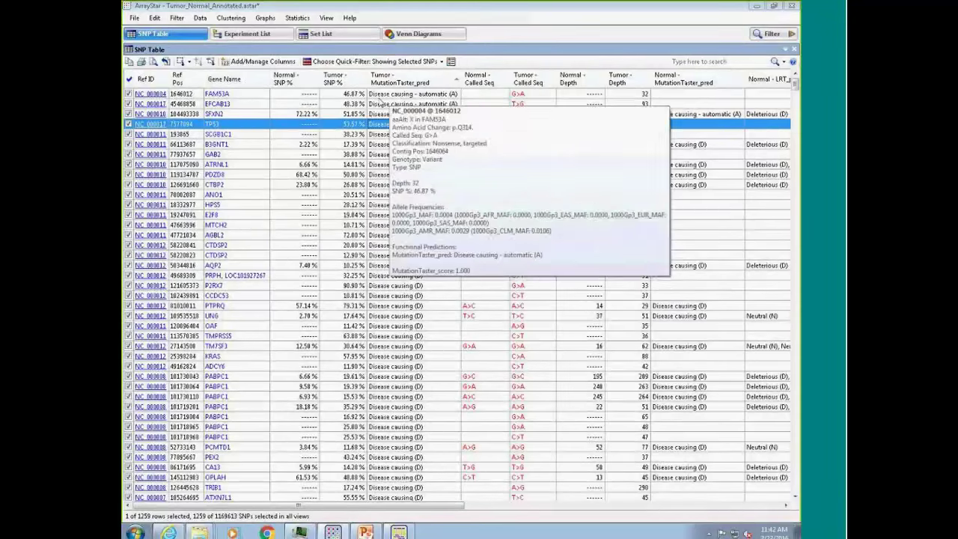
{"action": "mouse_move", "coordinate": [209, 132]}
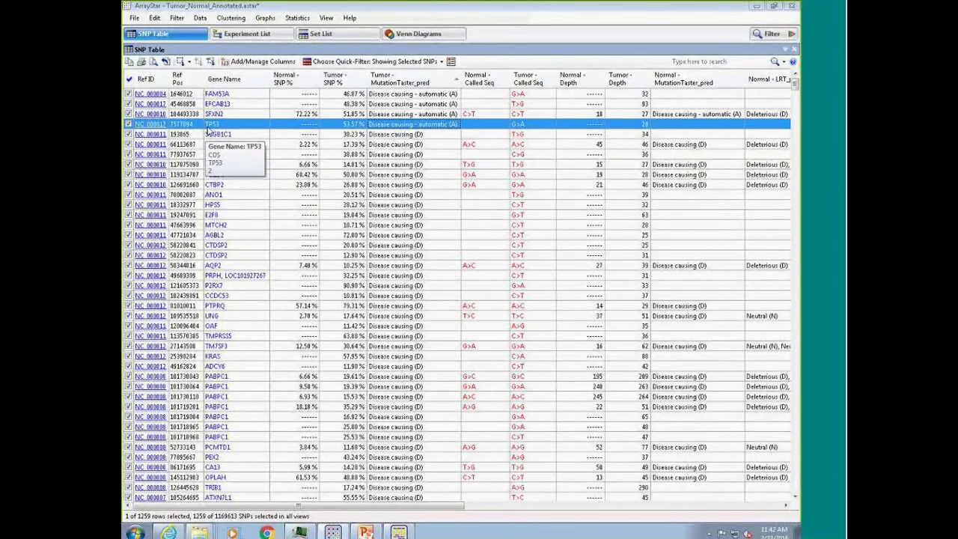
{"action": "mouse_move", "coordinate": [352, 127]}
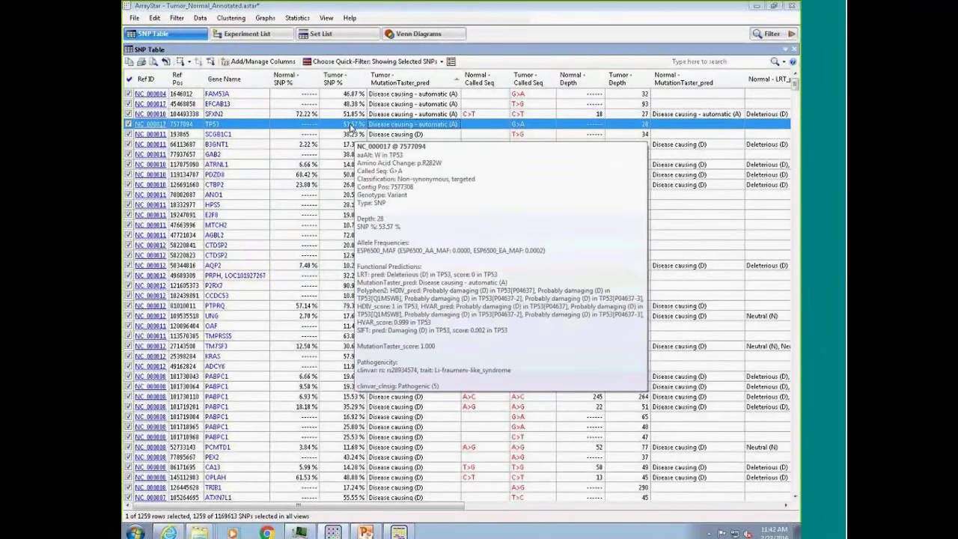
{"action": "mouse_move", "coordinate": [313, 132]}
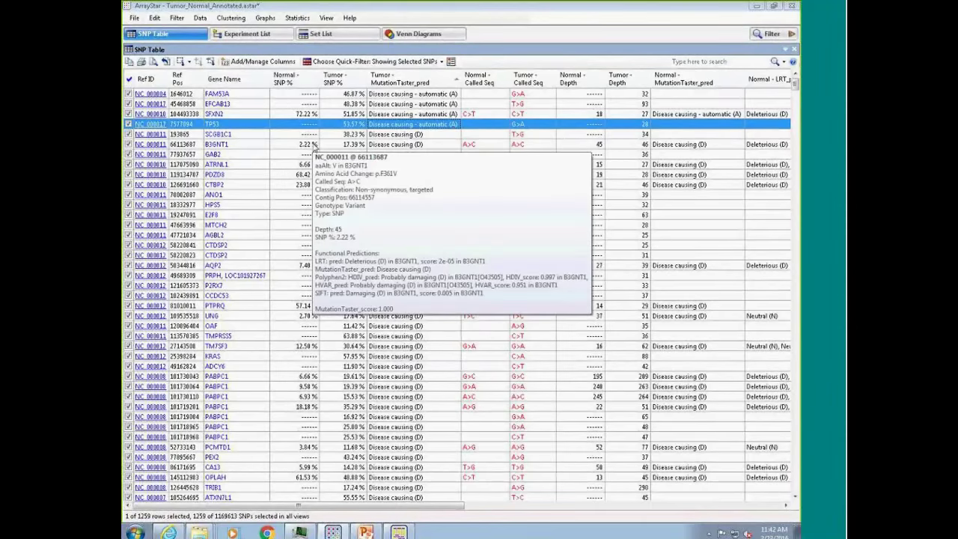
{"action": "mouse_move", "coordinate": [346, 152]}
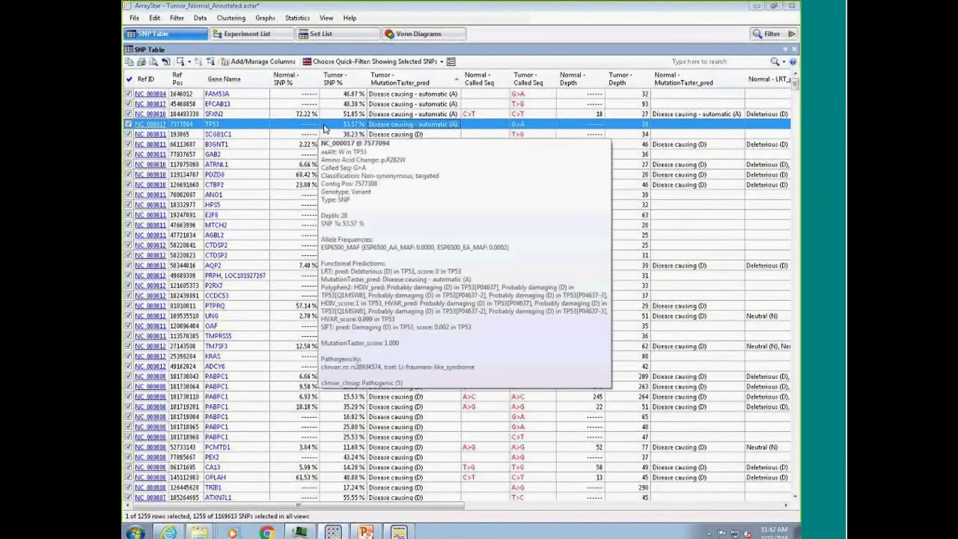
{"action": "right_click", "coordinate": [324, 129]}
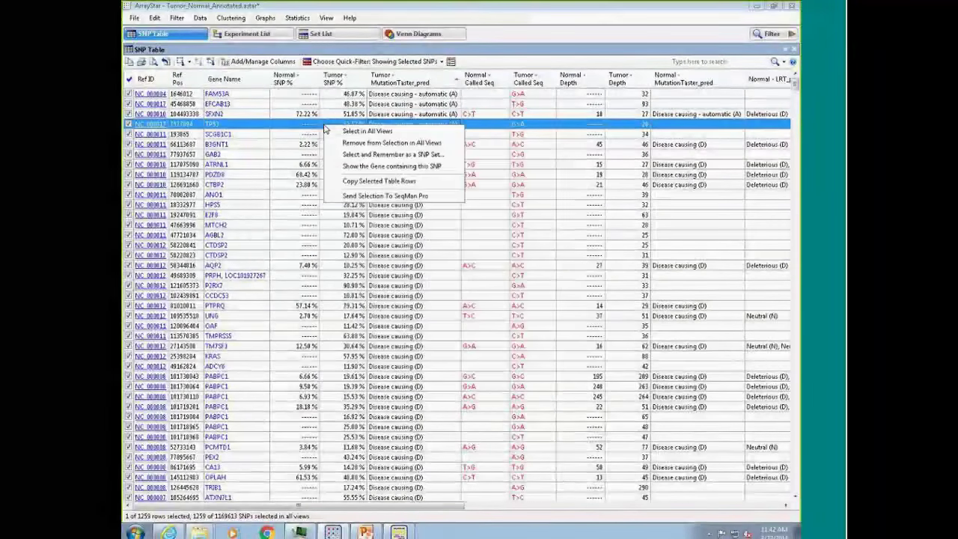
{"action": "left_click", "coordinate": [337, 195]}
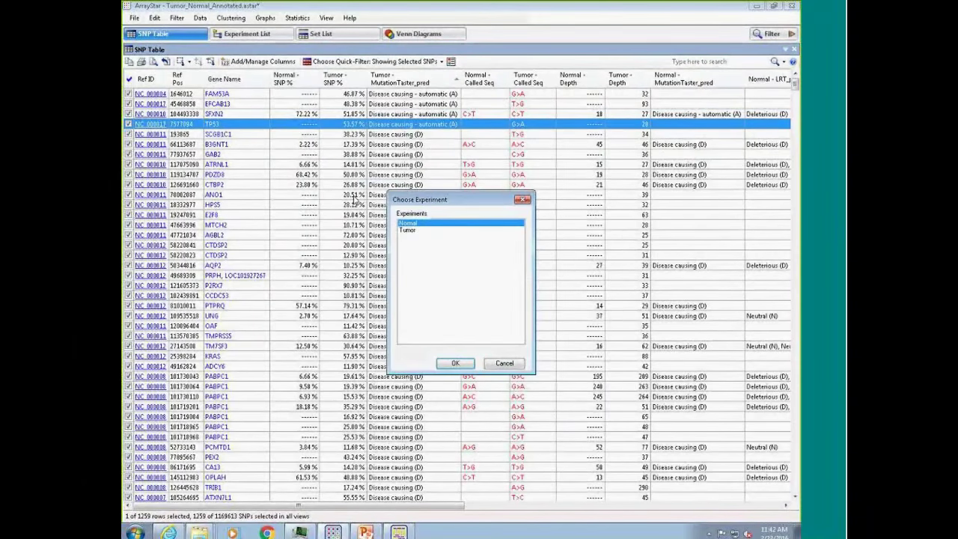
{"action": "left_click", "coordinate": [418, 231]}
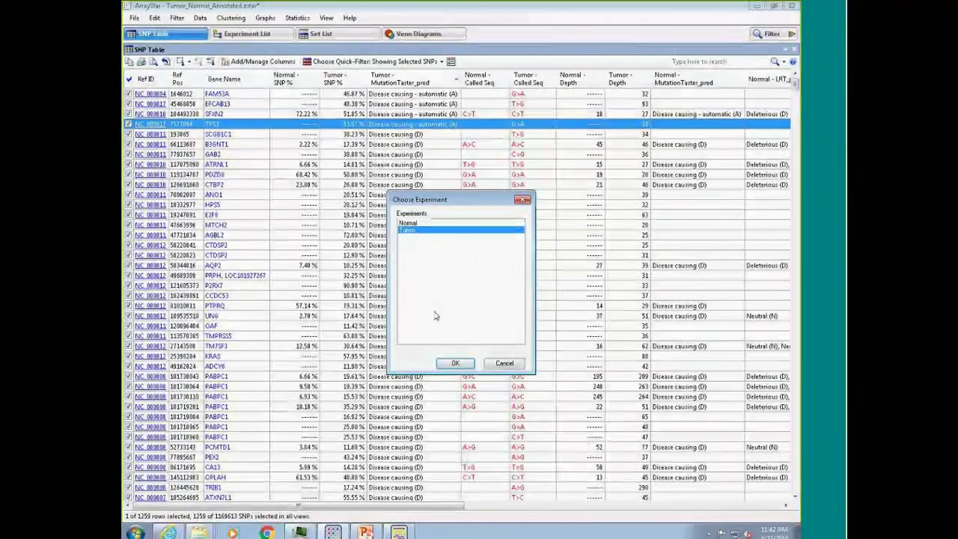
{"action": "left_click", "coordinate": [455, 363]}
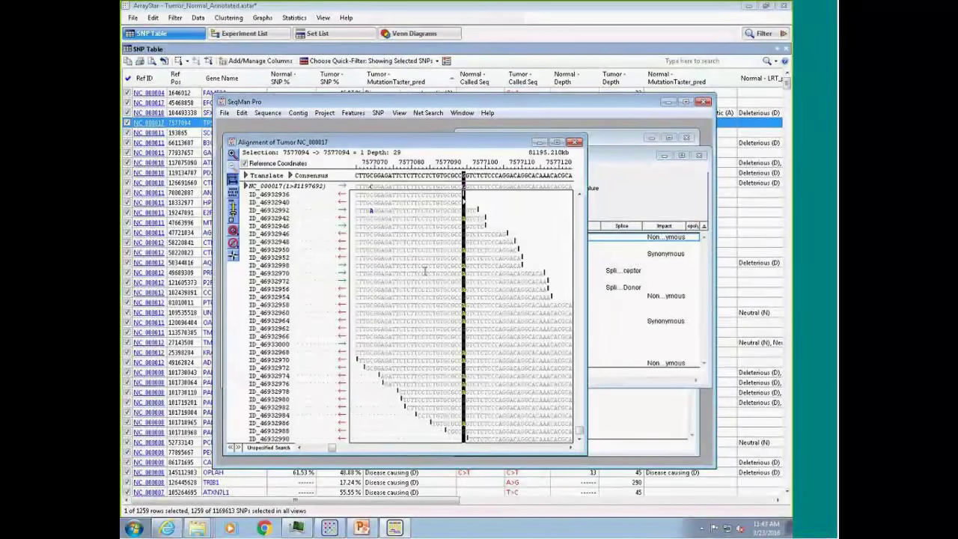
Step: Enlarge the SeqMan Pro window and the Tumor NC_000017 alignment, keeping the top of the SNP table in view
{"action": "left_click_drag", "start_coordinate": [486, 99], "coordinate": [445, 59]}
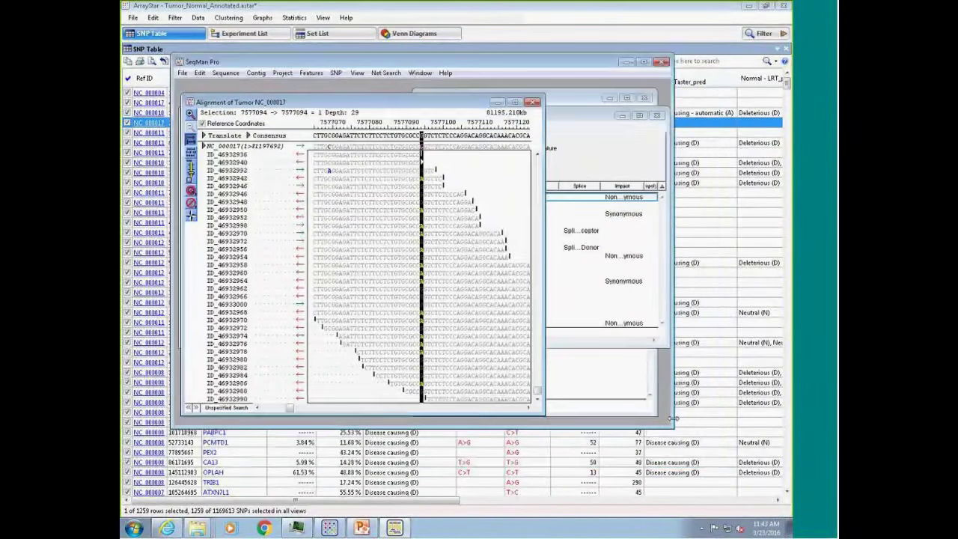
{"action": "left_click_drag", "start_coordinate": [668, 424], "coordinate": [740, 473]}
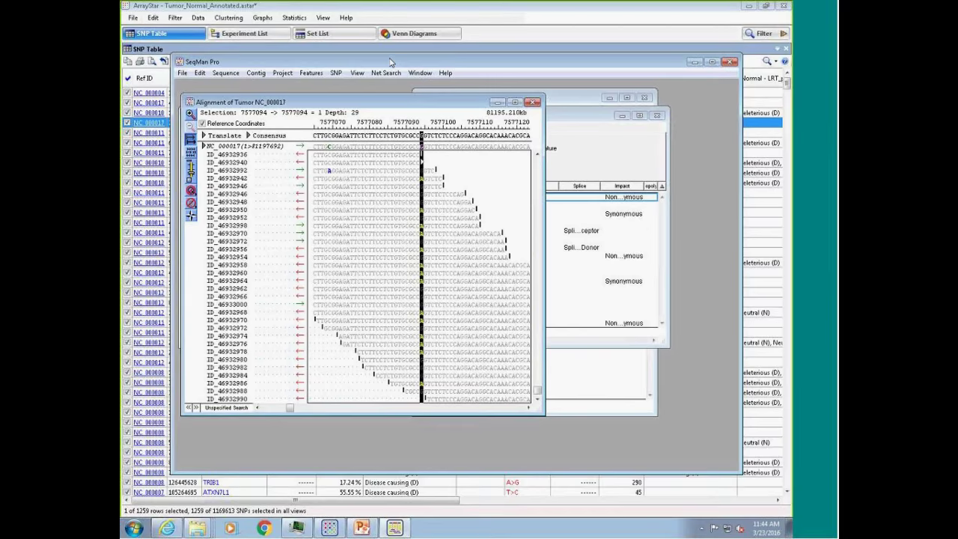
{"action": "left_click_drag", "start_coordinate": [392, 62], "coordinate": [389, 111]}
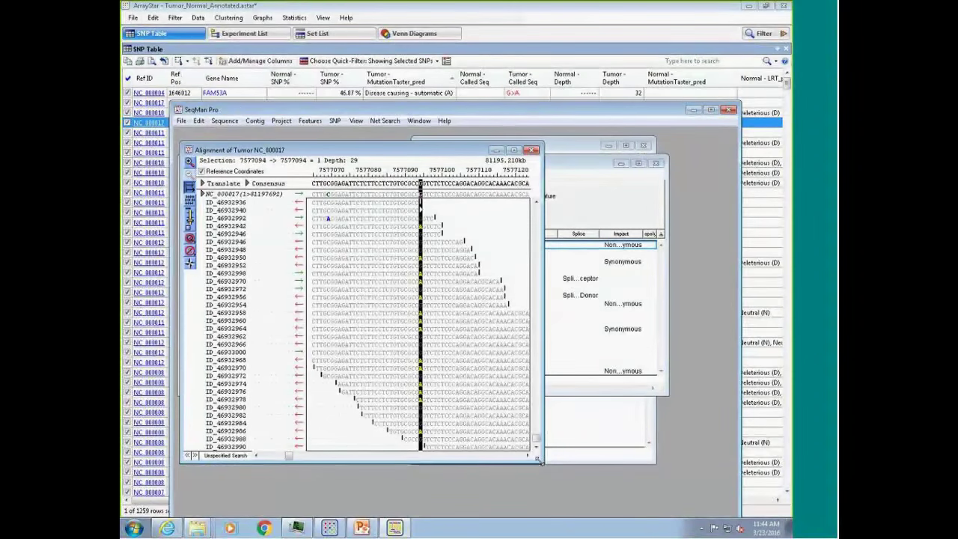
{"action": "left_click_drag", "start_coordinate": [739, 516], "coordinate": [689, 509]}
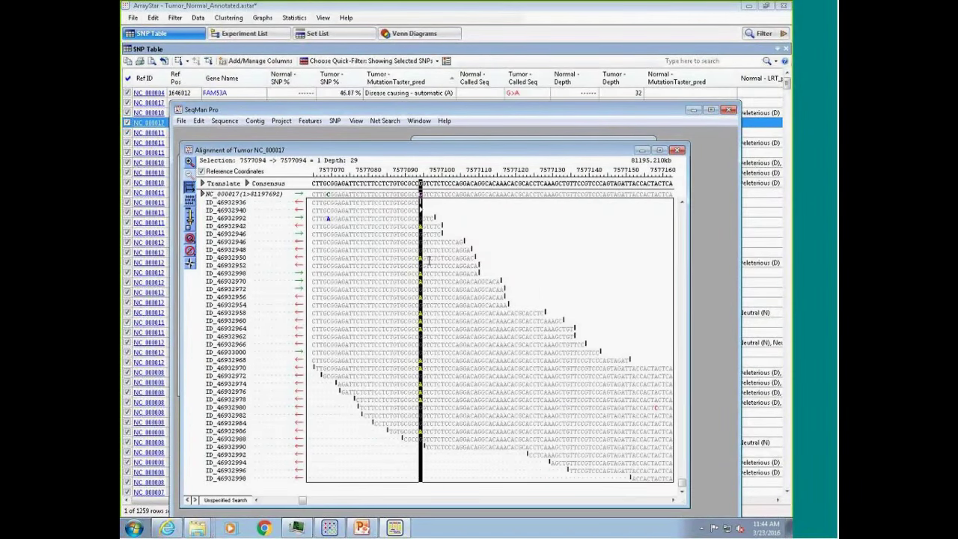
Step: Clear the position selection, expand the NC_000017 reference features in the Tumor alignment, and look through the reads at the TP53 SNP
{"action": "left_click", "coordinate": [433, 191]}
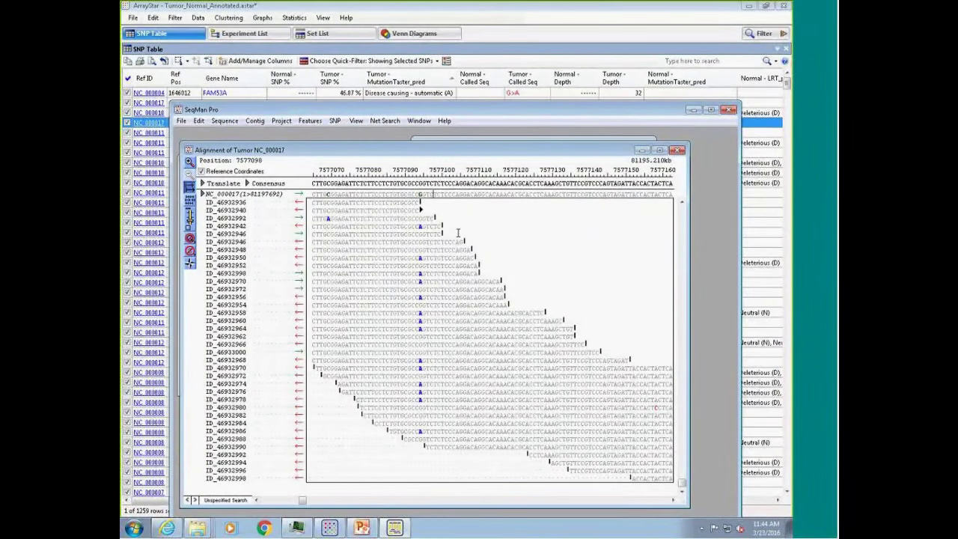
{"action": "left_click", "coordinate": [201, 194]}
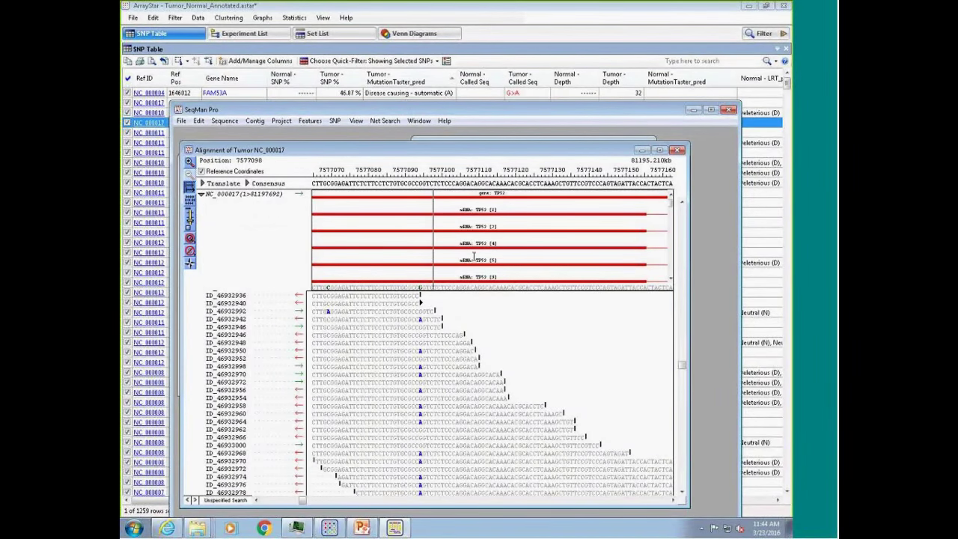
{"action": "scroll", "coordinate": [421, 342], "scroll_direction": "down", "scroll_amount": 4}
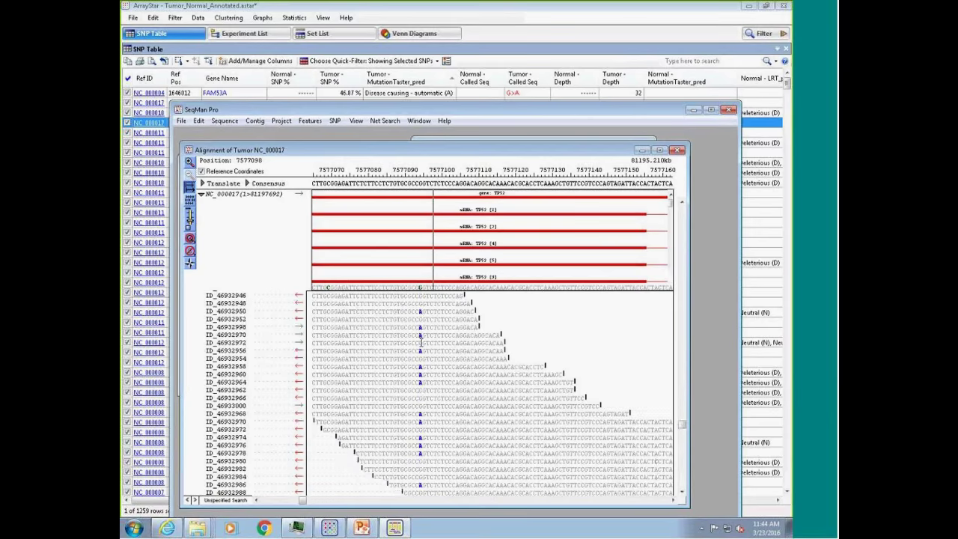
{"action": "scroll", "coordinate": [422, 342], "scroll_direction": "down", "scroll_amount": 5}
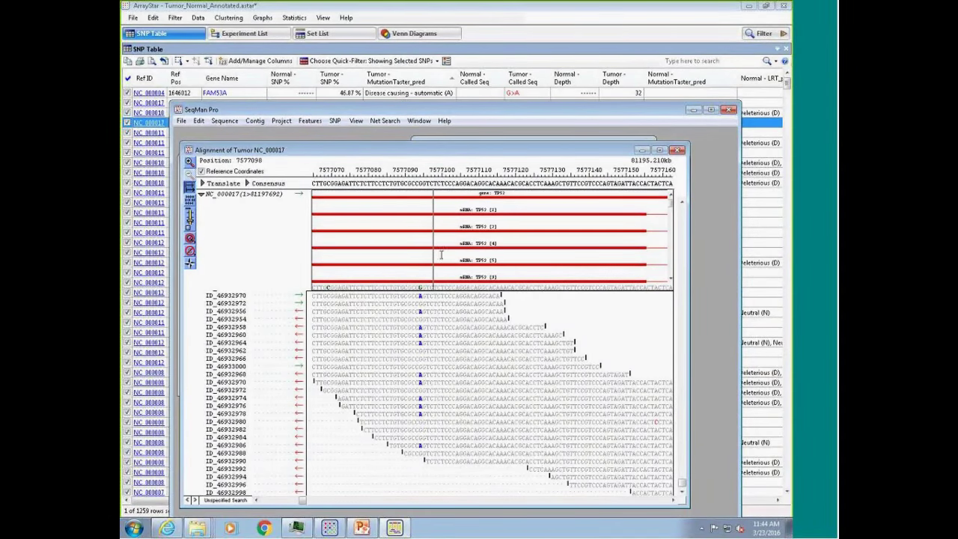
Step: Shorten the Tumor alignment window and send the TP53 SNP to SeqMan Pro using the Normal experiment
{"action": "left_click_drag", "start_coordinate": [481, 509], "coordinate": [490, 431]}
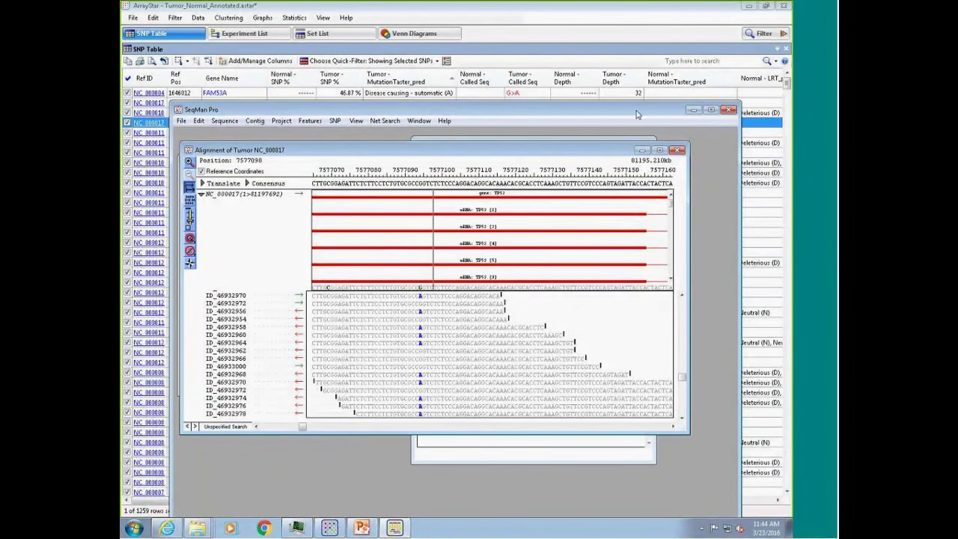
{"action": "left_click_drag", "start_coordinate": [636, 114], "coordinate": [637, 233]}
{"action": "left_click", "coordinate": [379, 123]}
{"action": "right_click", "coordinate": [379, 123]}
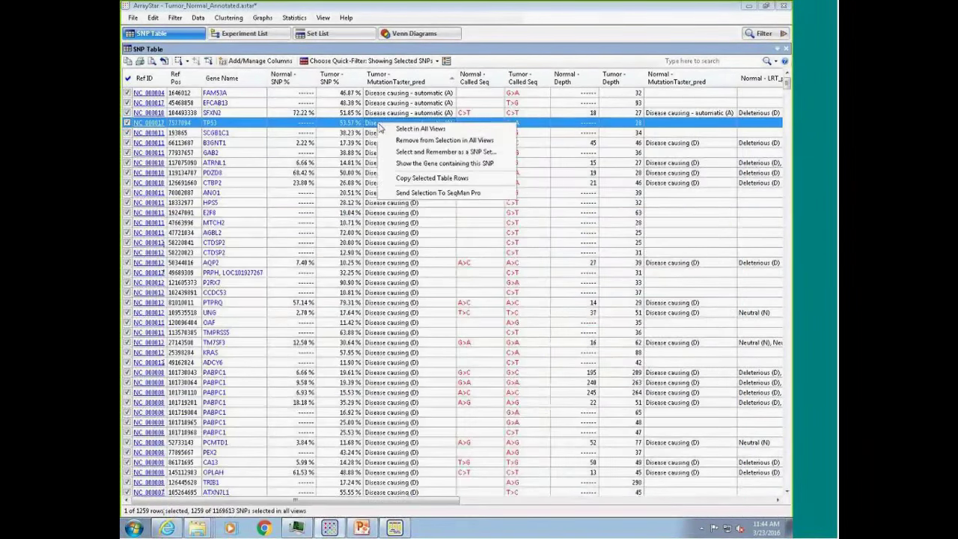
{"action": "left_click", "coordinate": [437, 192]}
{"action": "left_click", "coordinate": [412, 221]}
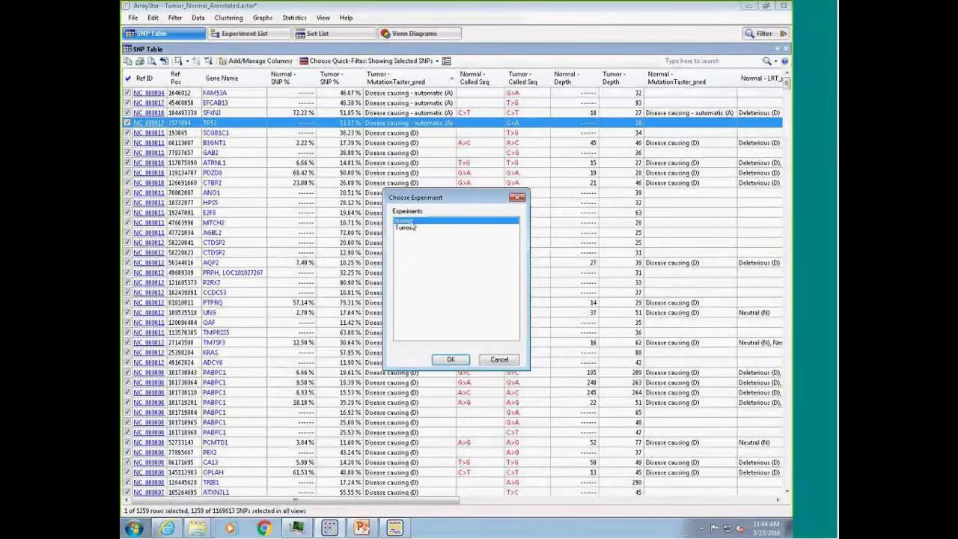
{"action": "left_click", "coordinate": [451, 359]}
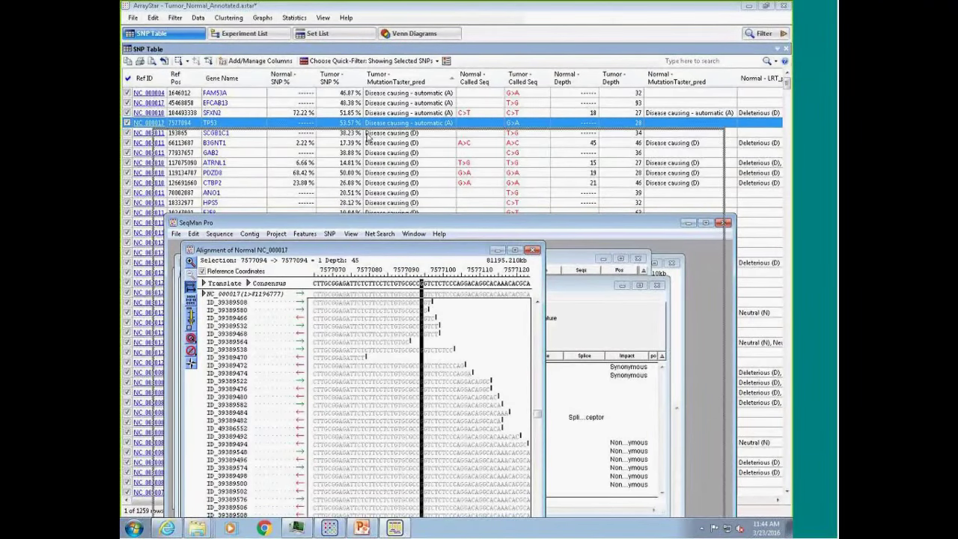
Step: Enlarge SeqMan Pro, widen and shorten the Normal NC_000017 alignment, and select position 7577094 in its consensus
{"action": "left_click_drag", "start_coordinate": [378, 224], "coordinate": [364, 82]}
{"action": "left_click_drag", "start_coordinate": [723, 492], "coordinate": [769, 515]}
{"action": "left_click_drag", "start_coordinate": [530, 420], "coordinate": [713, 348]}
{"action": "left_click", "coordinate": [450, 253]}
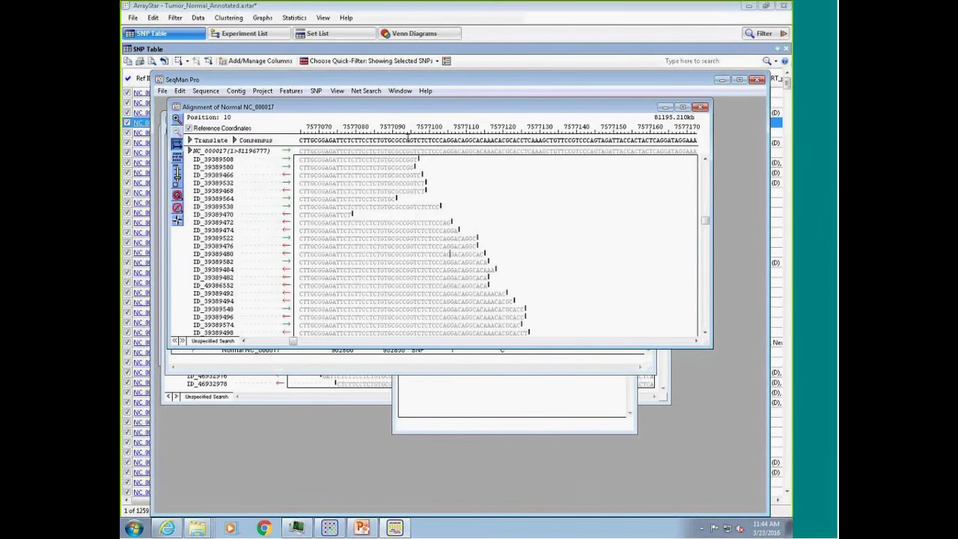
{"action": "left_click", "coordinate": [408, 140]}
{"action": "scroll", "coordinate": [705, 221], "scroll_direction": "down", "scroll_amount": 1}
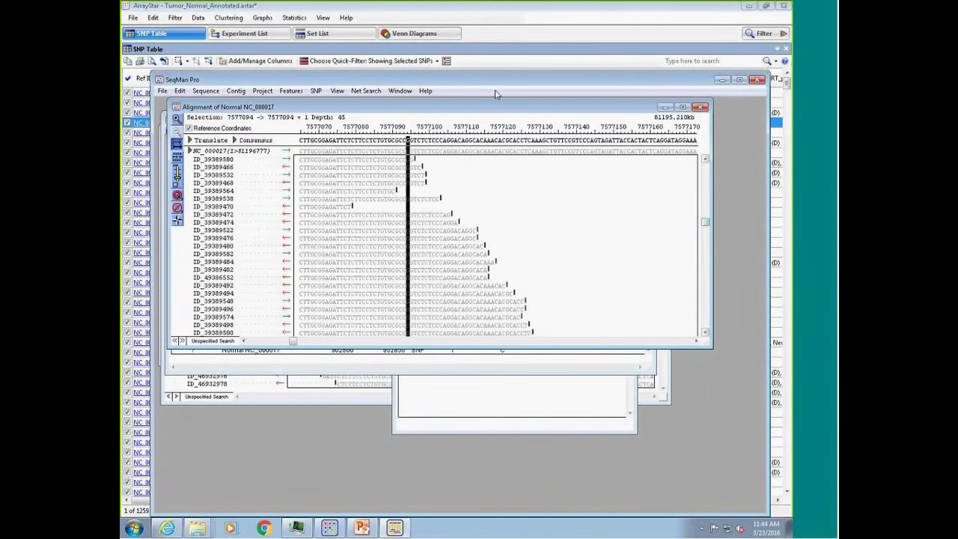
Step: Stack the Tumor alignment above the Normal alignment with their coordinates lined up at the TP53 SNP for comparison
{"action": "left_click_drag", "start_coordinate": [495, 106], "coordinate": [504, 322]}
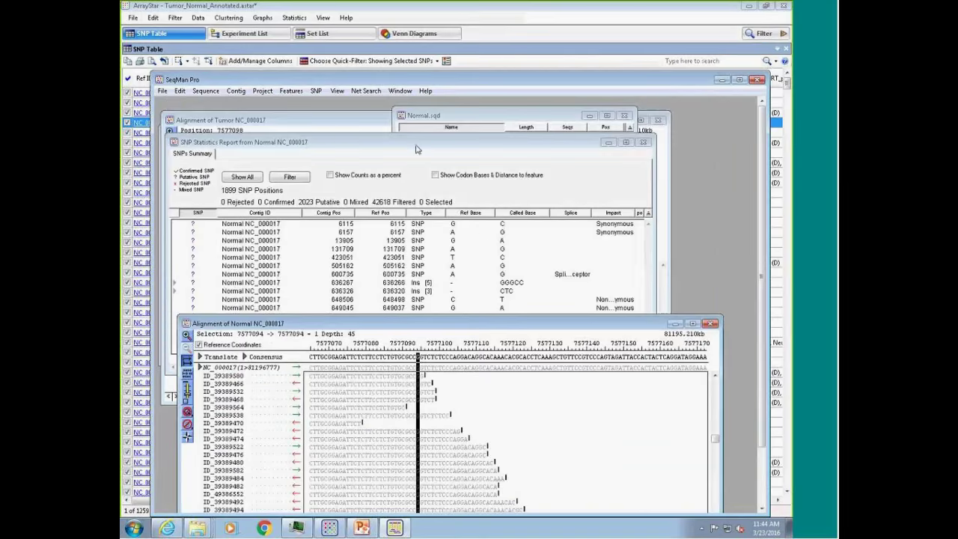
{"action": "left_click", "coordinate": [321, 121]}
{"action": "left_click_drag", "start_coordinate": [337, 129], "coordinate": [366, 116]}
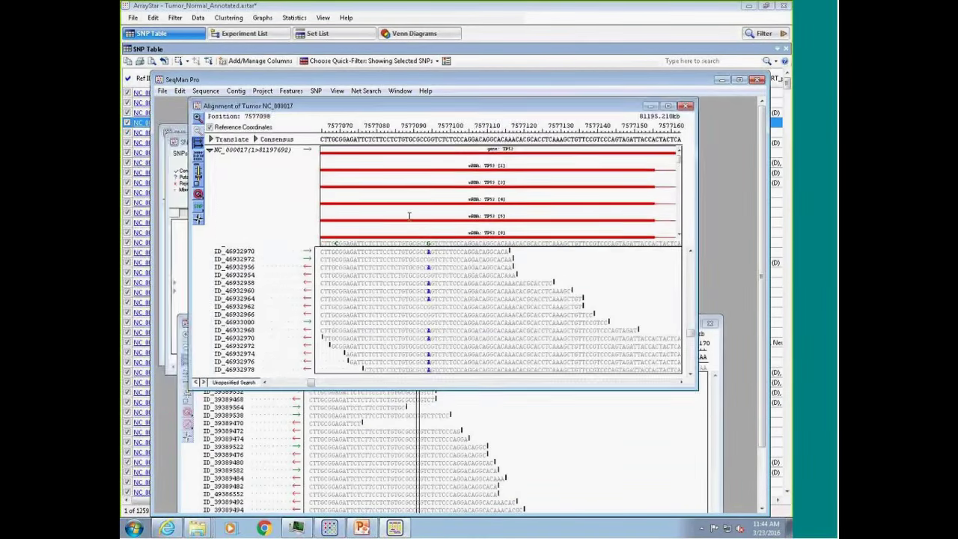
{"action": "left_click", "coordinate": [449, 397]}
{"action": "left_click_drag", "start_coordinate": [464, 332], "coordinate": [464, 343]}
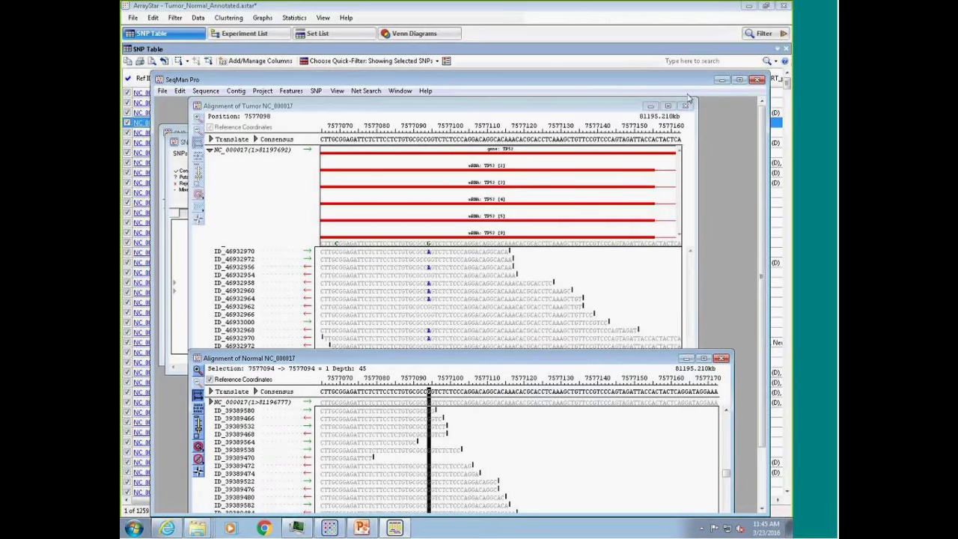
Step: Minimize SeqMan Pro and send the B3GNT1 SNP at position 66113687 to SeqMan Pro using the Normal experiment
{"action": "left_click", "coordinate": [722, 79]}
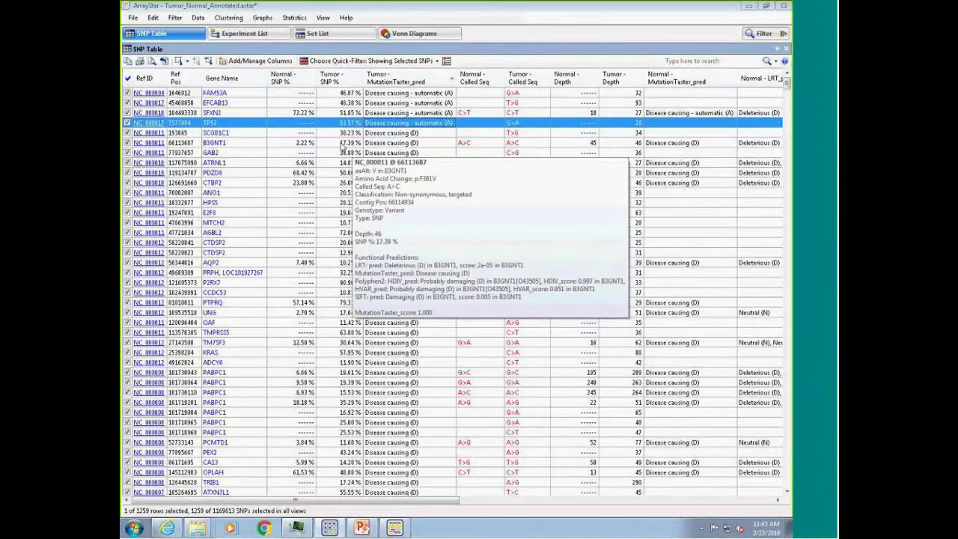
{"action": "left_click", "coordinate": [296, 144]}
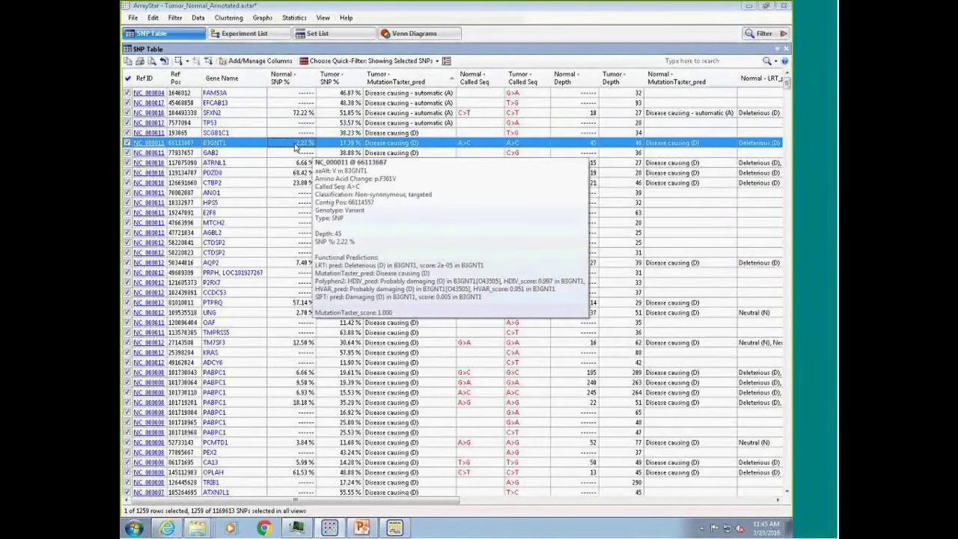
{"action": "mouse_move", "coordinate": [341, 143]}
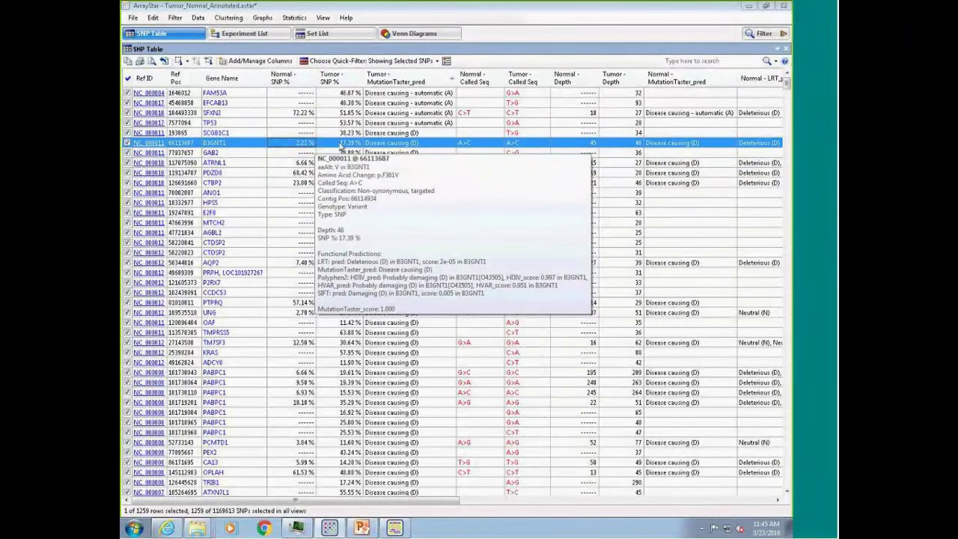
{"action": "right_click", "coordinate": [340, 146]}
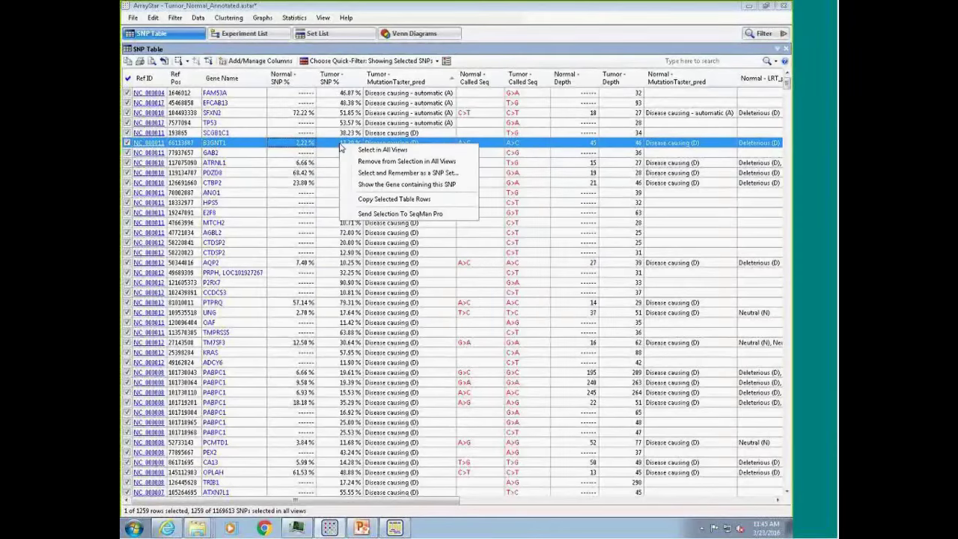
{"action": "left_click", "coordinate": [378, 215]}
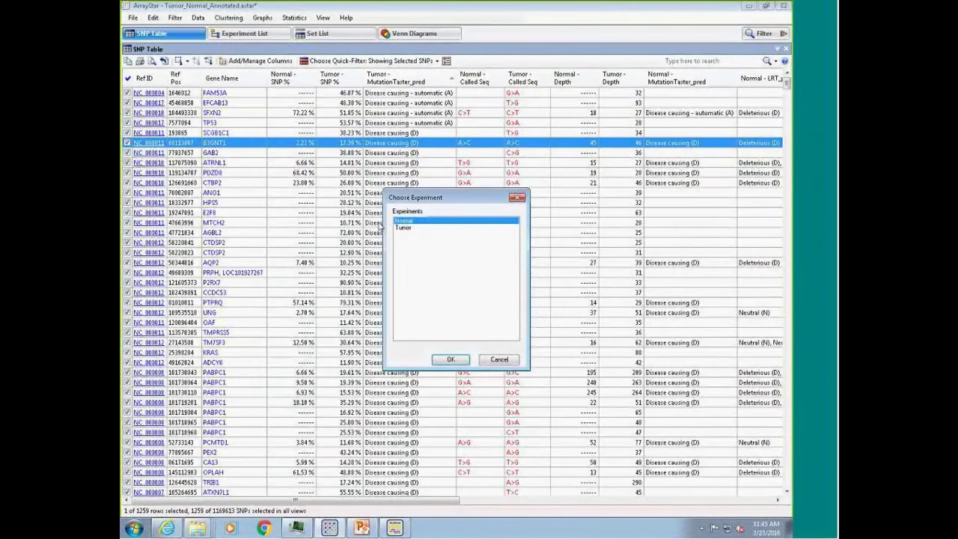
{"action": "left_click", "coordinate": [453, 360]}
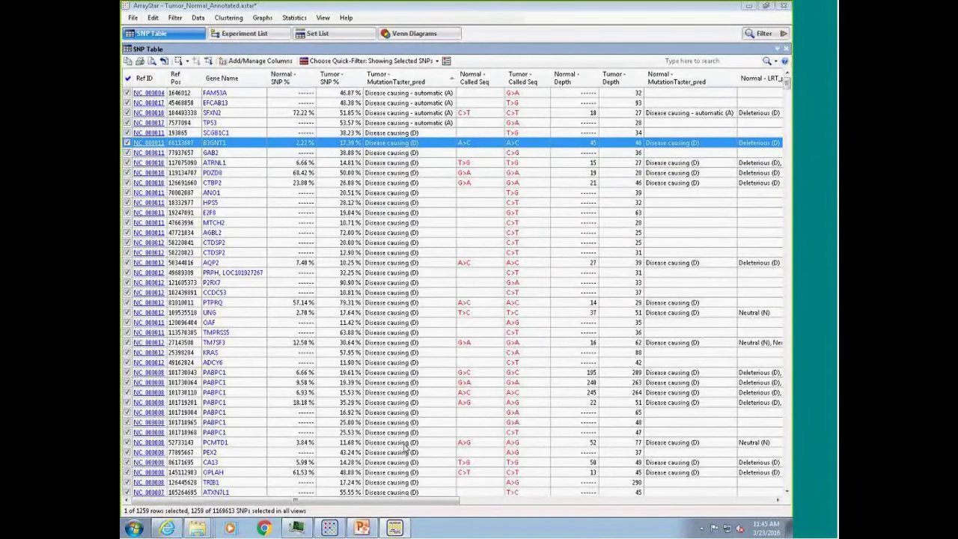
Step: Switch to SeqMan Pro and inspect the Normal NC_000011 reads around position 66113687, marking the adjacent C bases and a variant C
{"action": "left_click", "coordinate": [394, 528]}
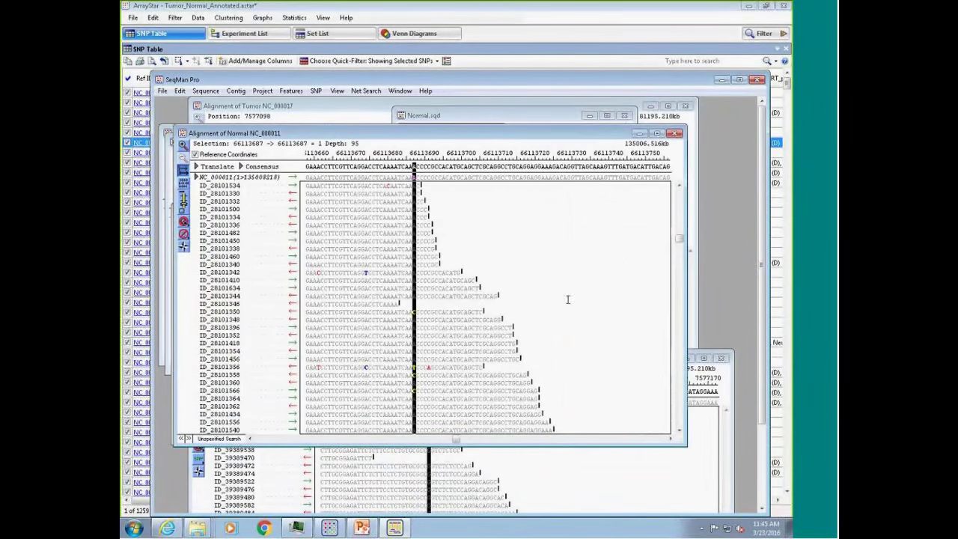
{"action": "left_click", "coordinate": [413, 166]}
{"action": "scroll", "coordinate": [472, 334], "scroll_direction": "down", "scroll_amount": 2}
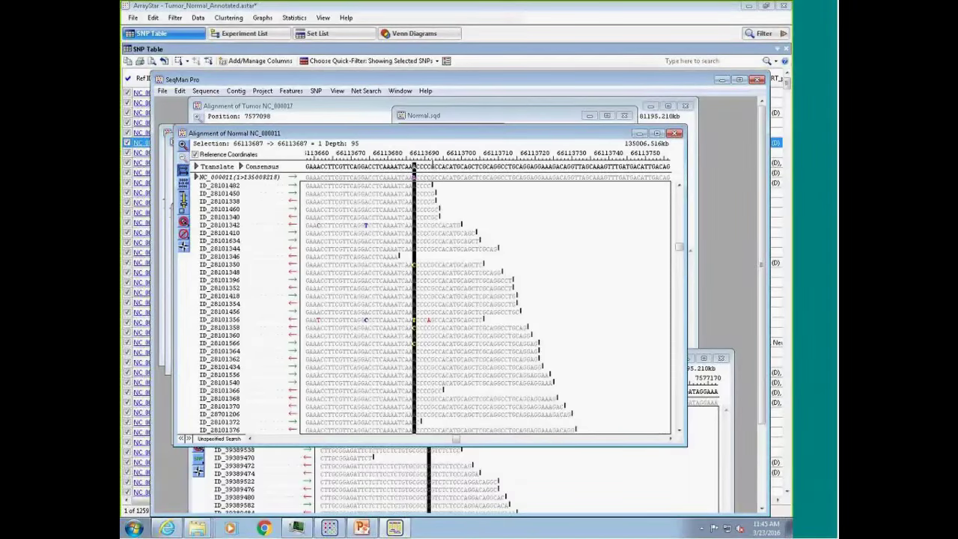
{"action": "left_click_drag", "start_coordinate": [430, 166], "coordinate": [418, 166]}
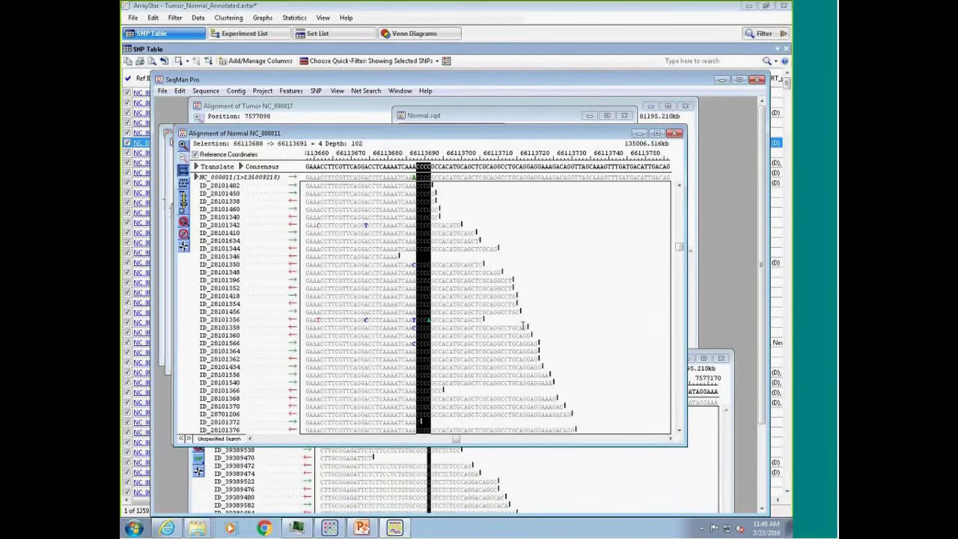
{"action": "scroll", "coordinate": [425, 357], "scroll_direction": "down", "scroll_amount": 2}
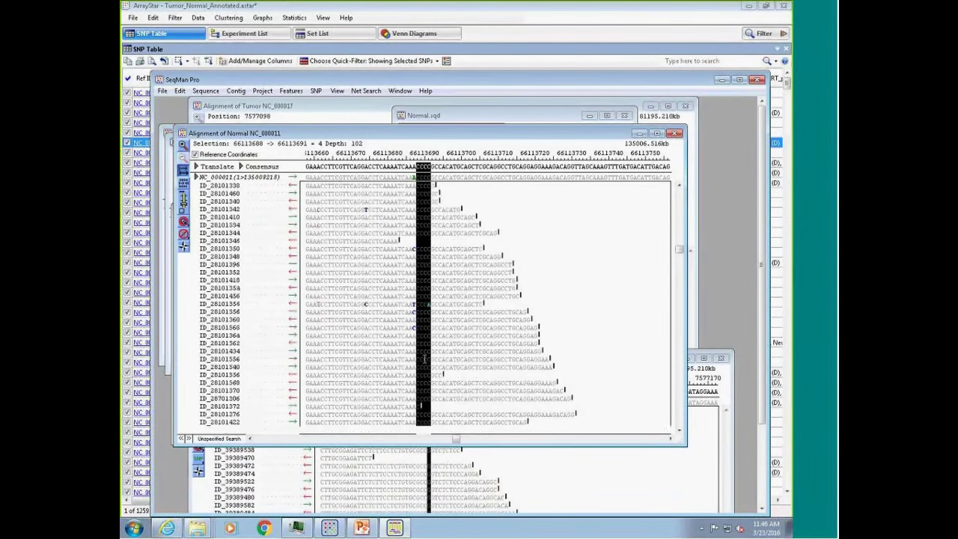
{"action": "scroll", "coordinate": [425, 356], "scroll_direction": "down", "scroll_amount": 6}
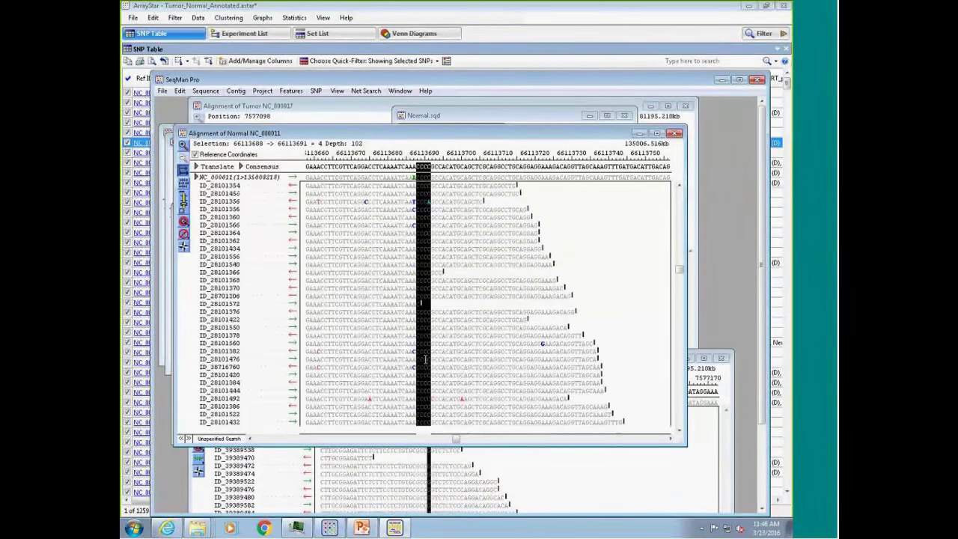
{"action": "scroll", "coordinate": [426, 359], "scroll_direction": "down", "scroll_amount": 2}
{"action": "left_click_drag", "start_coordinate": [414, 319], "coordinate": [431, 320]}
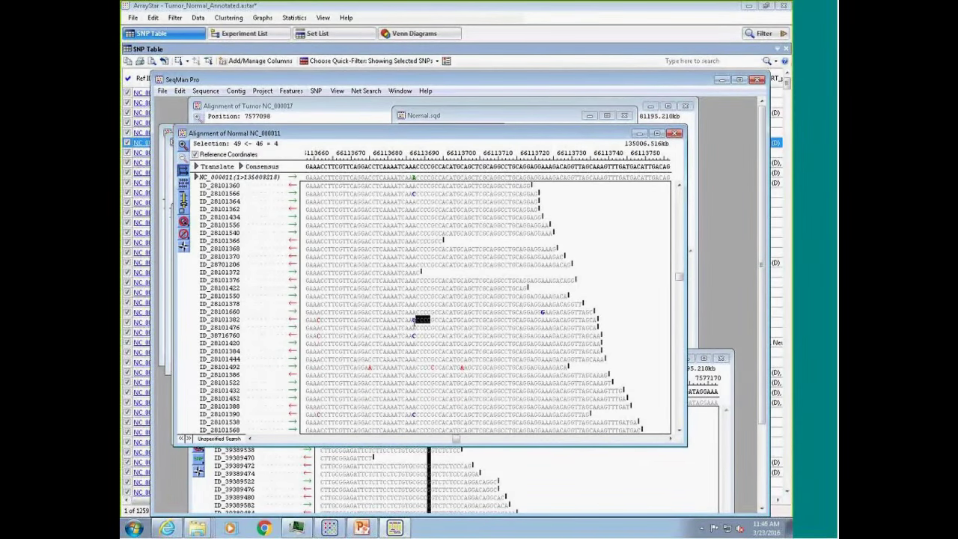
{"action": "left_click", "coordinate": [413, 319]}
Step: Move the Normal NC_000011 alignment aside, check the SNP Statistics Report behind it, and return to the alignment
{"action": "left_click_drag", "start_coordinate": [616, 136], "coordinate": [625, 150]}
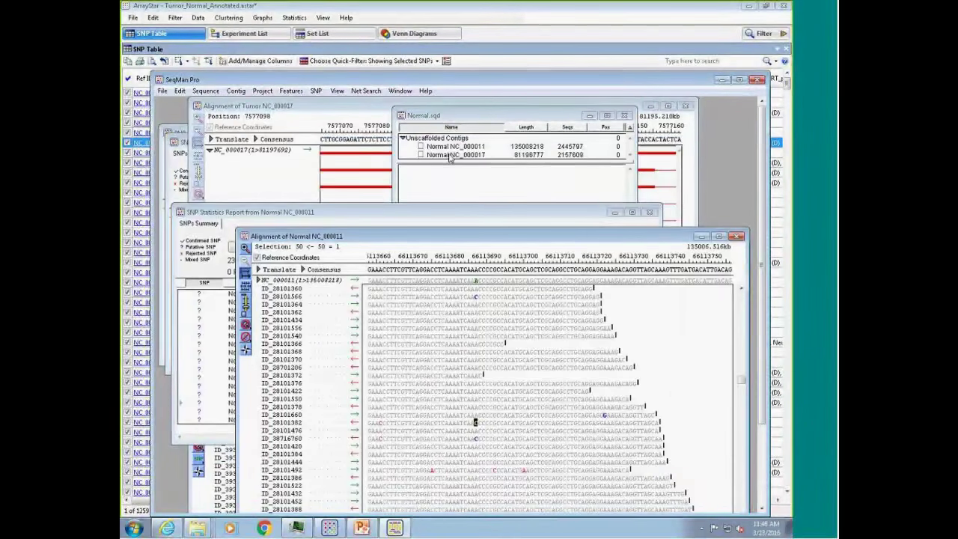
{"action": "left_click", "coordinate": [347, 212]}
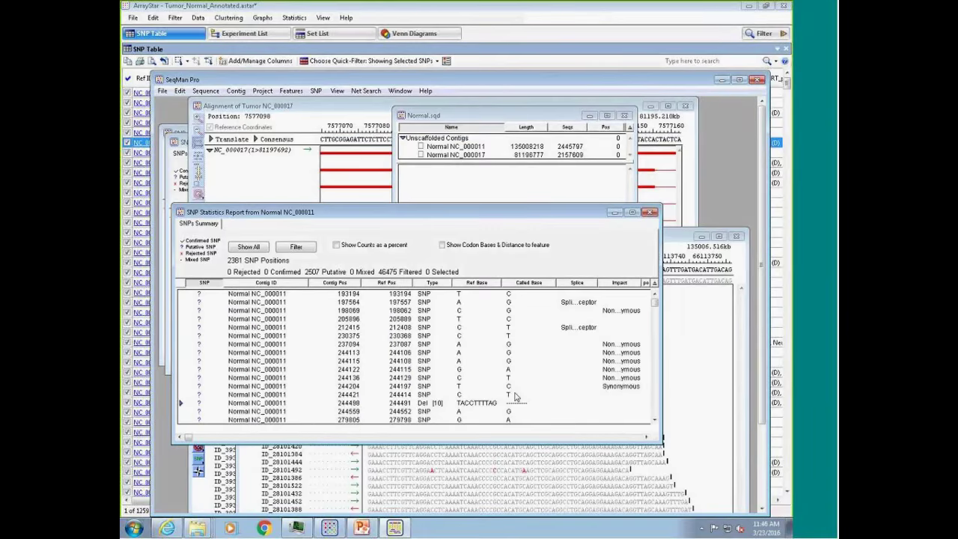
{"action": "left_click", "coordinate": [506, 484]}
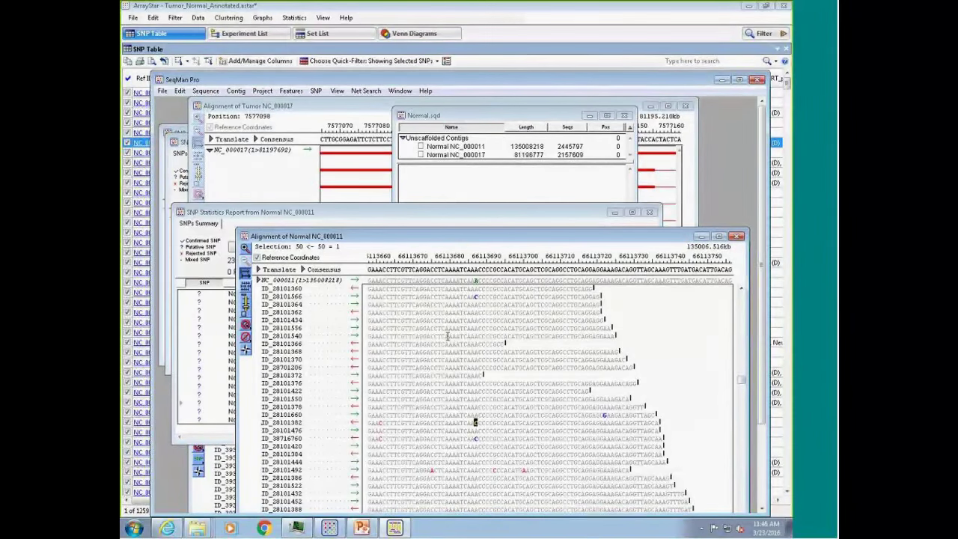
Step: Switch back to ArrayStar and review the B3GNT1 SNP's functional prediction details in the SNP Table
{"action": "left_click", "coordinate": [331, 531]}
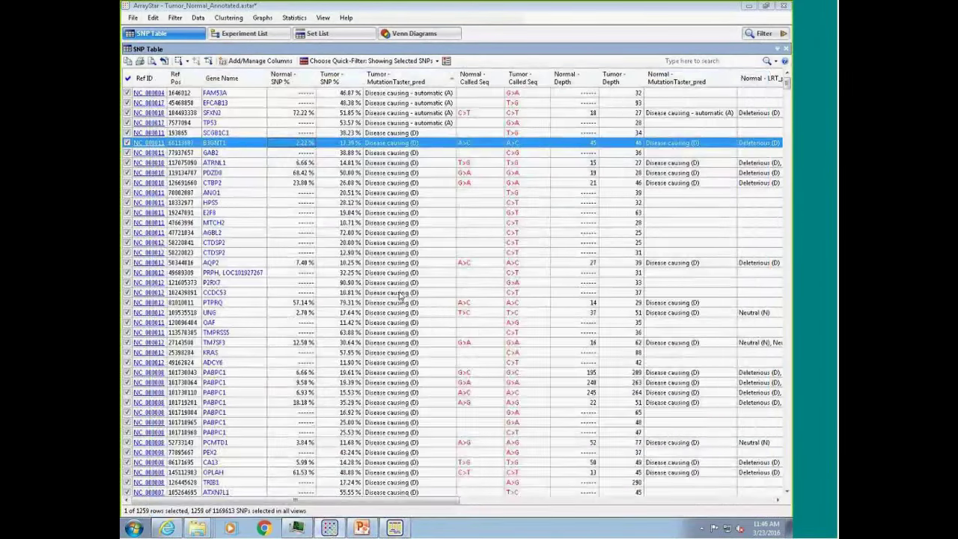
{"action": "mouse_move", "coordinate": [362, 142]}
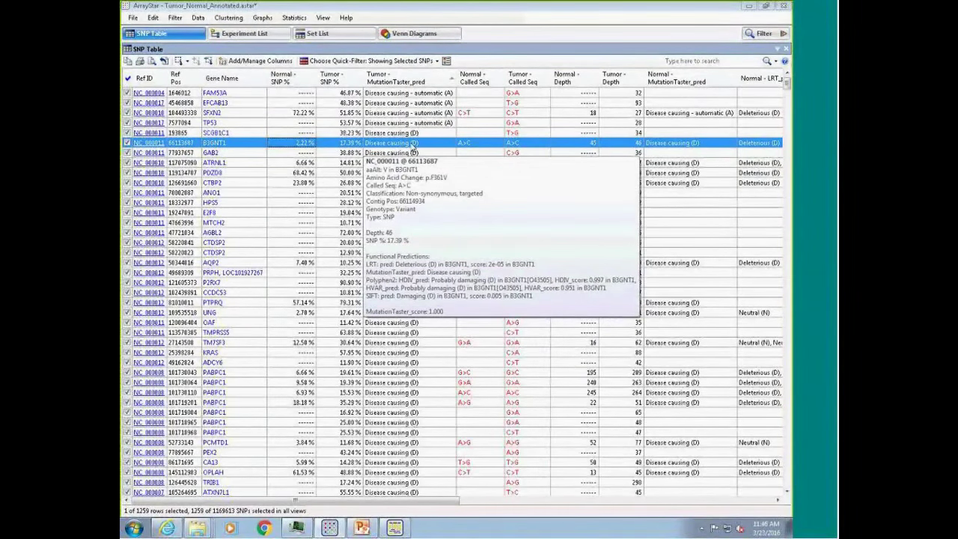
{"action": "mouse_move", "coordinate": [372, 423]}
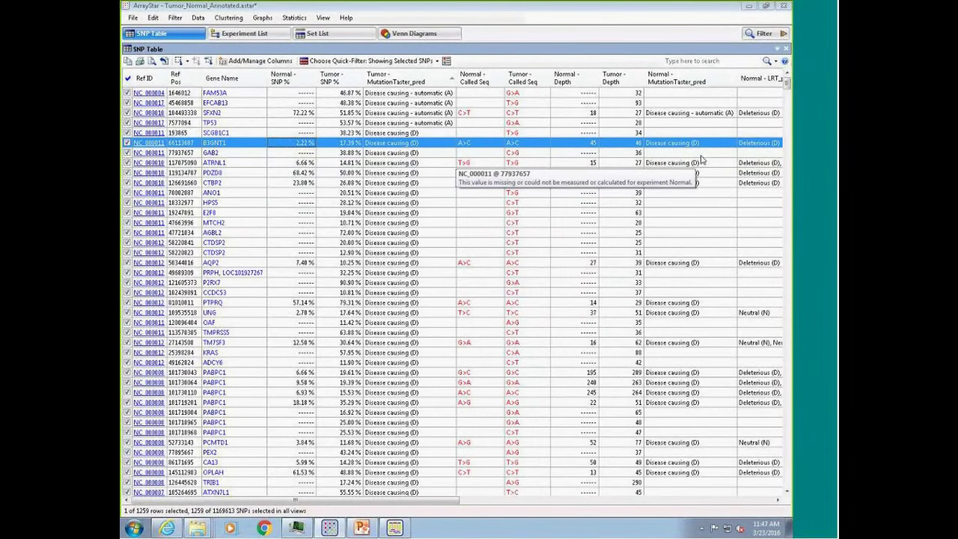
Step: Add a MutationTaster_pred criterion of Disease causing - automatic (A) or Disease causing (D) to the Tumor SNP filter
{"action": "left_click", "coordinate": [765, 34]}
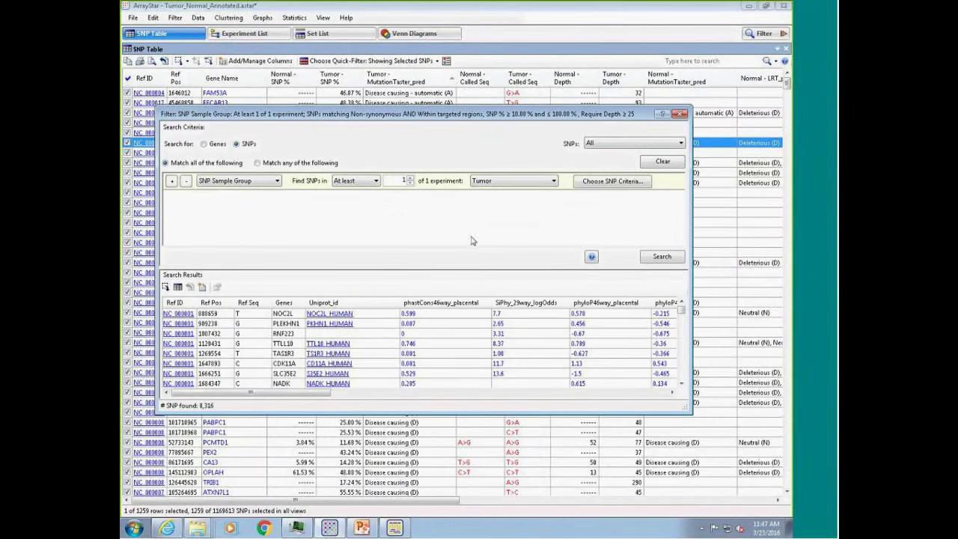
{"action": "left_click", "coordinate": [599, 185]}
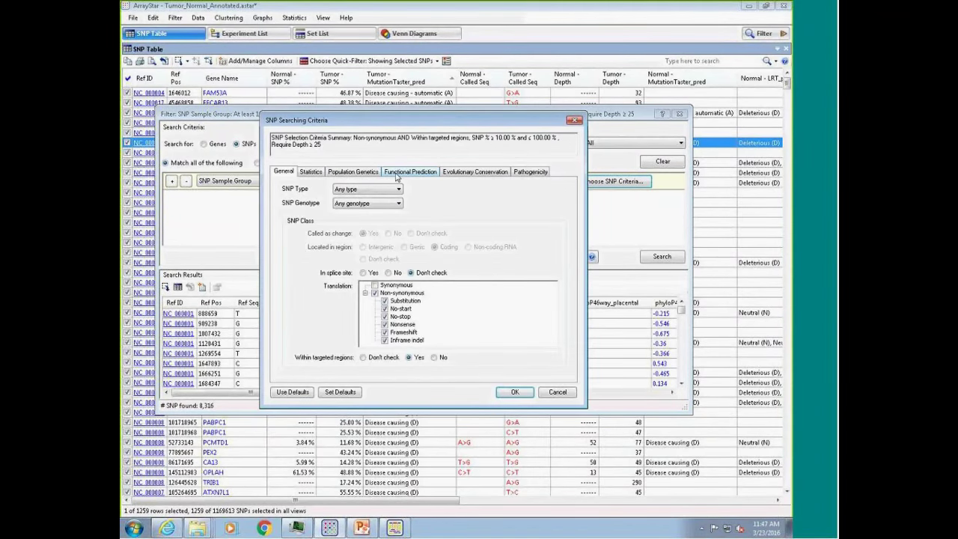
{"action": "left_click", "coordinate": [404, 172]}
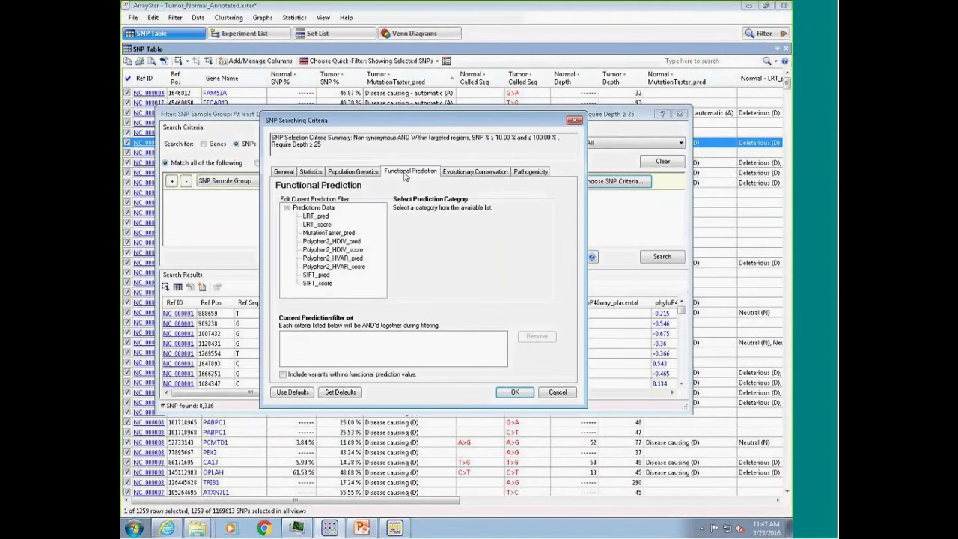
{"action": "left_click", "coordinate": [330, 234]}
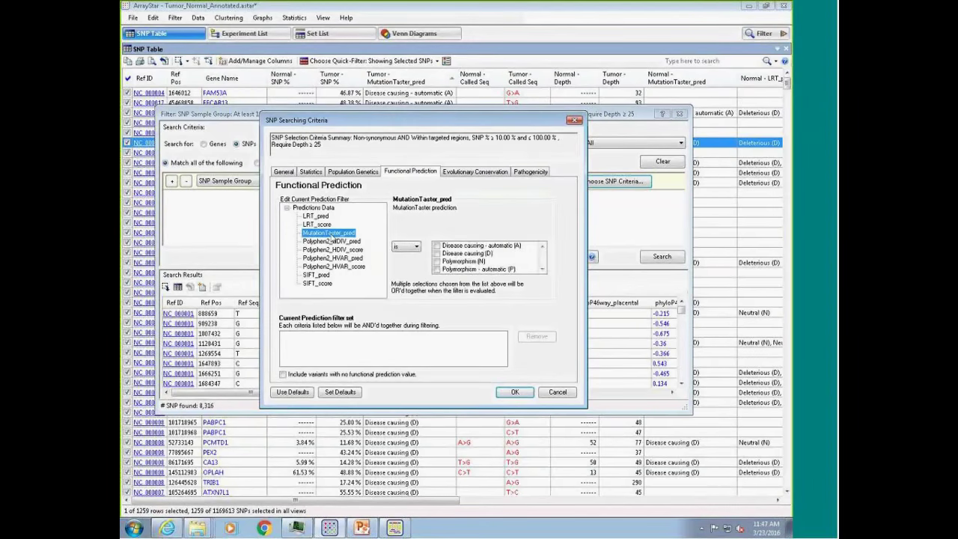
{"action": "left_click", "coordinate": [437, 245]}
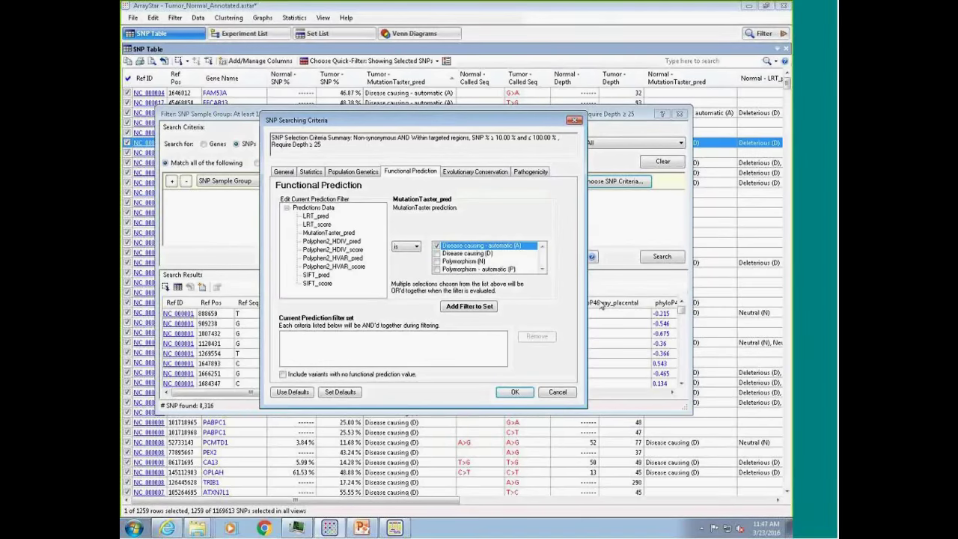
{"action": "left_click", "coordinate": [437, 253]}
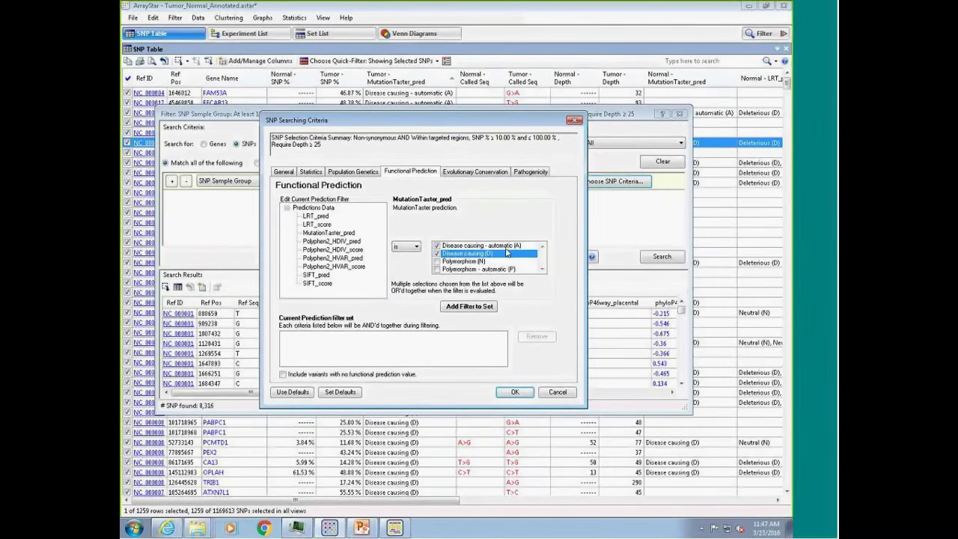
{"action": "key", "text": "Up"}
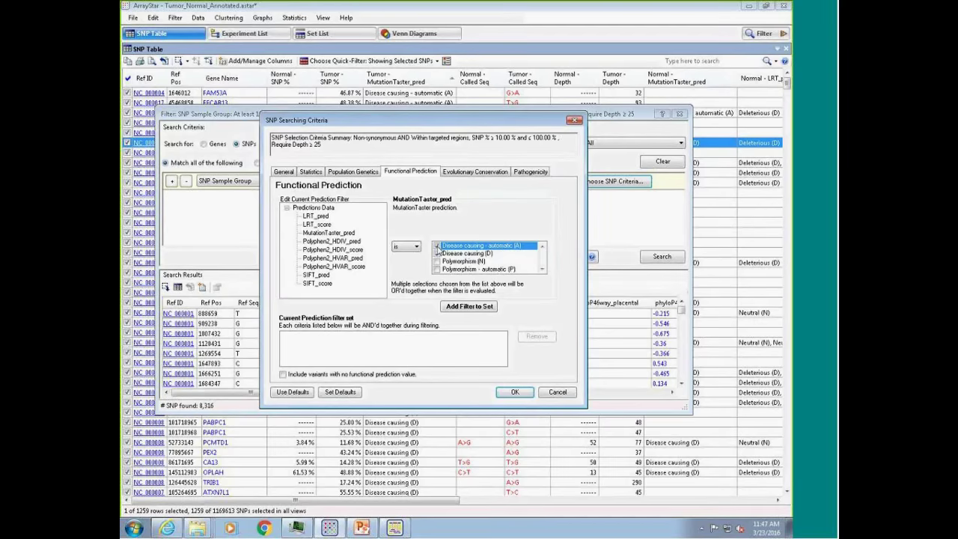
{"action": "left_click", "coordinate": [470, 307]}
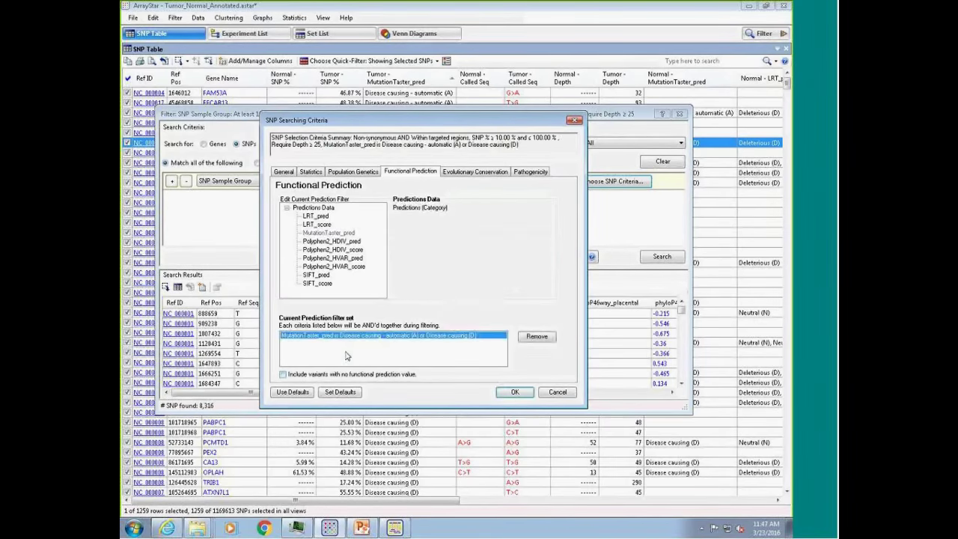
{"action": "left_click", "coordinate": [515, 391]}
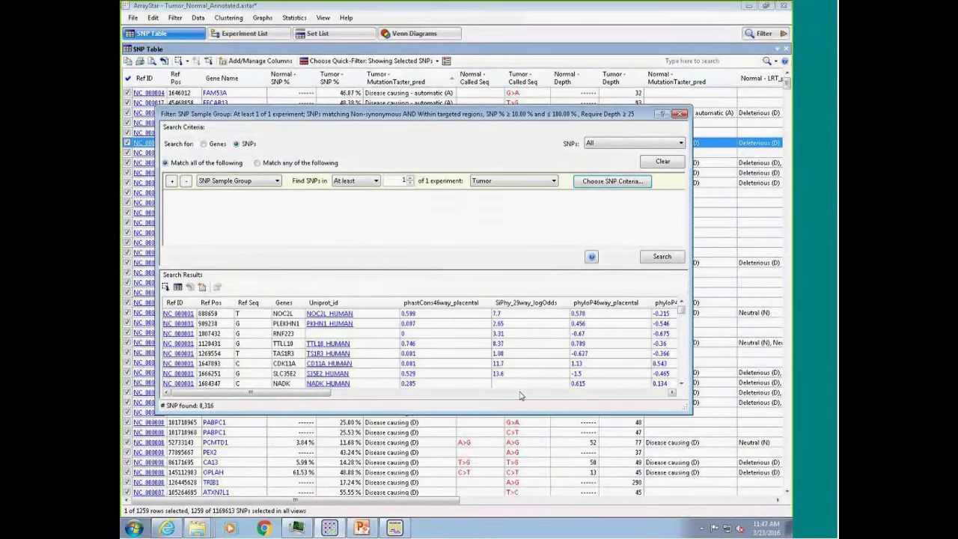
Step: Run the filter search for matching Tumor SNPs, move the filter window lower to view the results, and close it
{"action": "left_click", "coordinate": [661, 256]}
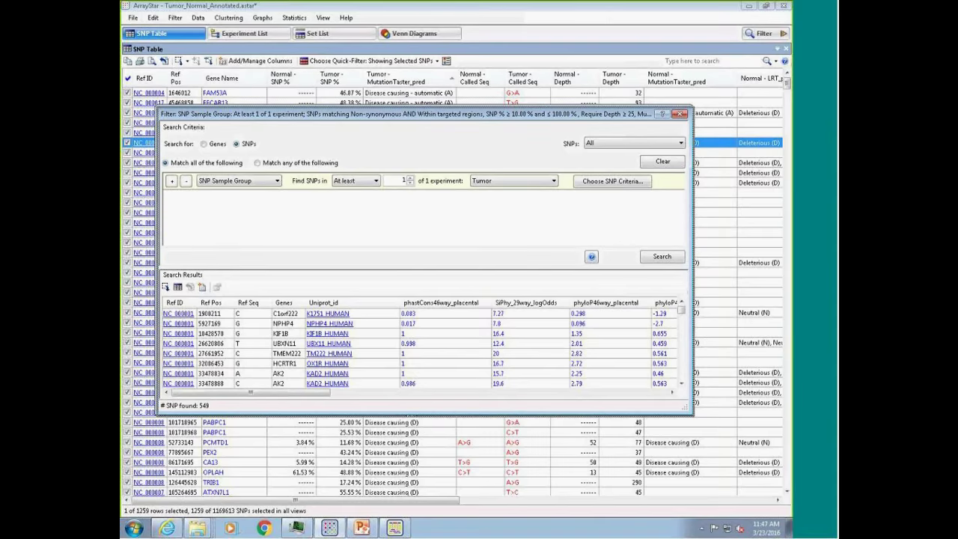
{"action": "left_click_drag", "start_coordinate": [565, 114], "coordinate": [568, 158]}
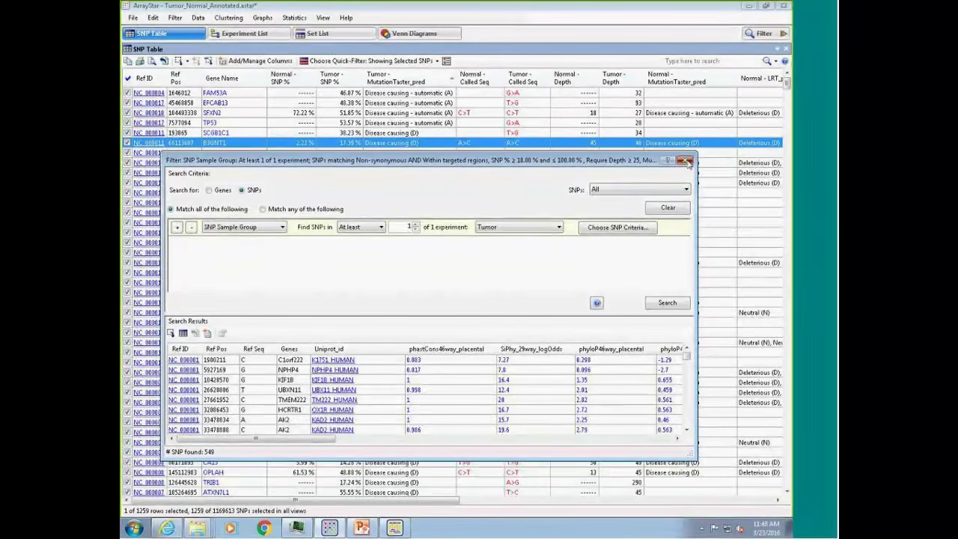
{"action": "left_click", "coordinate": [683, 157]}
Step: Select the Tumor2-only region in the Venn diagram and show the table of genes containing its SNPs
{"action": "left_click", "coordinate": [404, 34]}
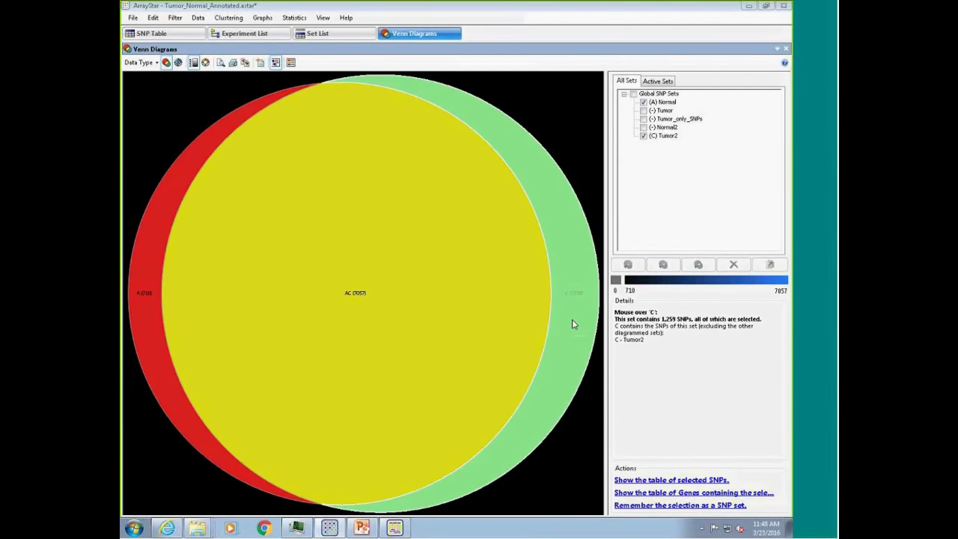
{"action": "left_click", "coordinate": [573, 325]}
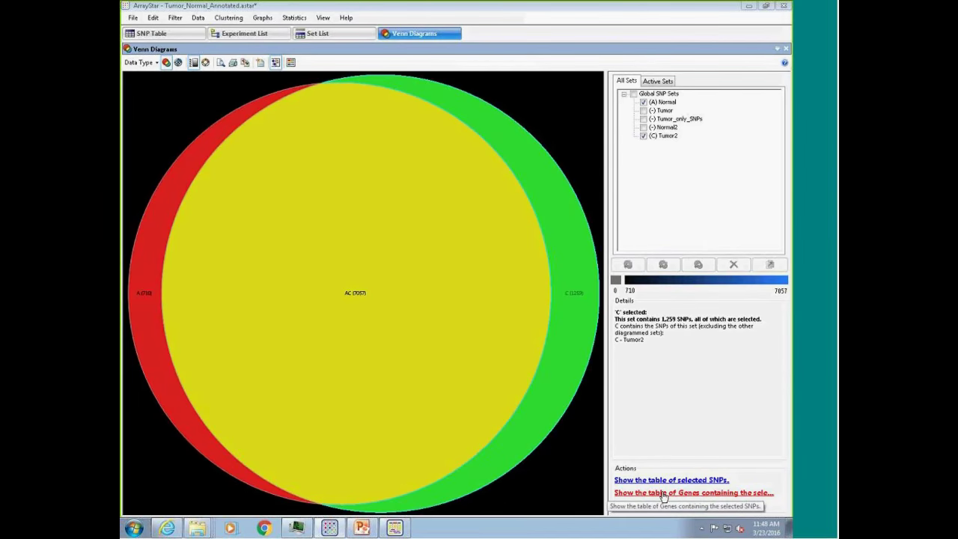
{"action": "left_click", "coordinate": [663, 492]}
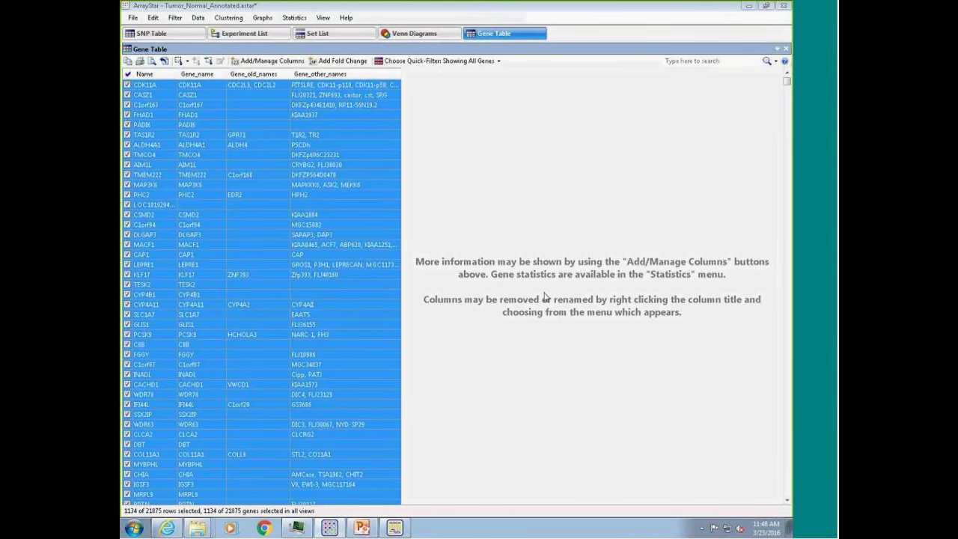
Step: Remove all Gene Table columns after Name, then check which gene information columns are available without adding any
{"action": "right_click", "coordinate": [163, 74]}
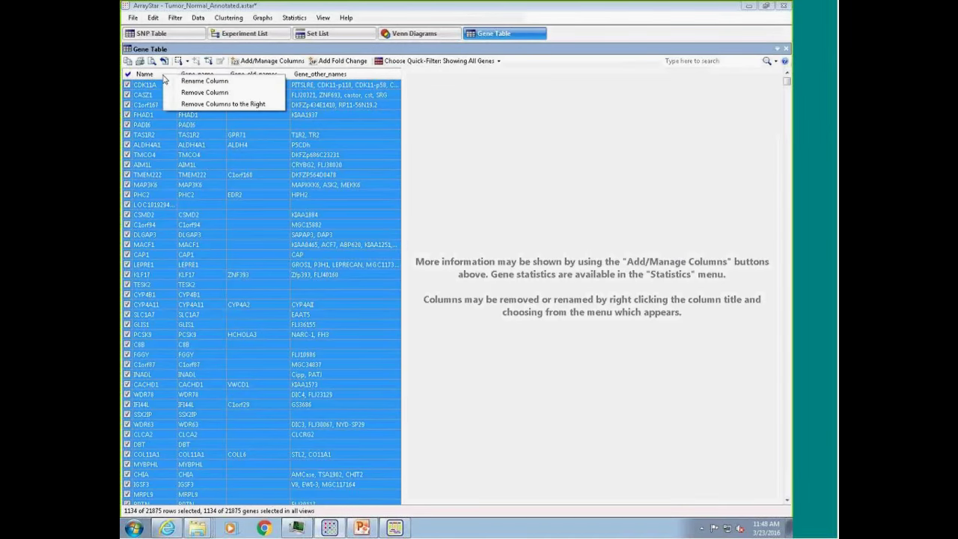
{"action": "left_click", "coordinate": [213, 109]}
{"action": "left_click", "coordinate": [273, 64]}
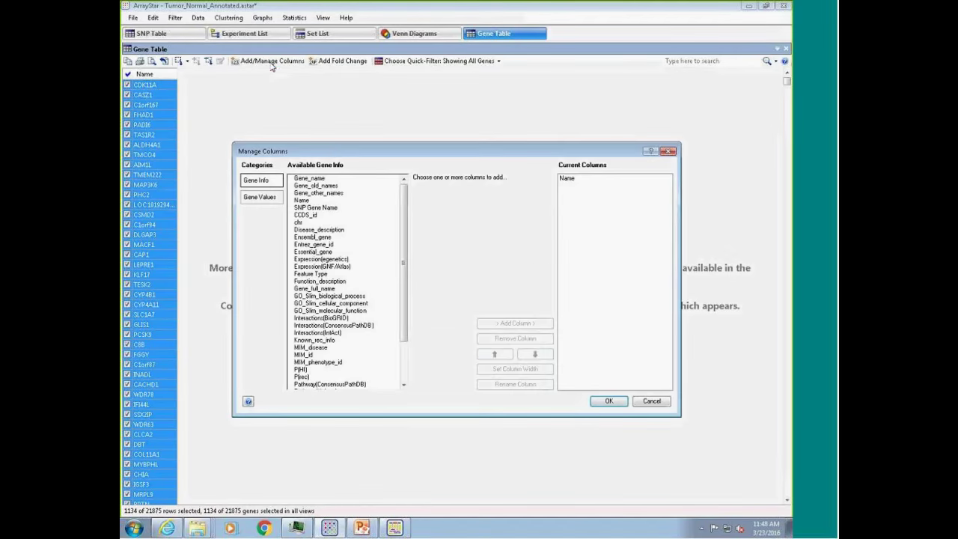
{"action": "left_click_drag", "start_coordinate": [336, 152], "coordinate": [441, 107]}
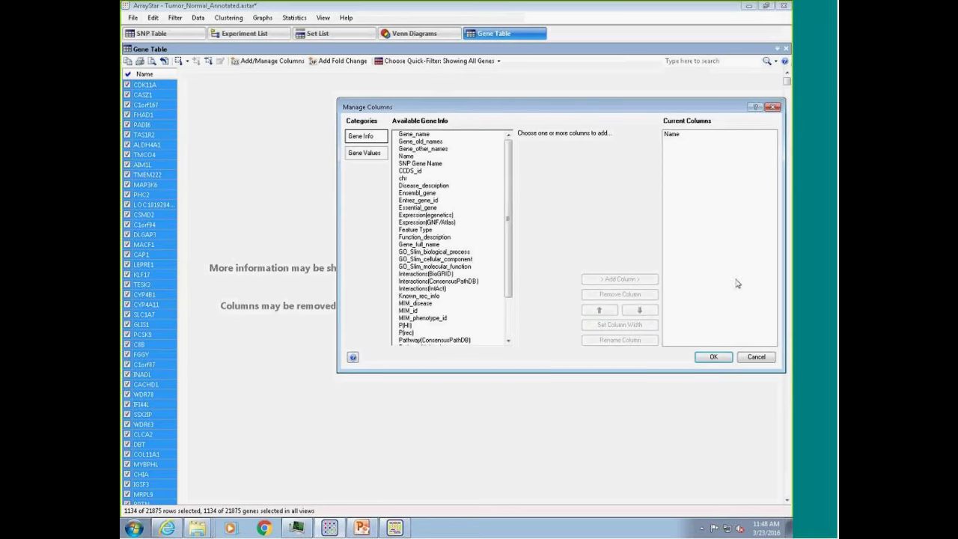
{"action": "left_click", "coordinate": [757, 357]}
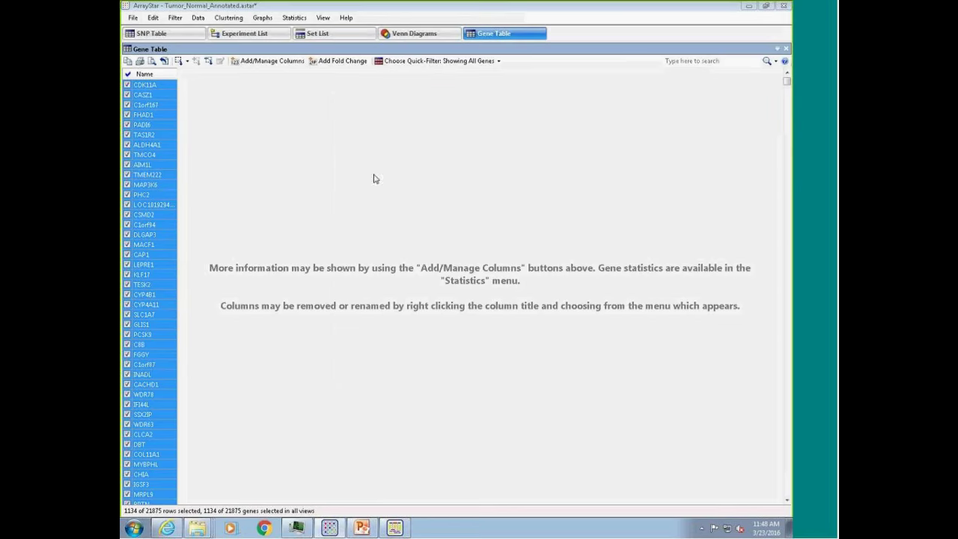
Step: Import the dbNSFP2.4_gene annotation file from the Pancreatic Cancer Exome folder on Data2 (B:), mapping it to the Name field
{"action": "left_click", "coordinate": [134, 18]}
{"action": "left_click", "coordinate": [172, 114]}
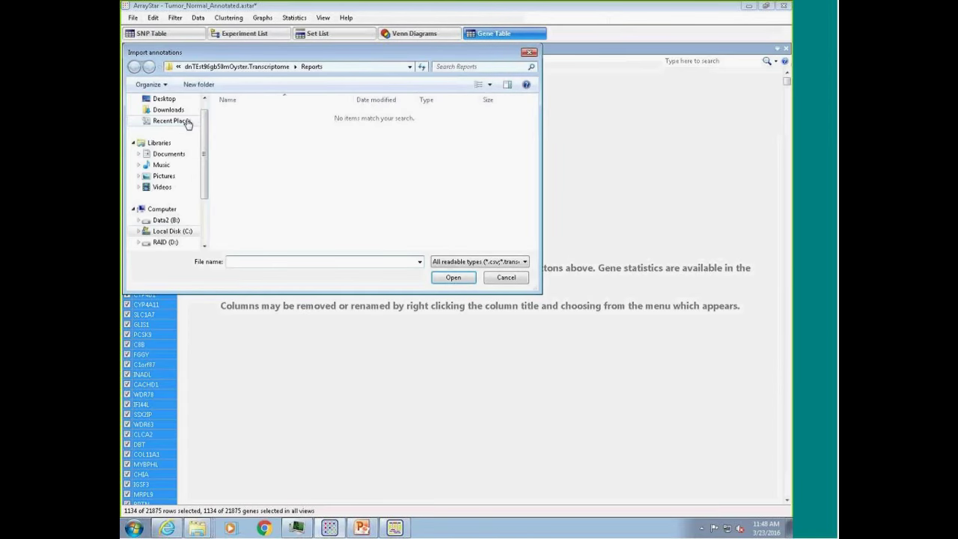
{"action": "left_click", "coordinate": [166, 220]}
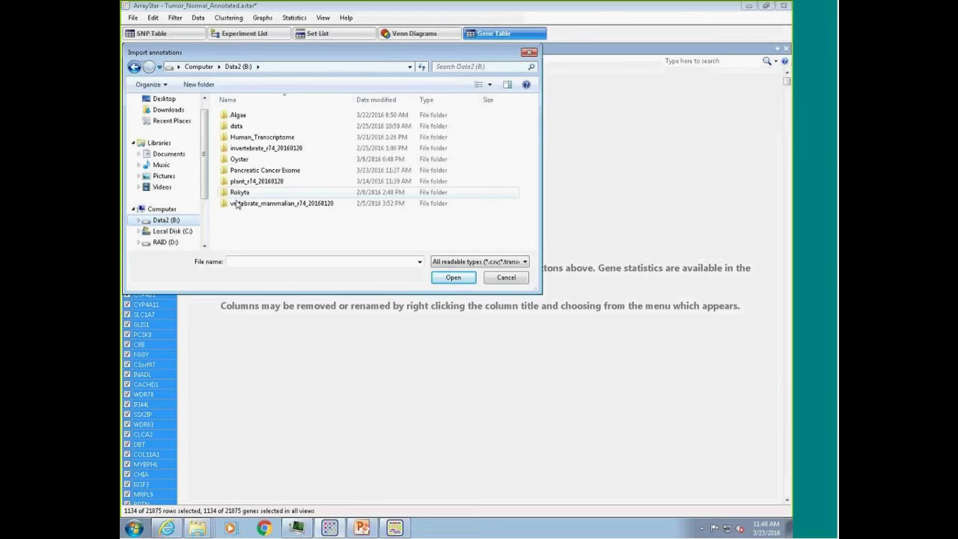
{"action": "double_click", "coordinate": [254, 170]}
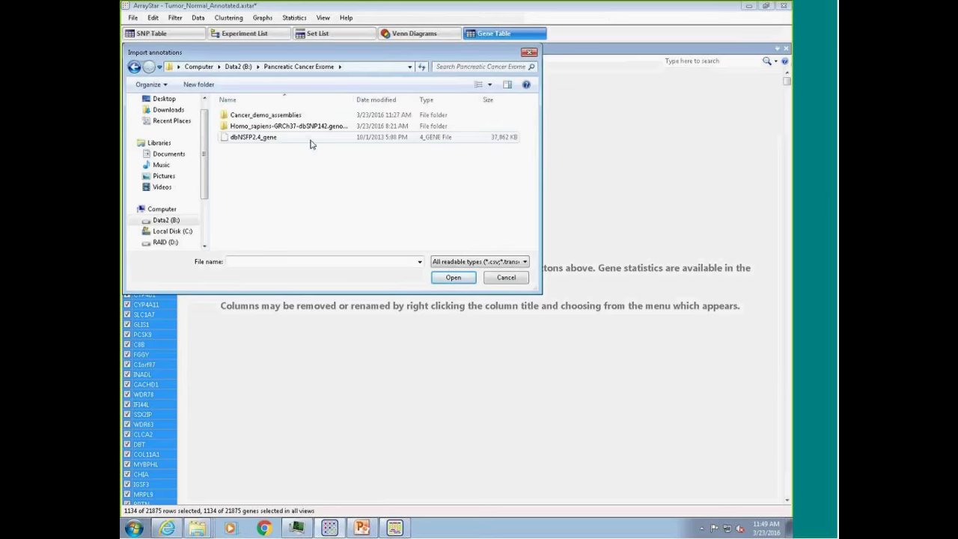
{"action": "left_click", "coordinate": [311, 143]}
{"action": "left_click", "coordinate": [459, 280]}
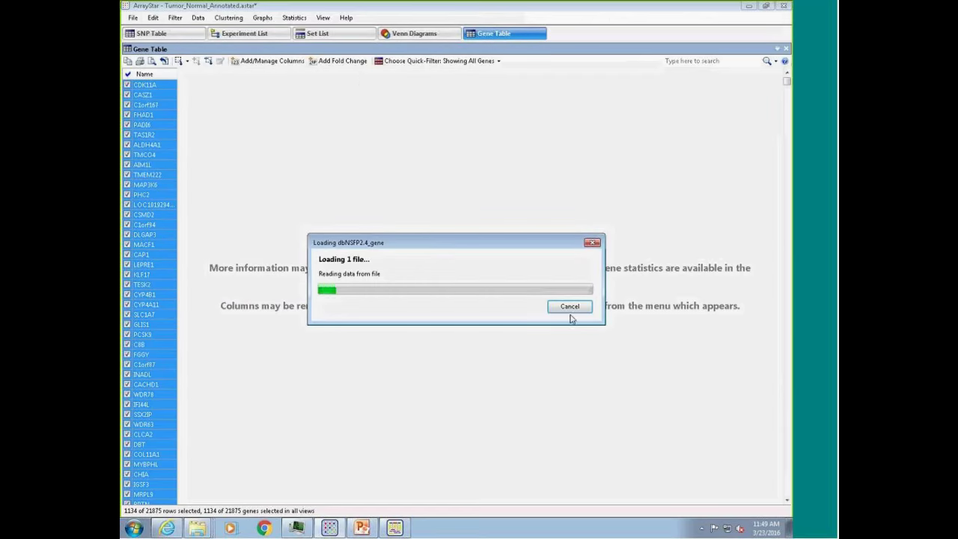
{"action": "left_click", "coordinate": [568, 308]}
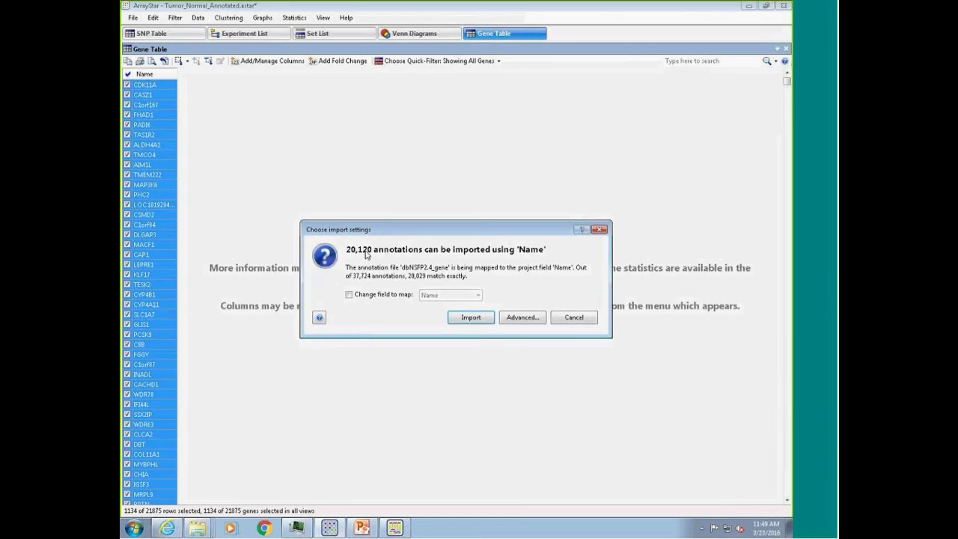
{"action": "left_click", "coordinate": [479, 317]}
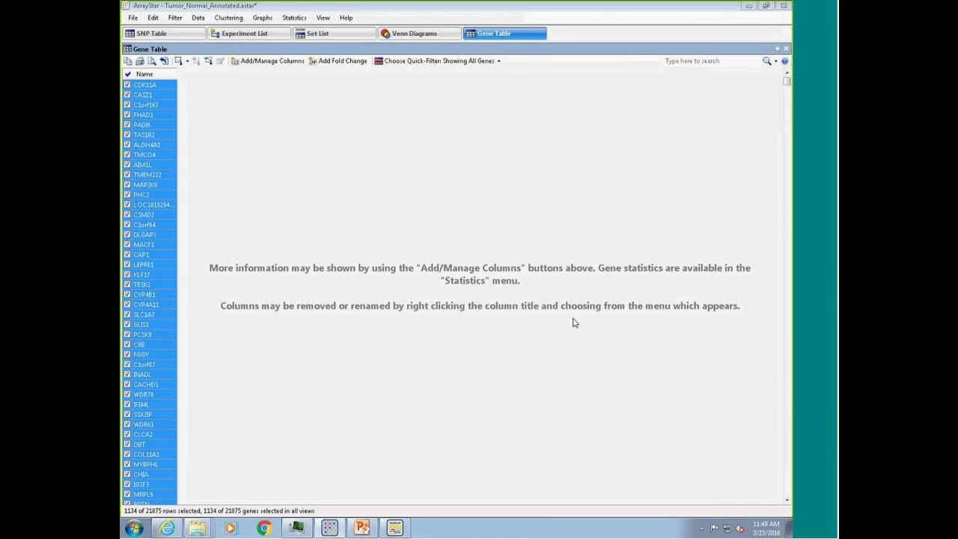
Step: Add the Disease_description, Function_description and Trait_association(GWAS) columns to the Gene Table
{"action": "left_click", "coordinate": [272, 61]}
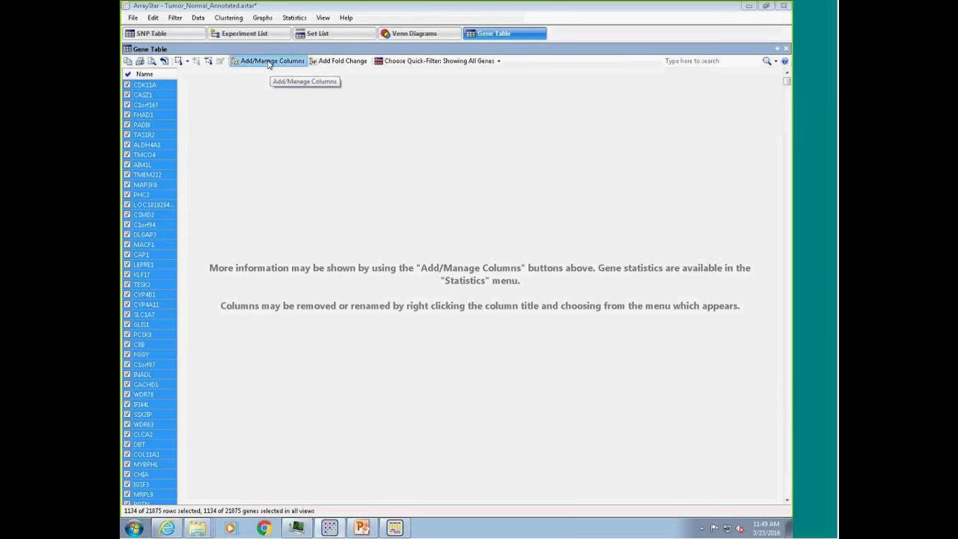
{"action": "left_click", "coordinate": [278, 177]}
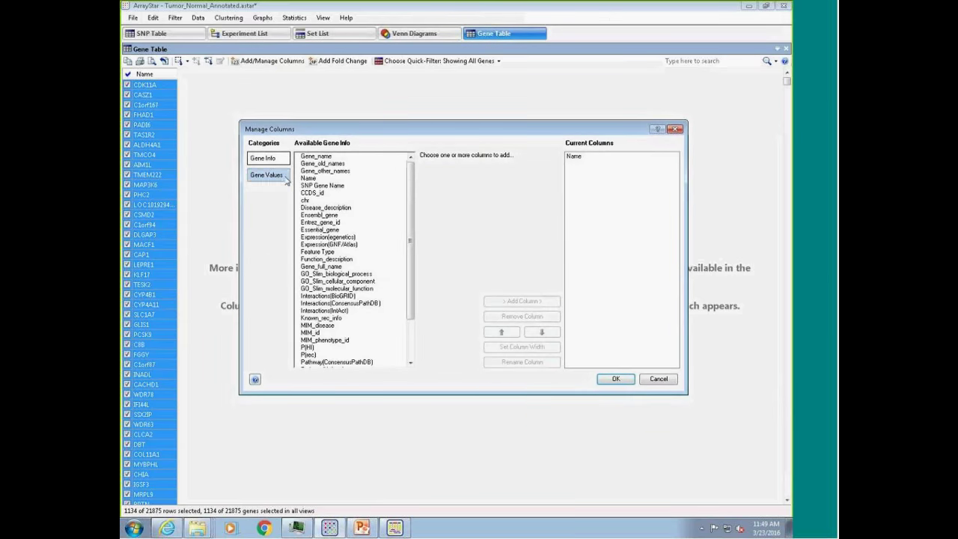
{"action": "left_click", "coordinate": [299, 181]}
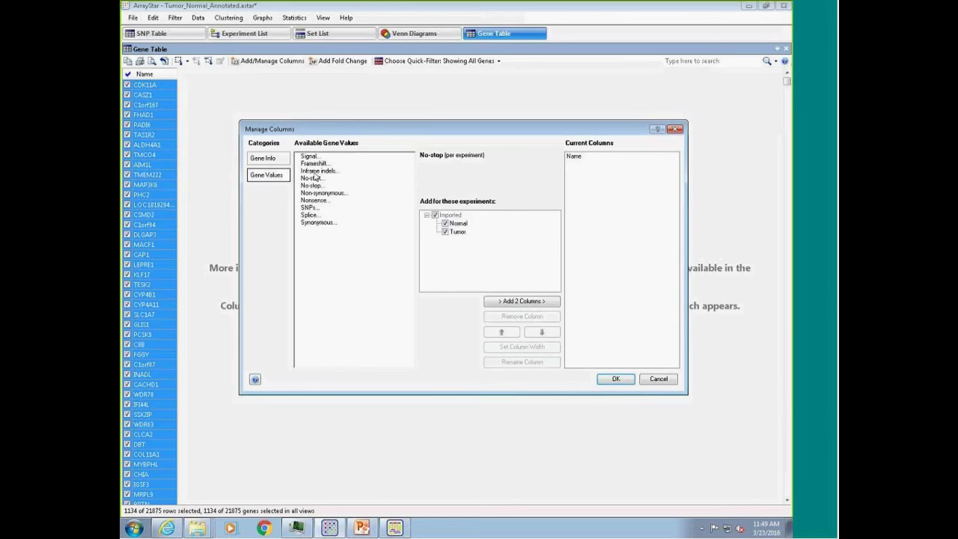
{"action": "left_click", "coordinate": [279, 160]}
{"action": "scroll", "coordinate": [406, 175], "scroll_direction": "down", "scroll_amount": 1}
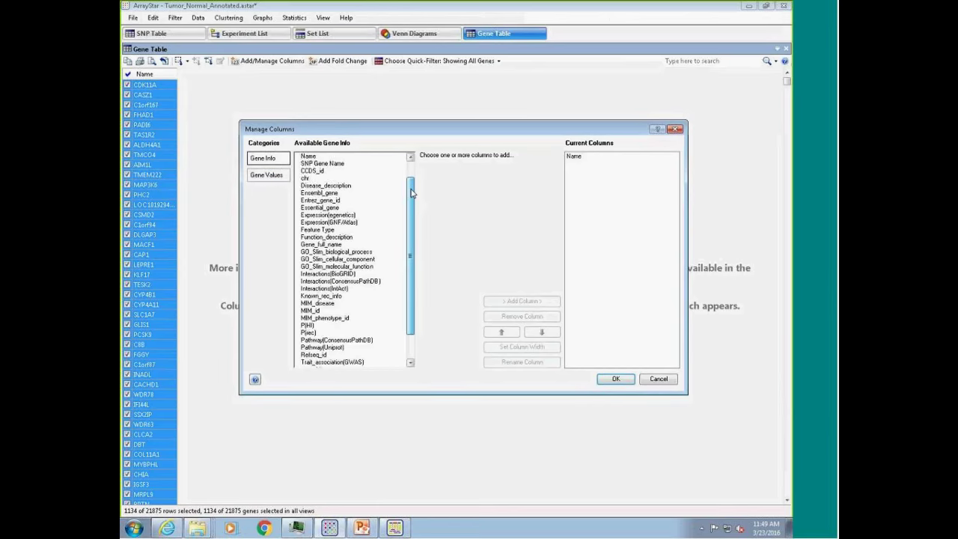
{"action": "scroll", "coordinate": [406, 175], "scroll_direction": "up", "scroll_amount": 1}
{"action": "left_click", "coordinate": [340, 207]}
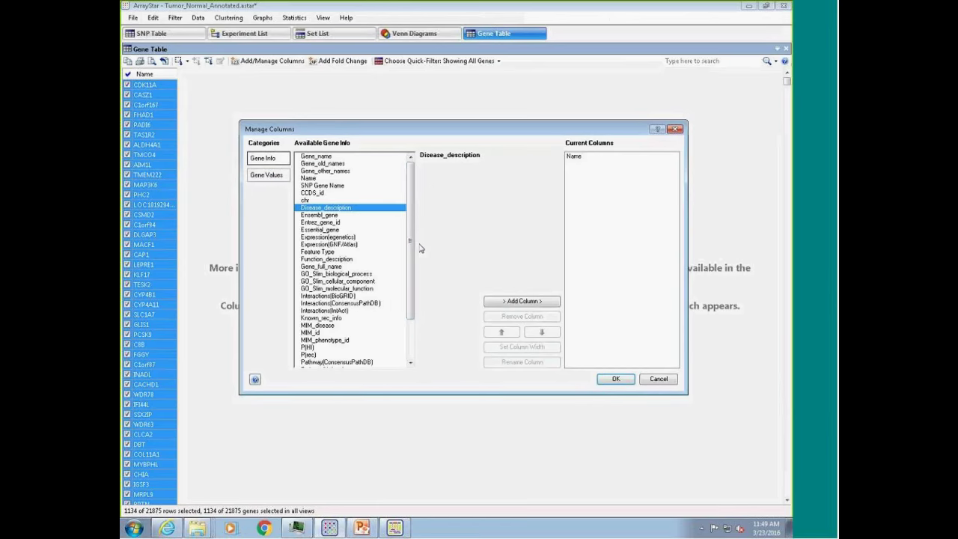
{"action": "left_click", "coordinate": [346, 259], "text": "ctrl"}
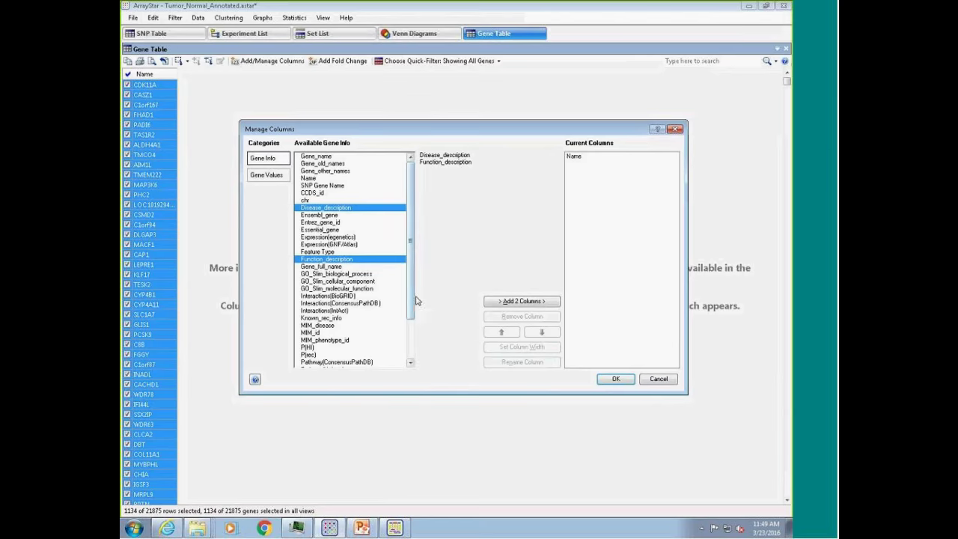
{"action": "left_click_drag", "start_coordinate": [413, 306], "coordinate": [411, 333]}
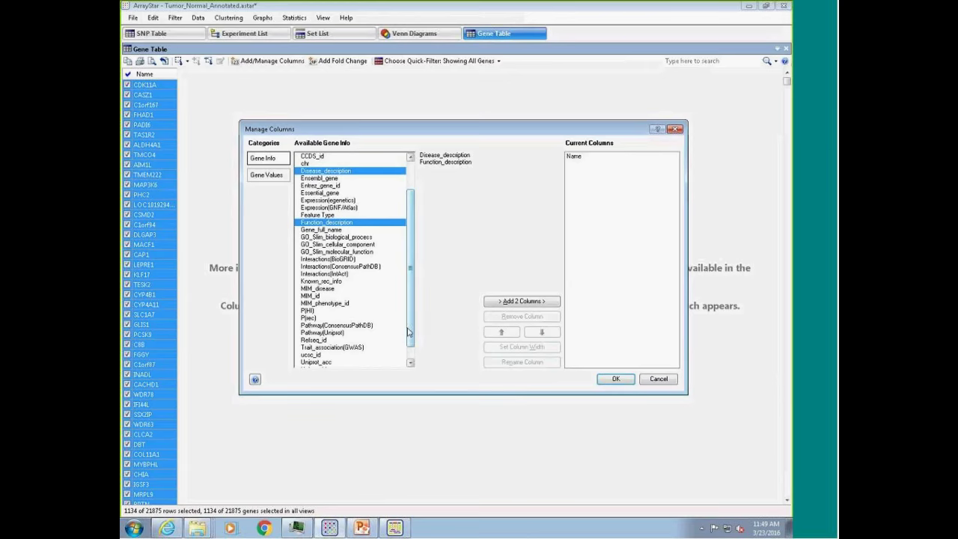
{"action": "left_click", "coordinate": [332, 348], "text": "ctrl"}
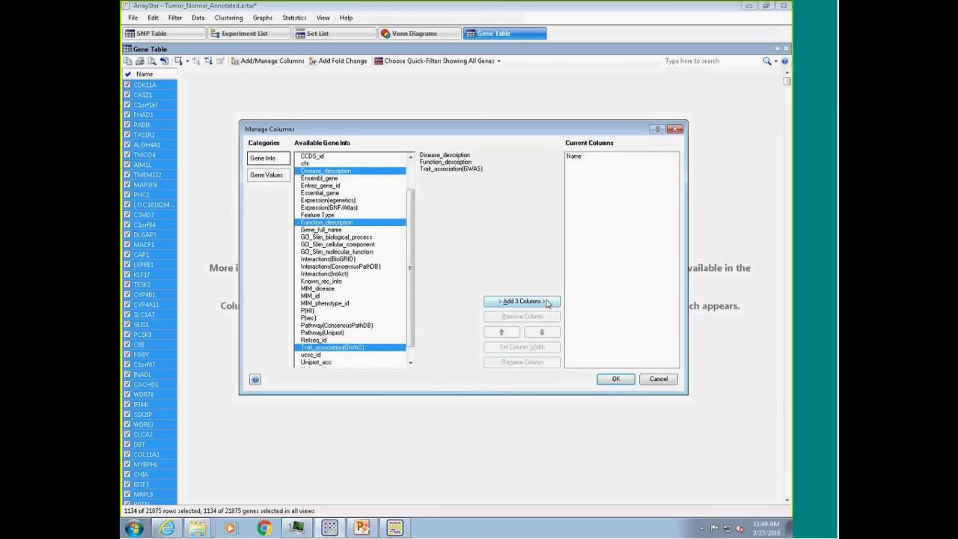
{"action": "left_click", "coordinate": [526, 301]}
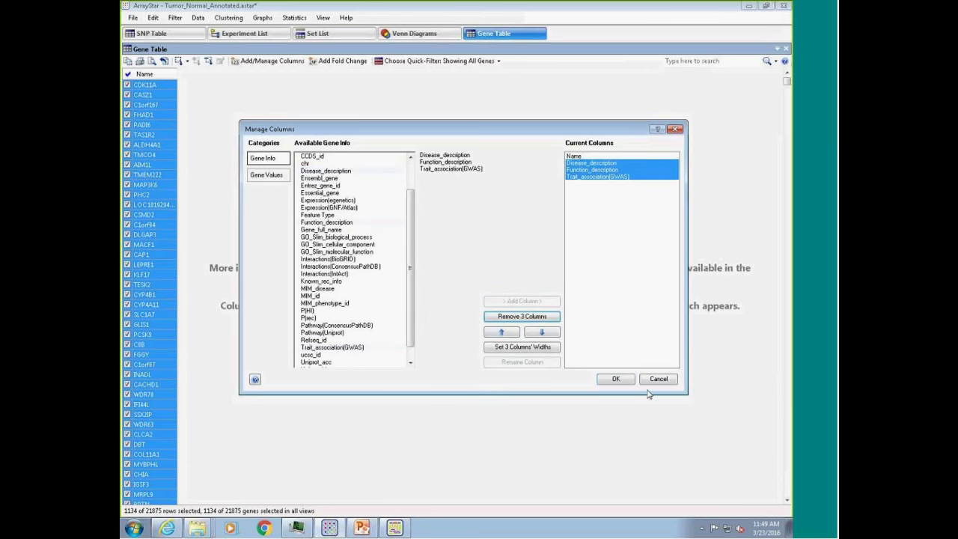
{"action": "left_click", "coordinate": [614, 380]}
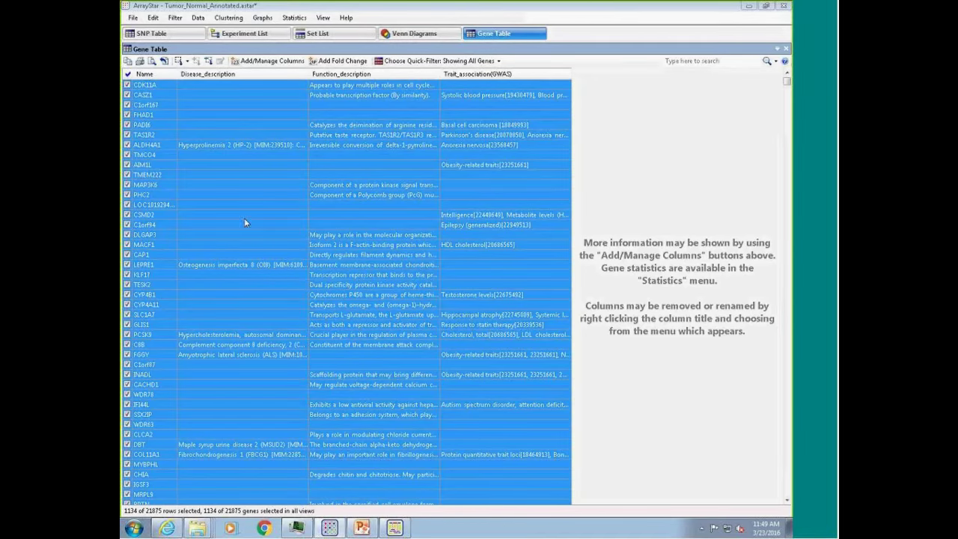
Step: Sort the Gene Table by Disease_description, show only the selected genes, and widen the disease description column
{"action": "left_click", "coordinate": [267, 75]}
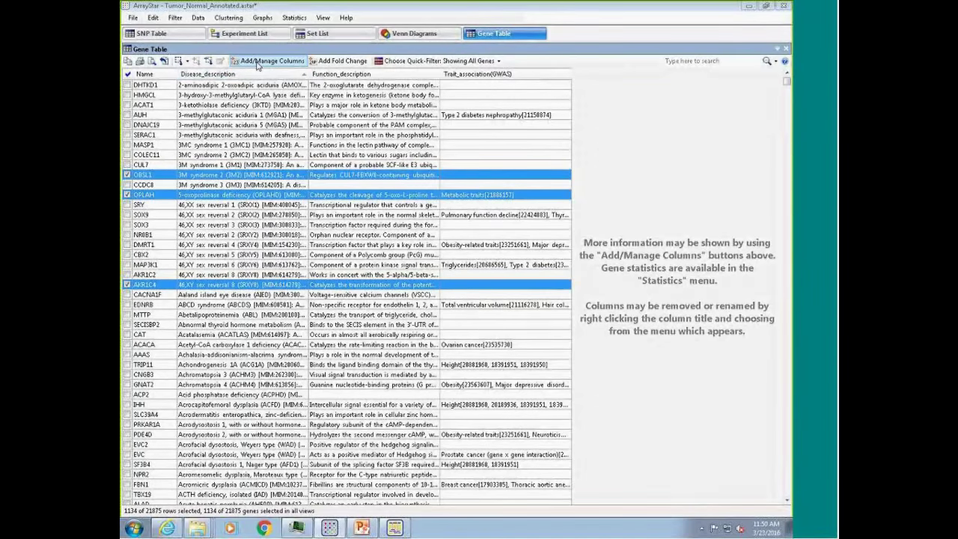
{"action": "left_click", "coordinate": [437, 60]}
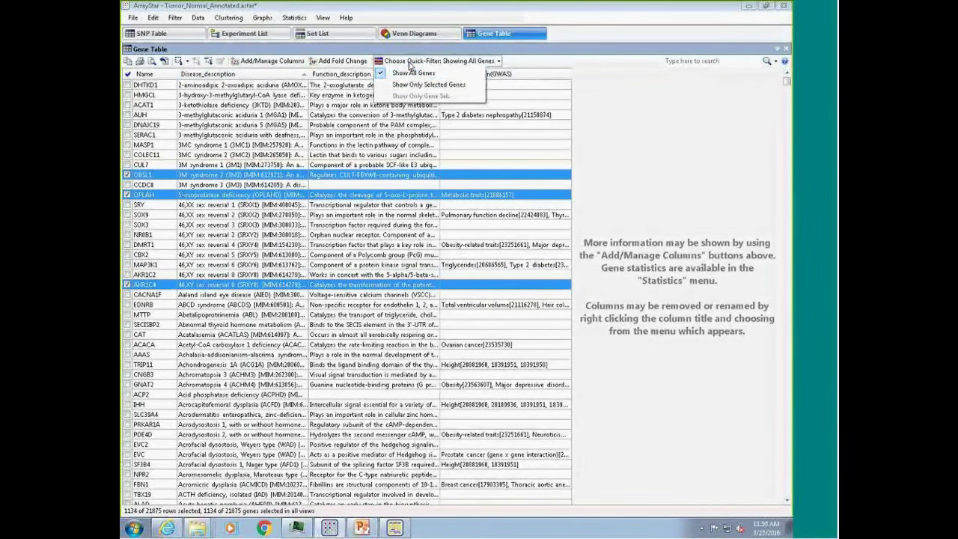
{"action": "left_click", "coordinate": [422, 87]}
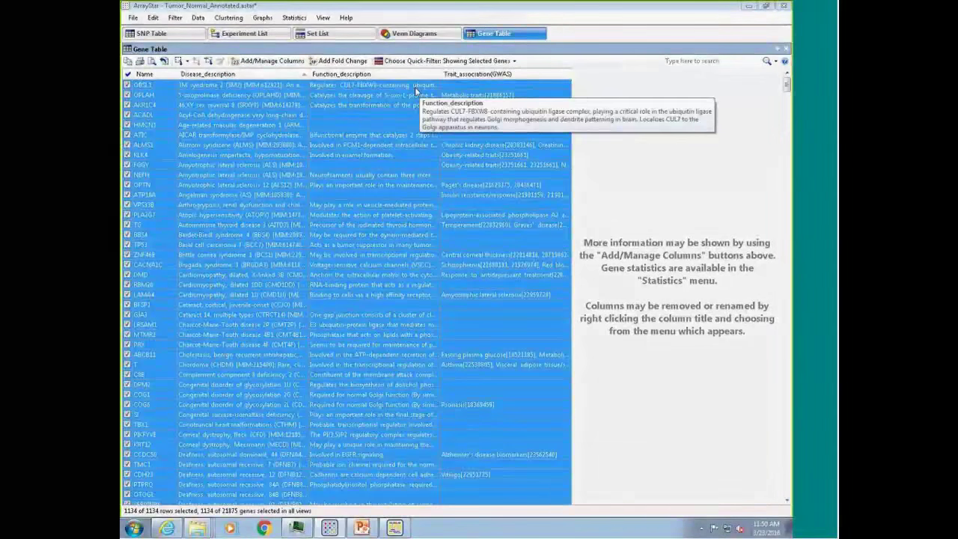
{"action": "left_click_drag", "start_coordinate": [306, 73], "coordinate": [374, 74]}
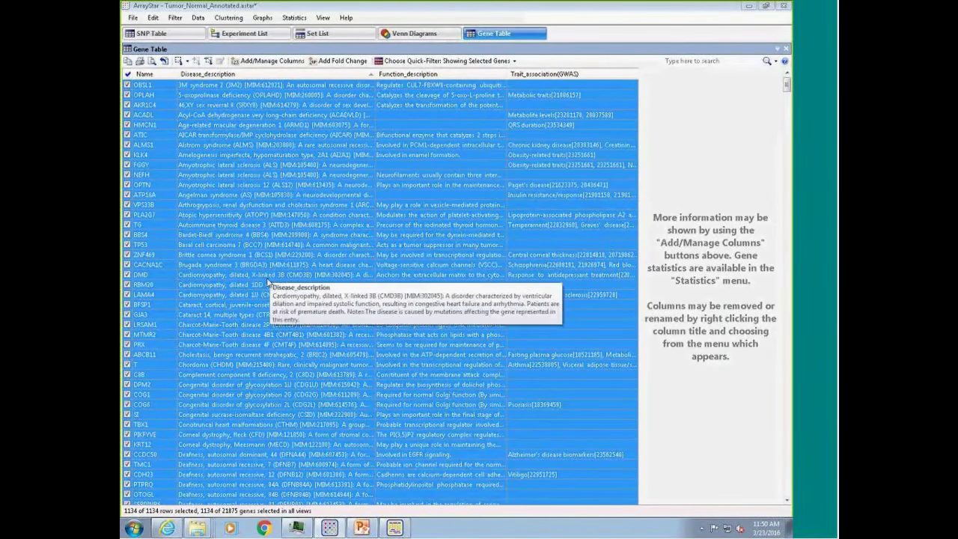
Step: Sort the Gene Table by gene name and select the DYNC2H1 row to examine its GWAS trait association
{"action": "left_click", "coordinate": [167, 75]}
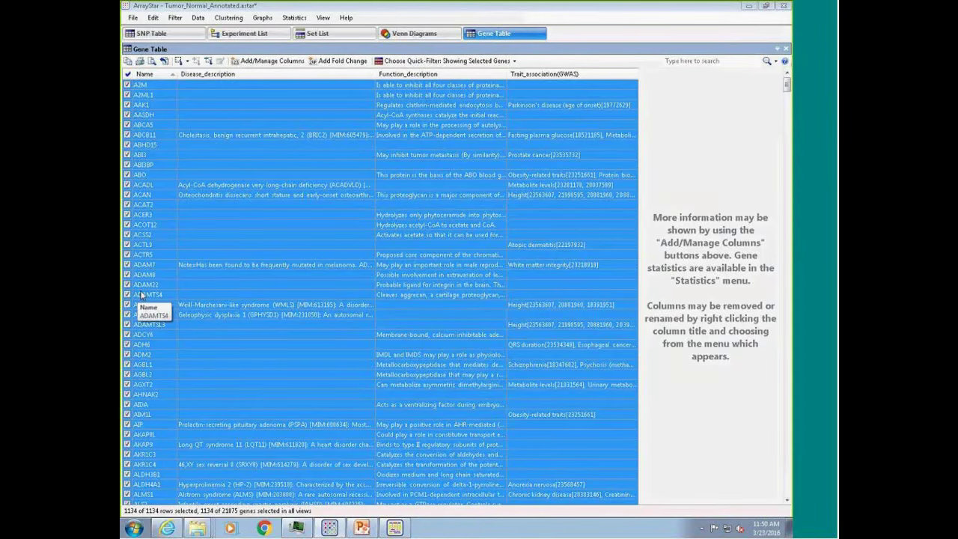
{"action": "scroll", "coordinate": [142, 303], "scroll_direction": "down", "scroll_amount": 10}
{"action": "scroll", "coordinate": [149, 287], "scroll_direction": "down", "scroll_amount": 10}
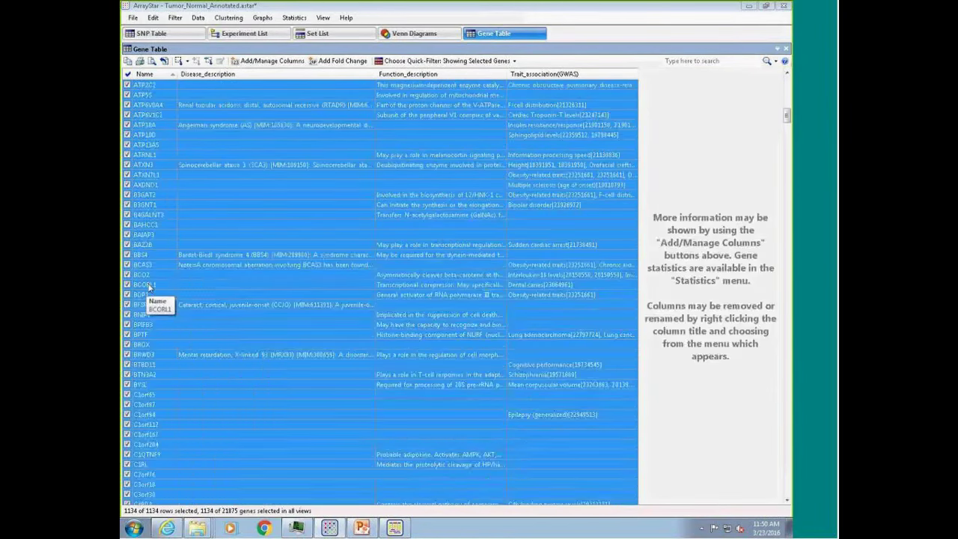
{"action": "scroll", "coordinate": [402, 261], "scroll_direction": "down", "scroll_amount": 7}
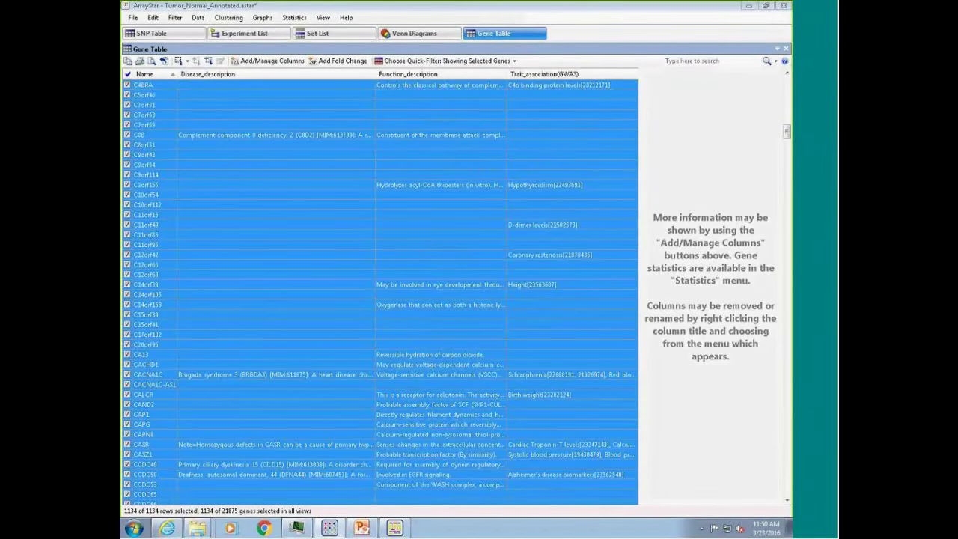
{"action": "left_click_drag", "start_coordinate": [786, 132], "coordinate": [786, 215]}
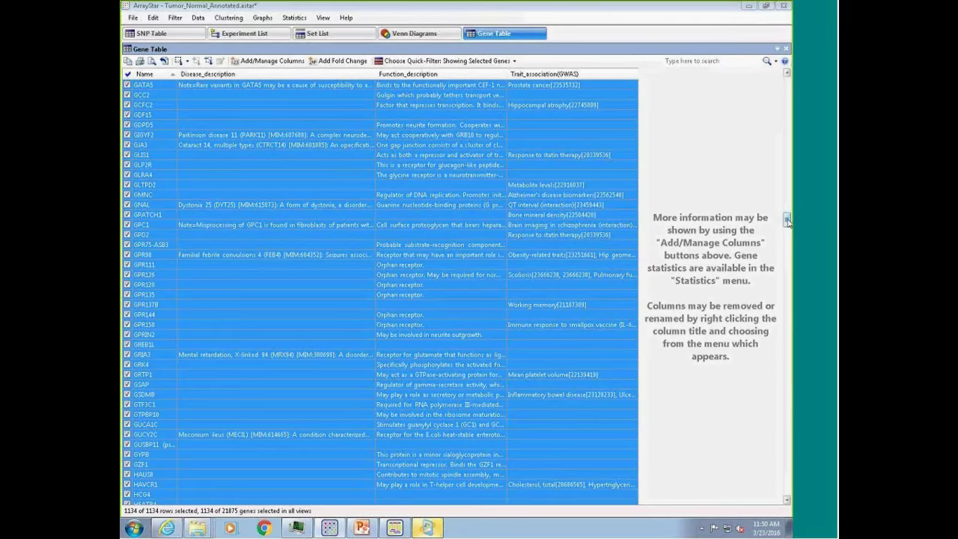
{"action": "left_click_drag", "start_coordinate": [786, 219], "coordinate": [786, 181]}
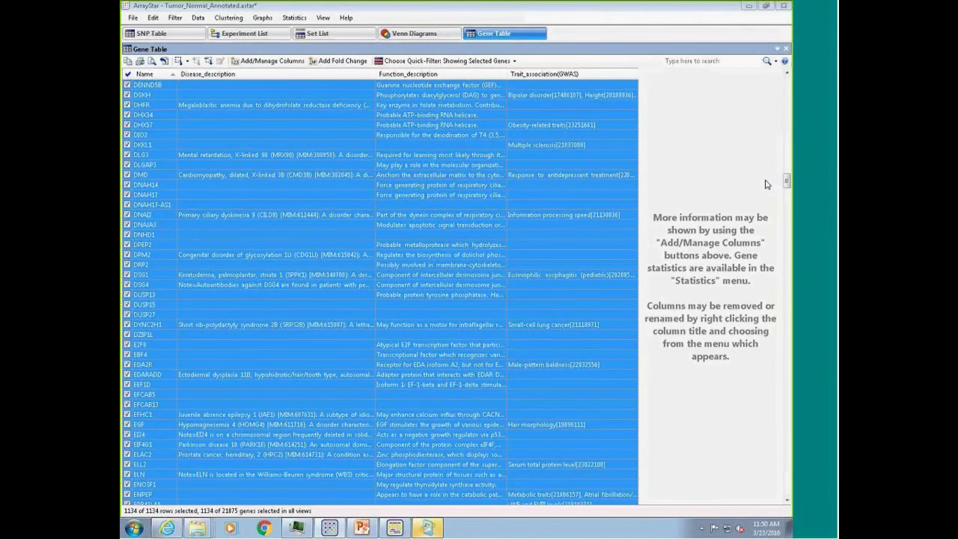
{"action": "left_click", "coordinate": [561, 324]}
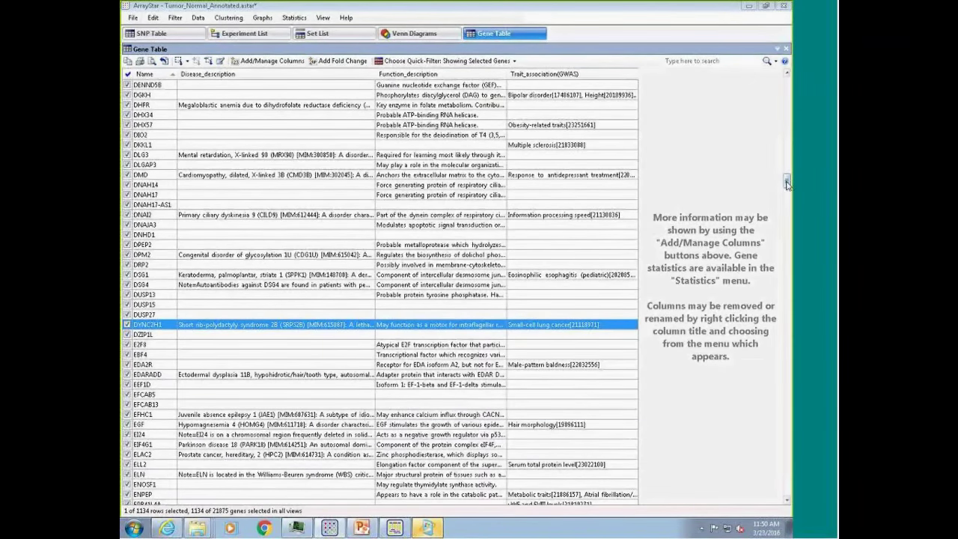
Step: Find the laminin genes in the Gene Table and select the LAMA5 row to examine its trait associations
{"action": "left_click_drag", "start_coordinate": [786, 183], "coordinate": [779, 281]}
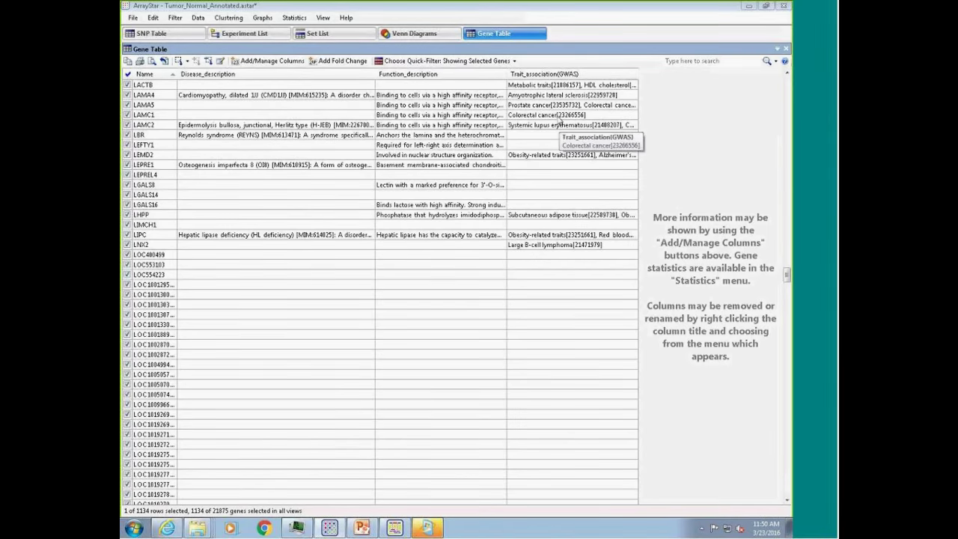
{"action": "left_click", "coordinate": [553, 113]}
{"action": "left_click", "coordinate": [552, 106]}
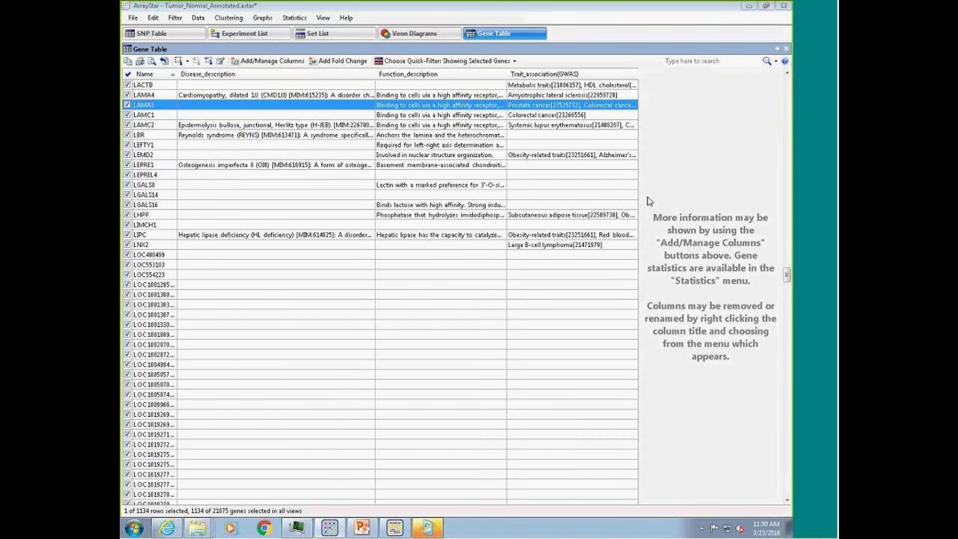
Step: Minimize ArrayStar and SeqMan Pro and switch to the PowerPoint presentation
{"action": "left_click", "coordinate": [746, 7]}
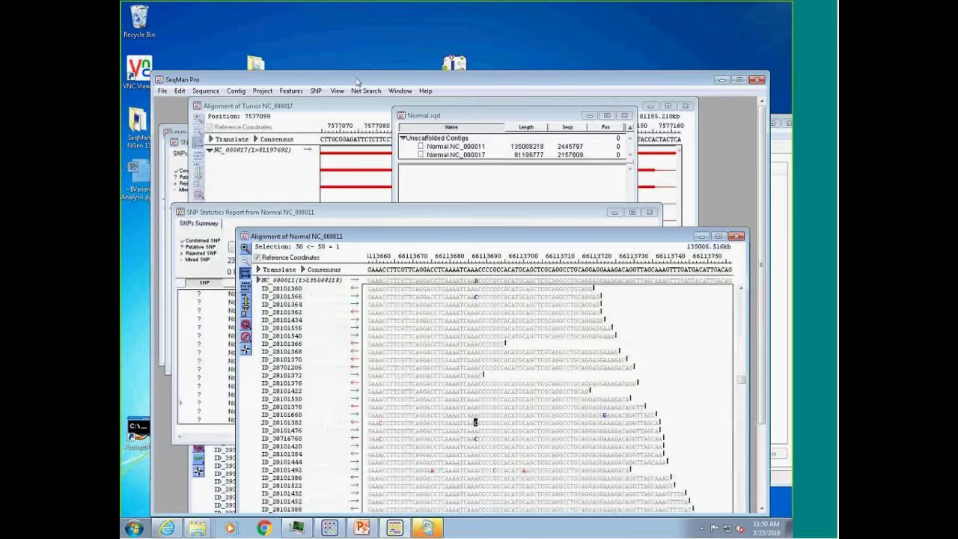
{"action": "left_click", "coordinate": [723, 79]}
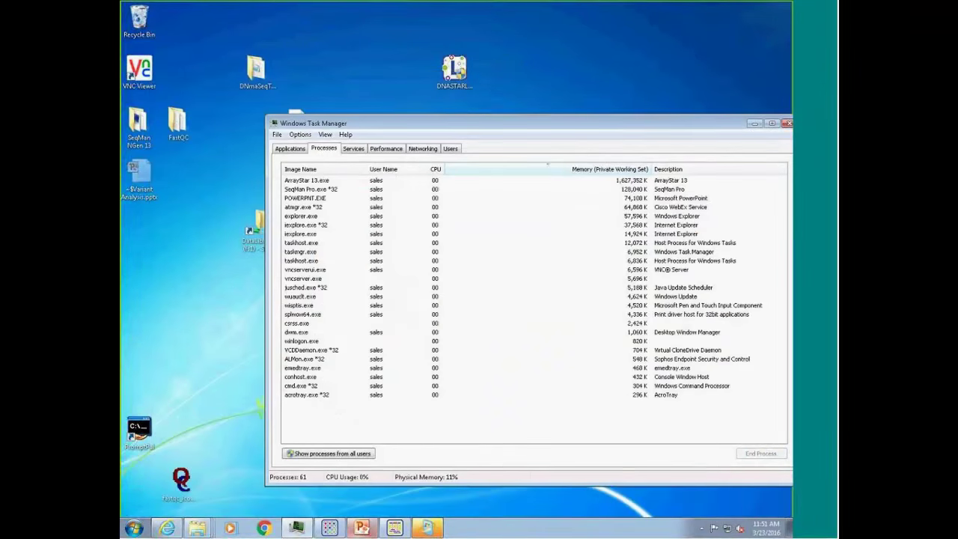
{"action": "left_click", "coordinate": [364, 527]}
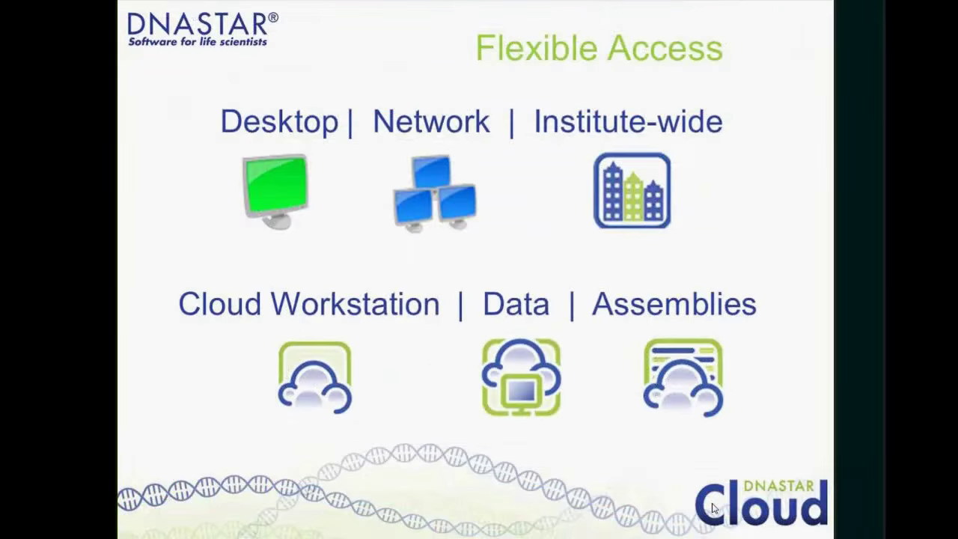